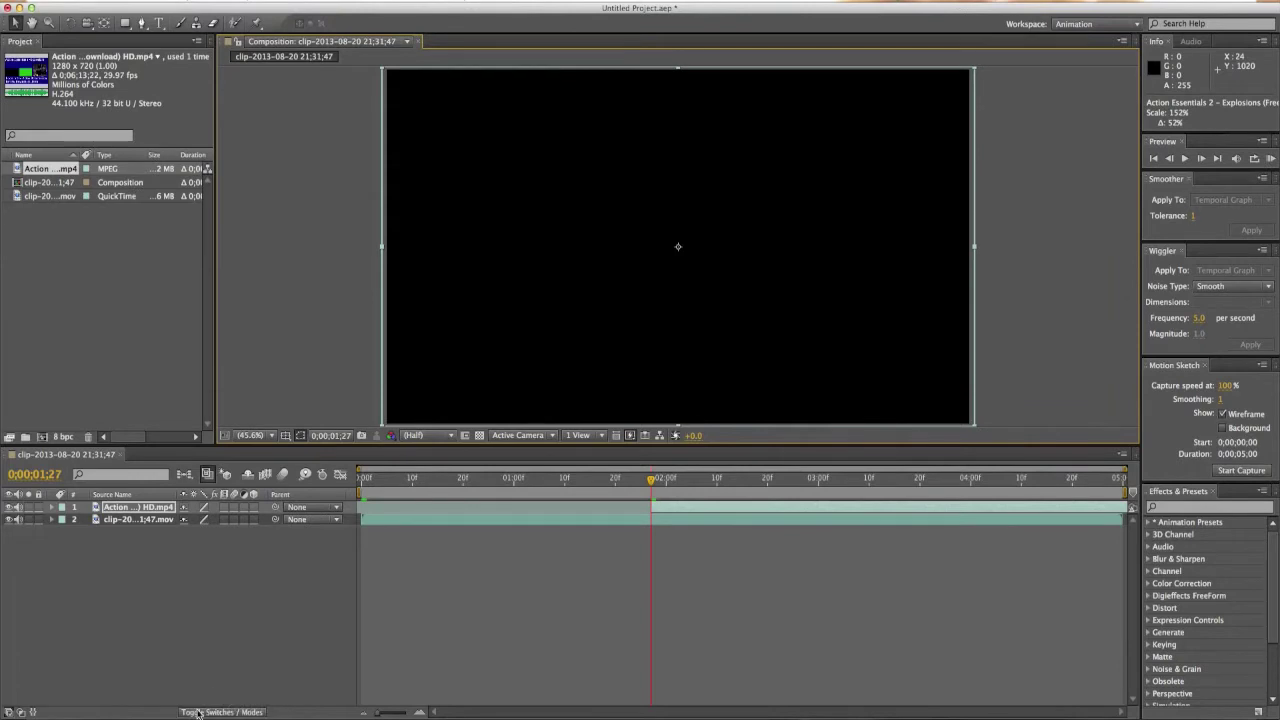
# Step: Set the blending mode of the explosion clip's layer to Screen
pyautogui.click(222, 711)
pyautogui.click(195, 507)
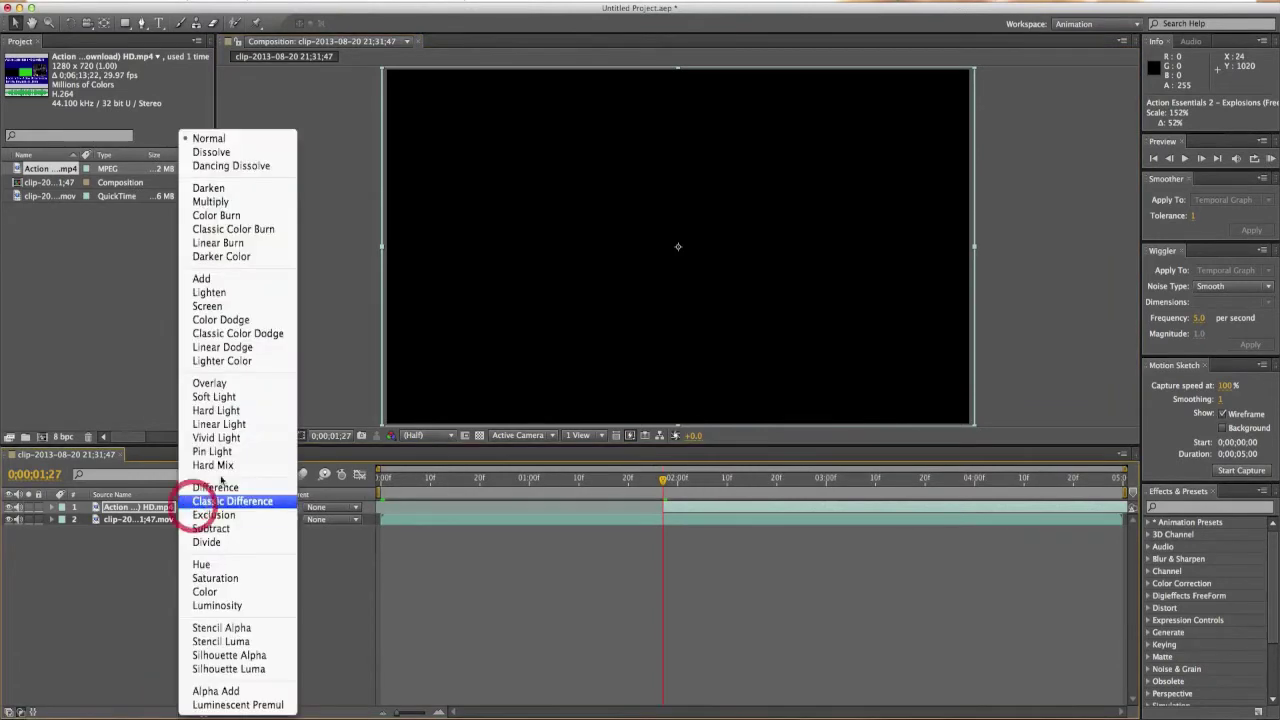
pyautogui.click(223, 307)
# Step: Position the explosion against the room's right-hand wall and shift its layer to start at 0;00;02;00
pyautogui.moveTo(663, 480); pyautogui.dragTo(757, 480)
pyautogui.moveTo(643, 309); pyautogui.dragTo(877, 281)
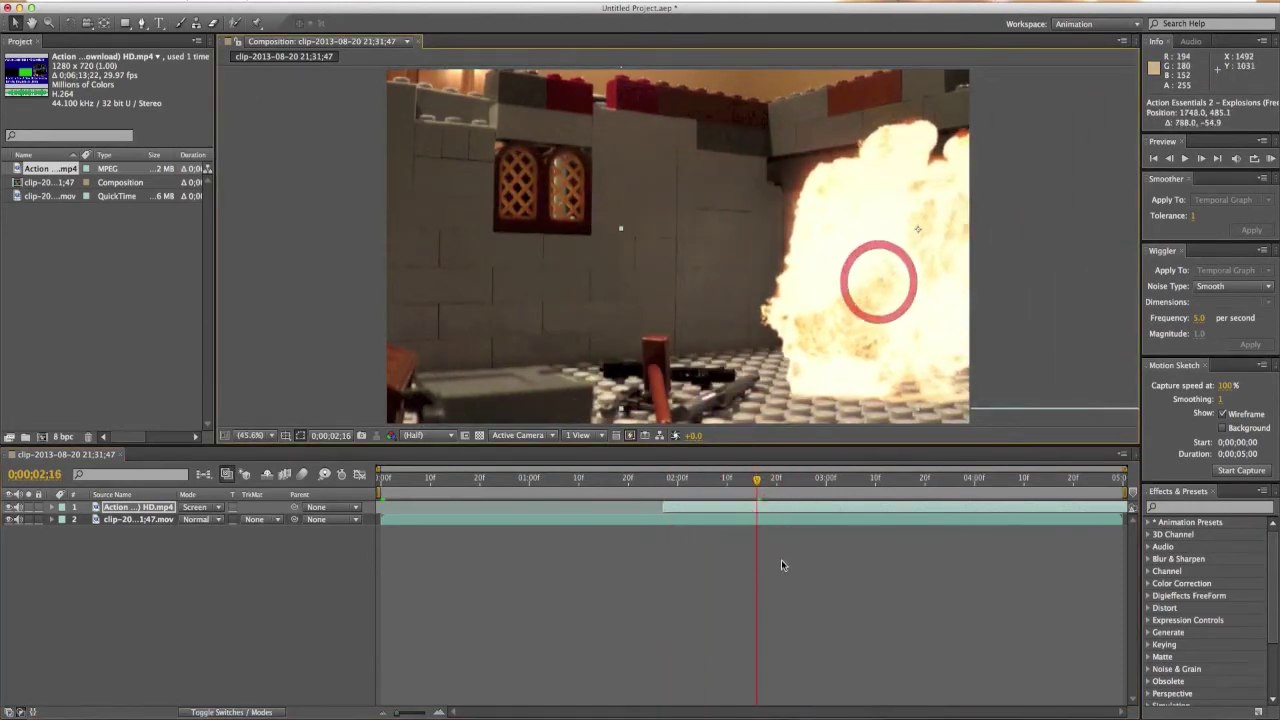
pyautogui.moveTo(757, 480); pyautogui.dragTo(695, 508)
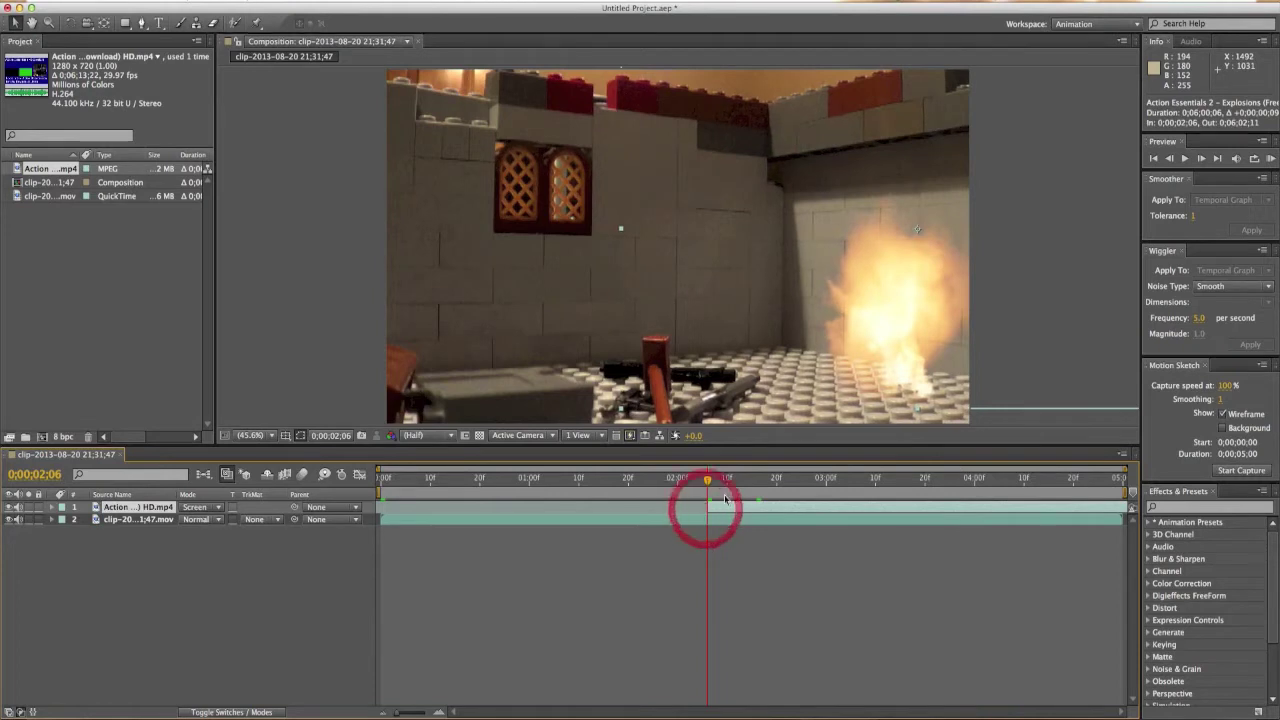
pyautogui.moveTo(722, 507); pyautogui.dragTo(677, 493)
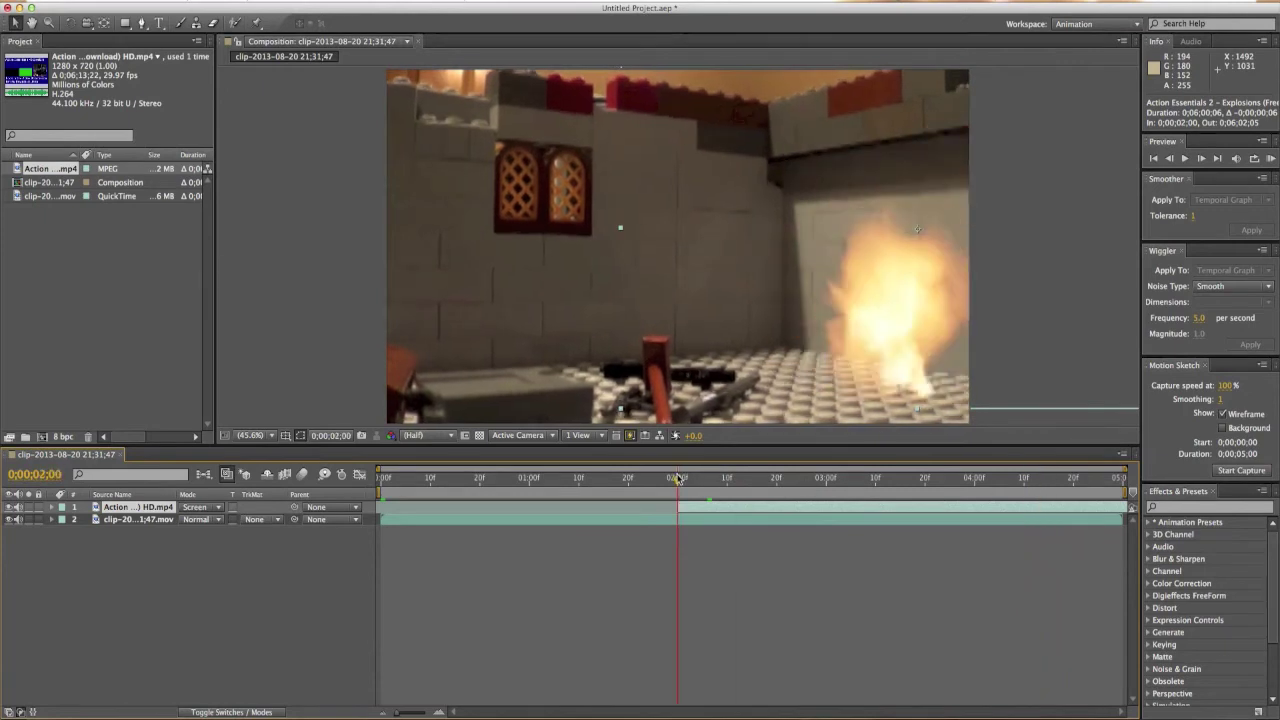
# Step: Find the Glow effect by searching for "glow" and apply it to the explosion layer
pyautogui.click(1190, 507)
pyautogui.write('glwo')
pyautogui.press('BackSpace')
pyautogui.press('BackSpace')
pyautogui.write('o')
pyautogui.moveTo(1190, 574); pyautogui.dragTo(862, 508)
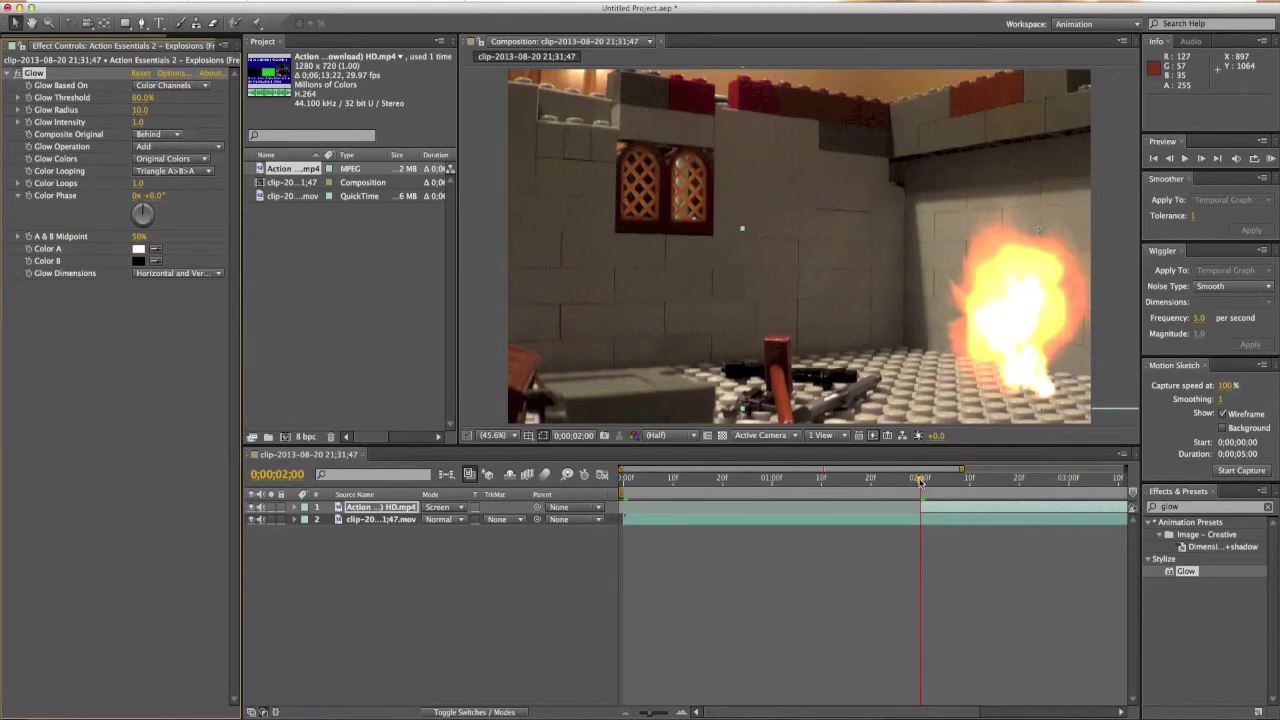
# Step: At 0;00;02;16, set the explosion's Glow Radius to 202 and its Glow Intensity to 0.2
pyautogui.moveTo(920, 481); pyautogui.dragTo(999, 481)
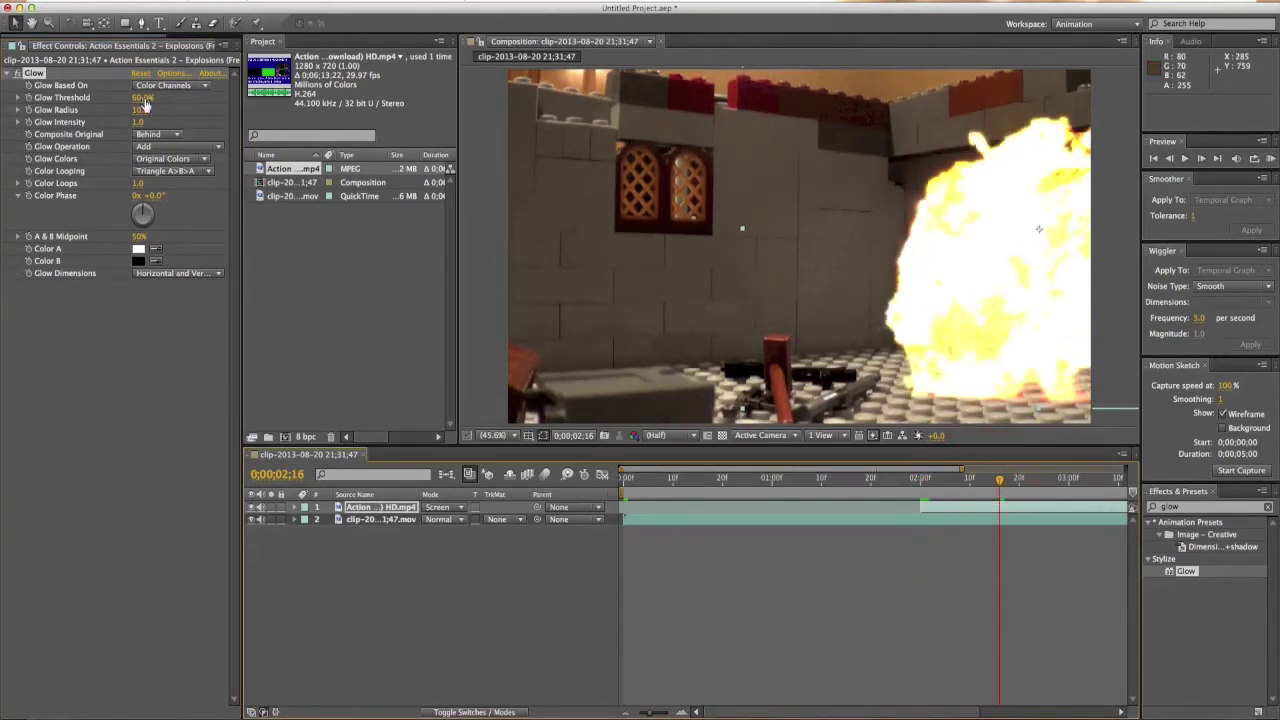
pyautogui.moveTo(140, 111); pyautogui.dragTo(238, 112)
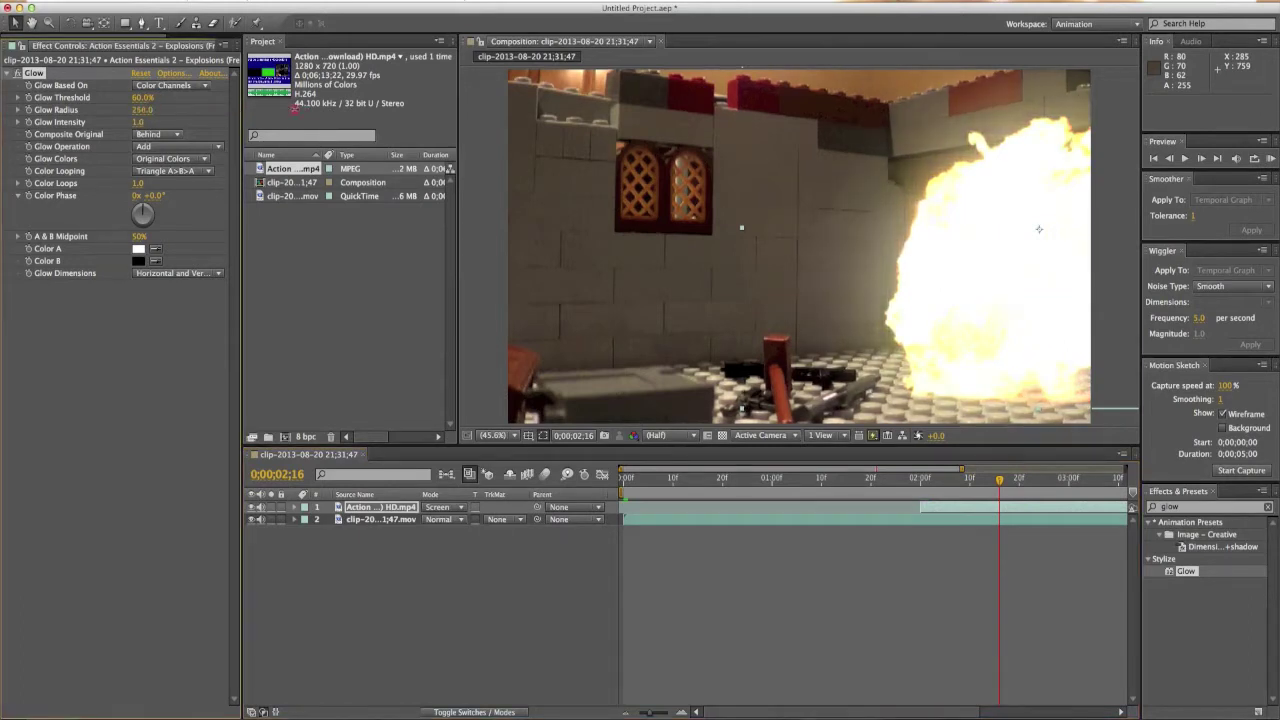
pyautogui.moveTo(261, 110); pyautogui.dragTo(266, 112)
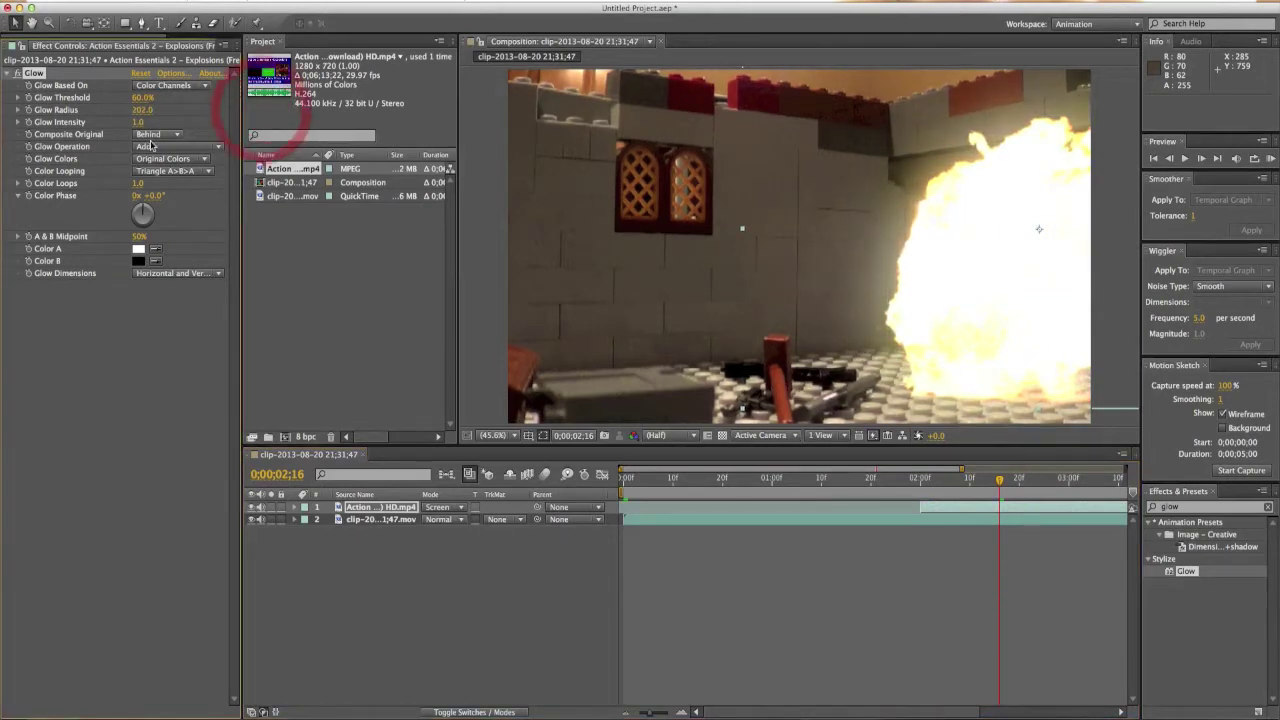
pyautogui.moveTo(140, 127); pyautogui.dragTo(86, 129)
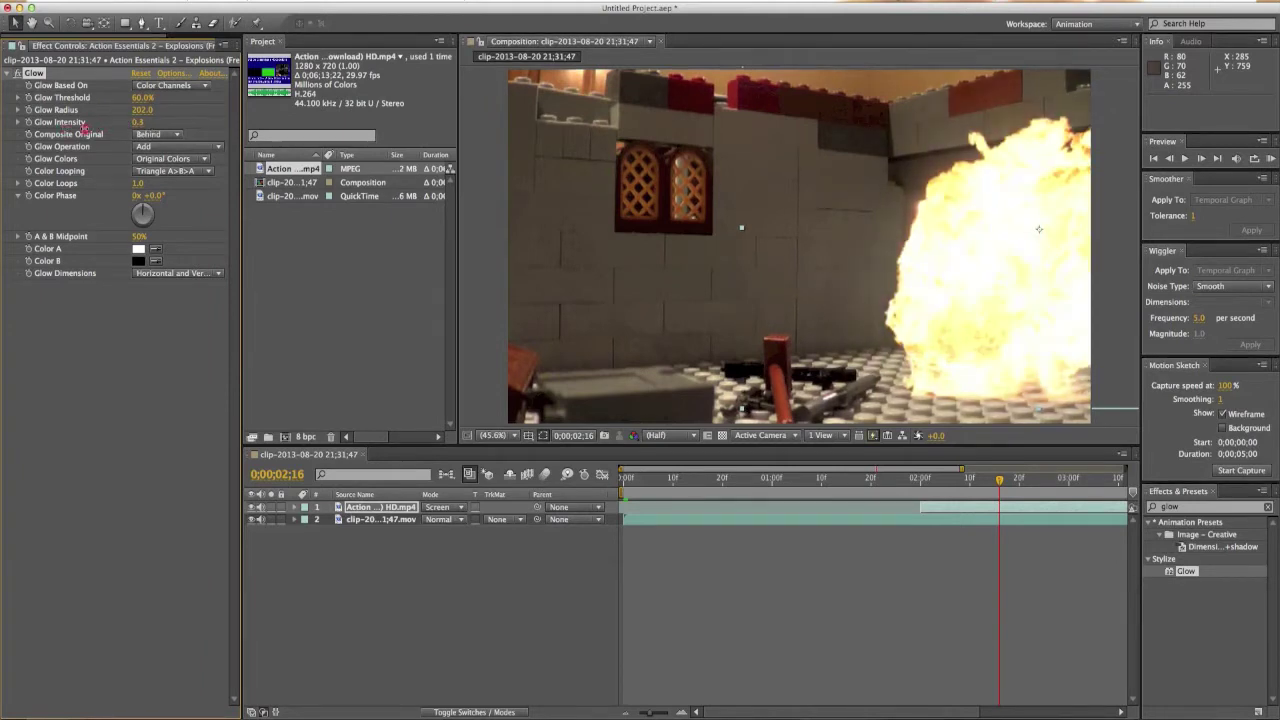
# Step: Go to 0;00;01;29, start a new solid layer and choose yellow as its color
pyautogui.moveTo(991, 494); pyautogui.dragTo(916, 488)
pyautogui.click(848, 521)
pyautogui.click(924, 508)
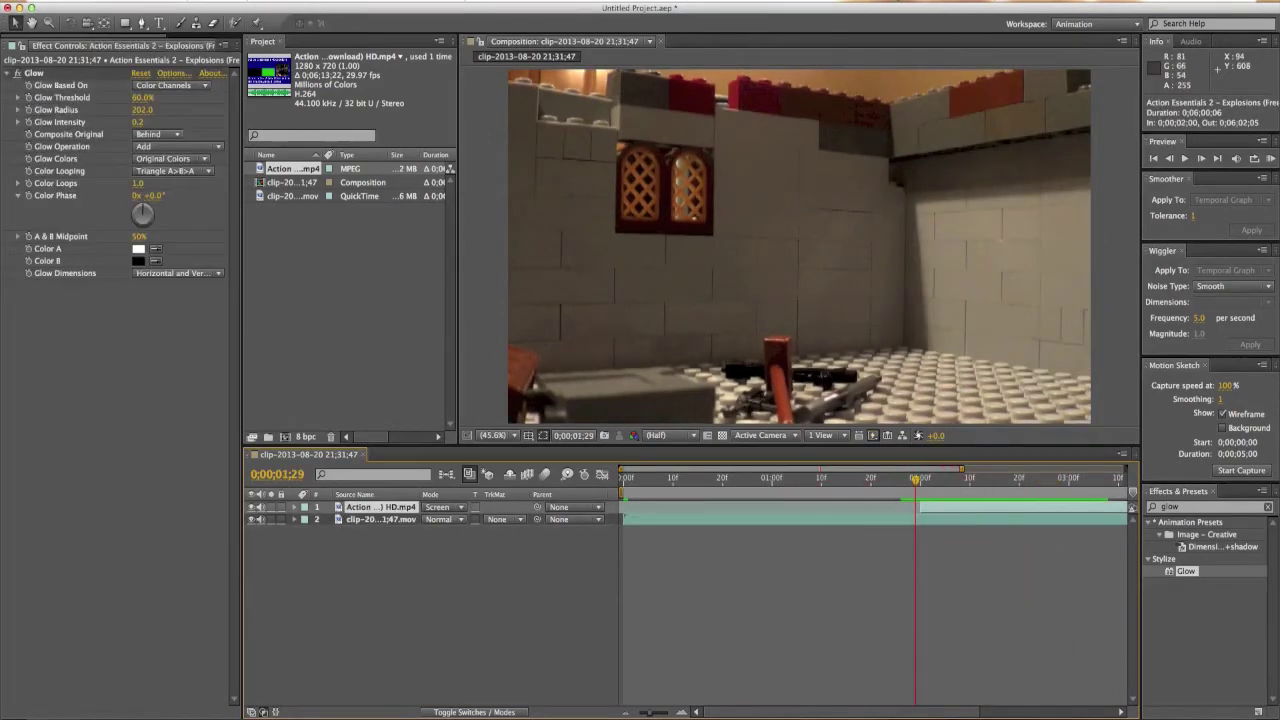
pyautogui.click(141, 1)
pyautogui.moveTo(248, 2)
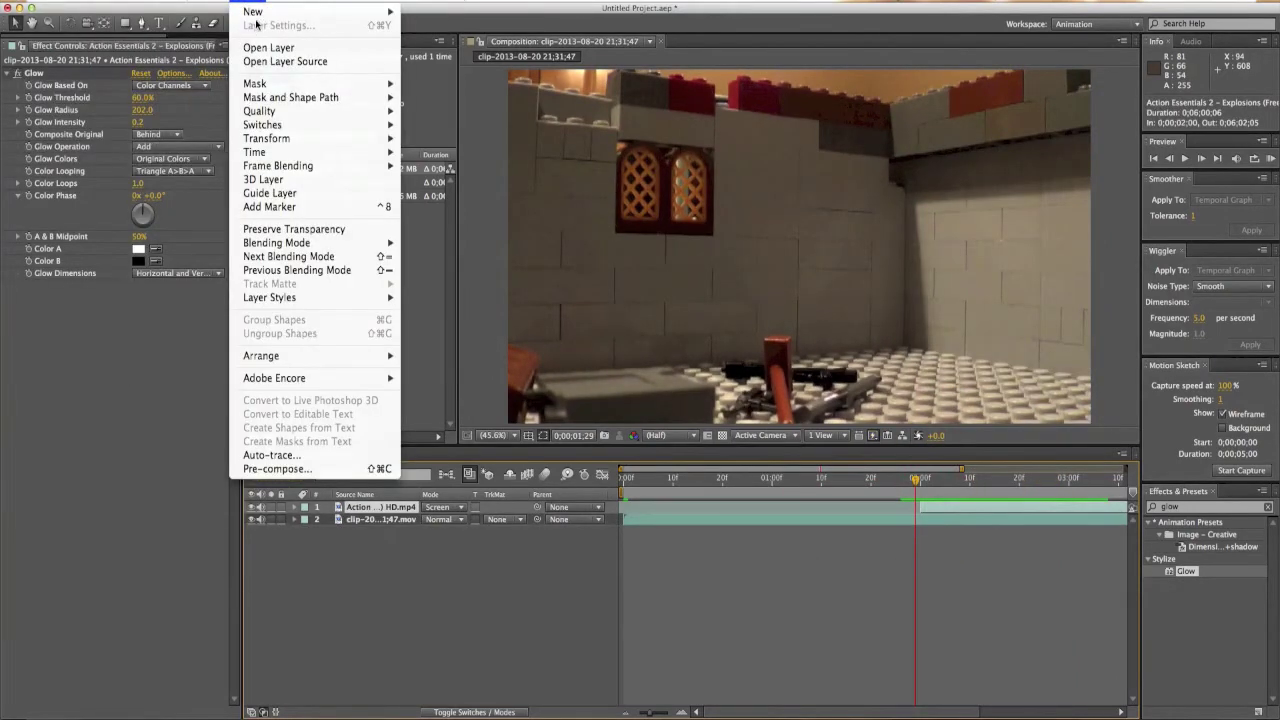
pyautogui.click(478, 20)
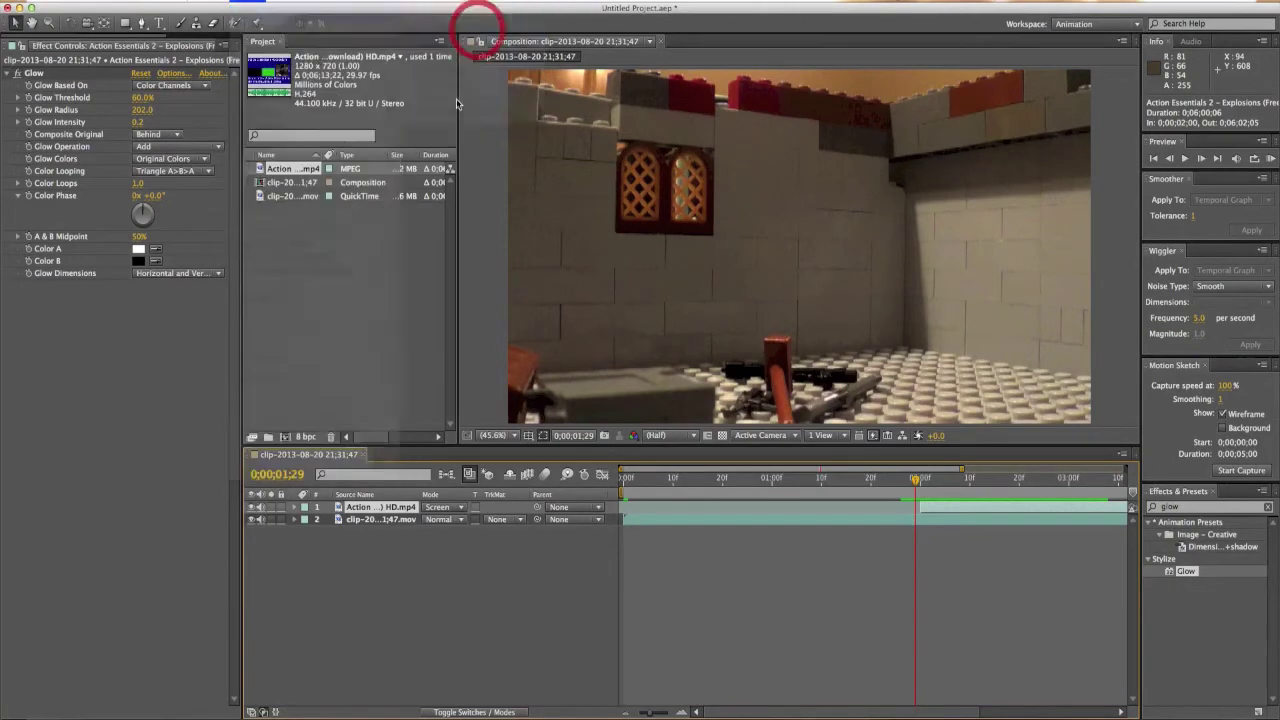
pyautogui.click(632, 455)
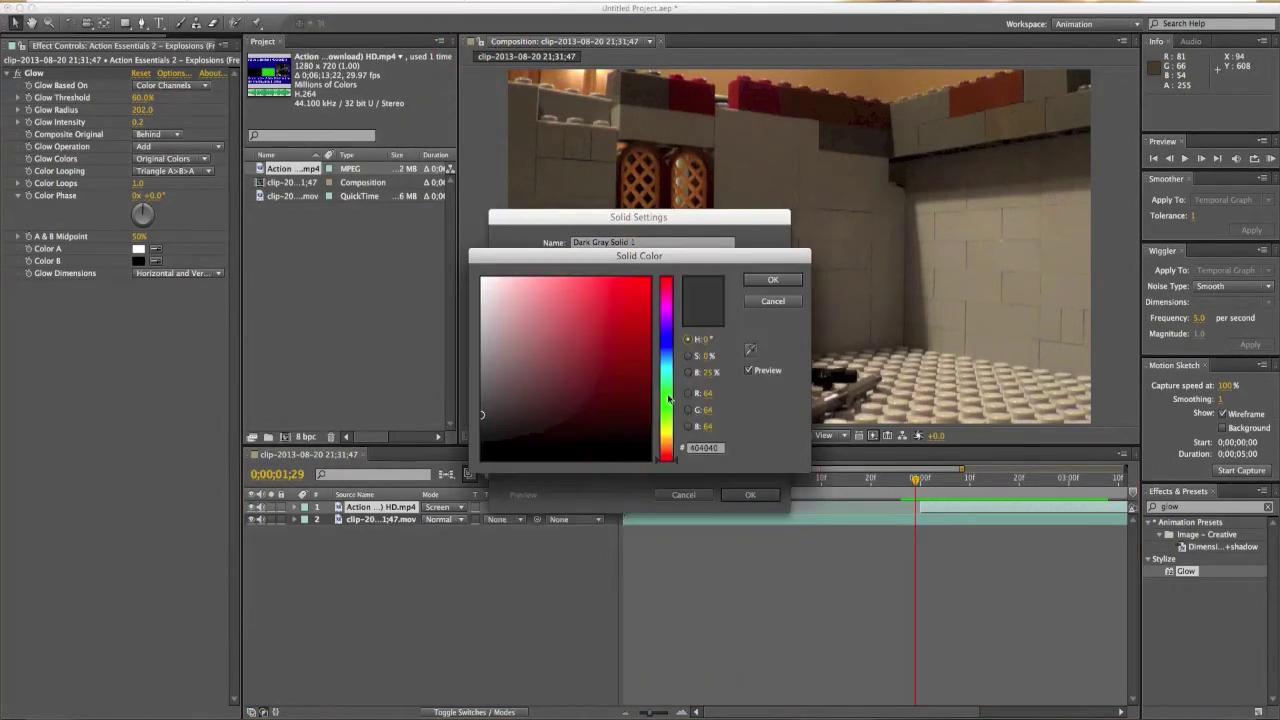
pyautogui.moveTo(668, 455); pyautogui.dragTo(668, 434)
pyautogui.click(589, 315)
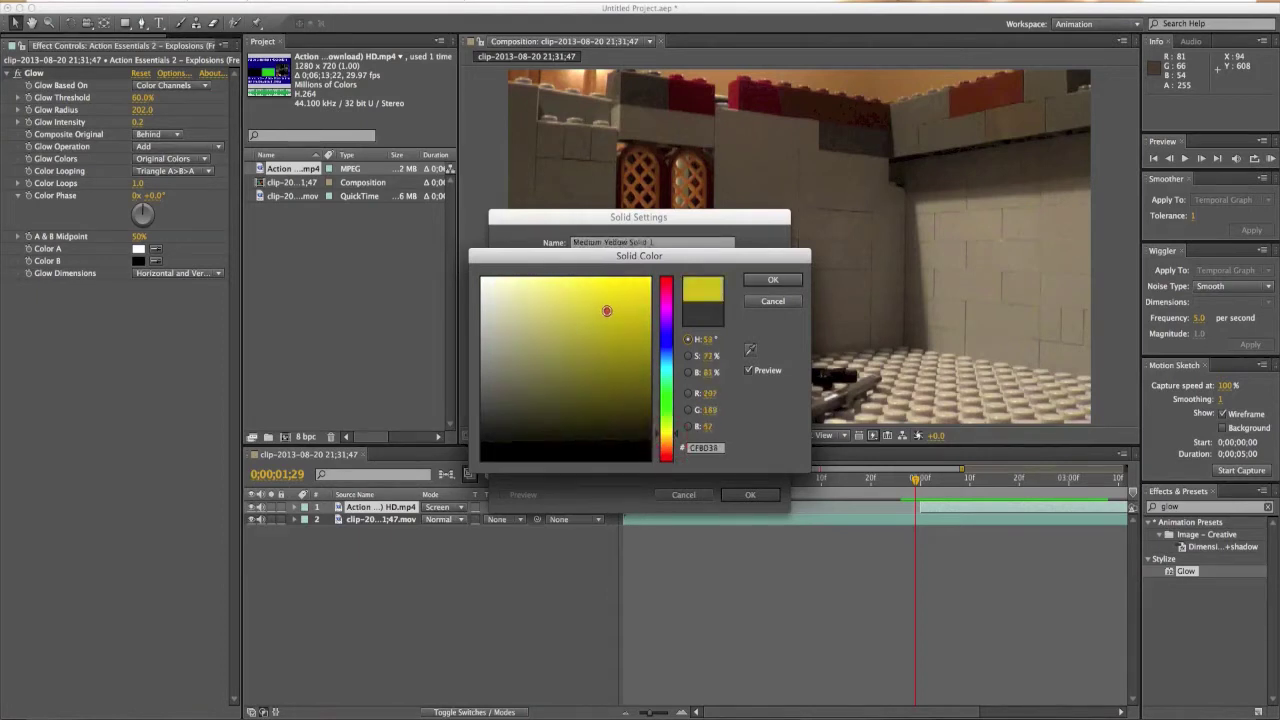
pyautogui.click(769, 281)
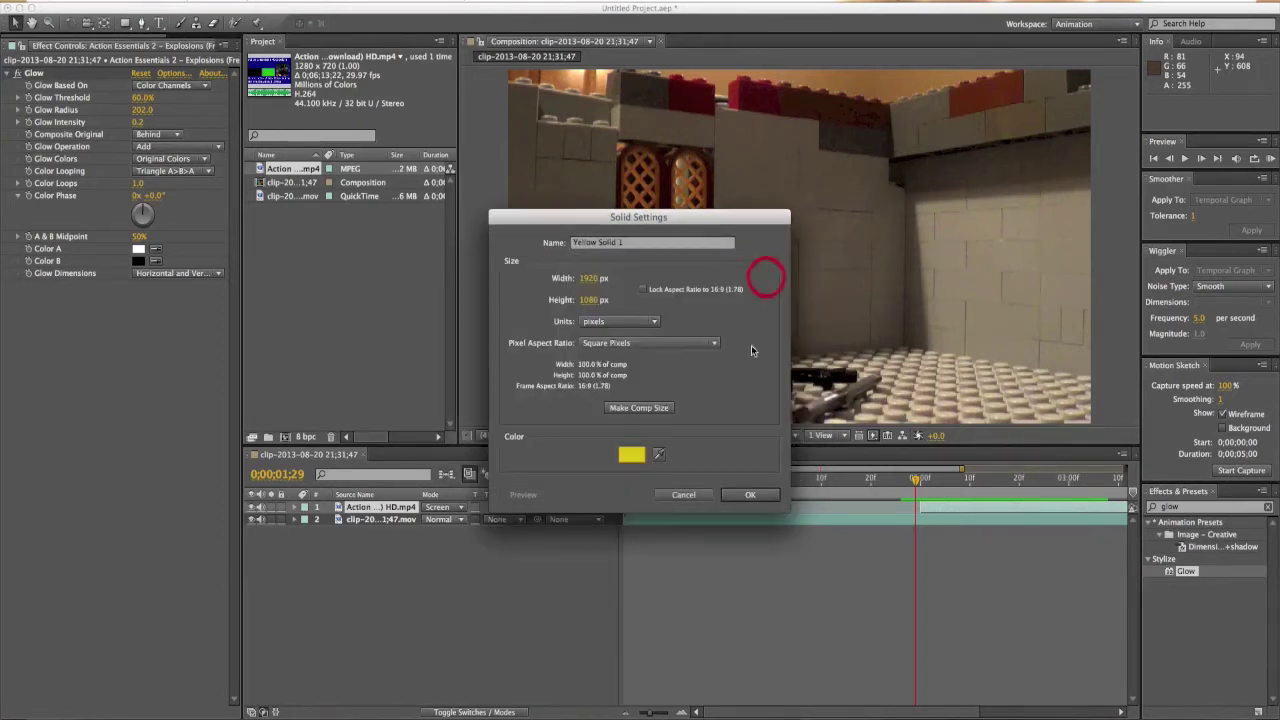
# Step: Make the solid the size of the composition, name it "light" and create it
pyautogui.click(643, 409)
pyautogui.click(556, 245)
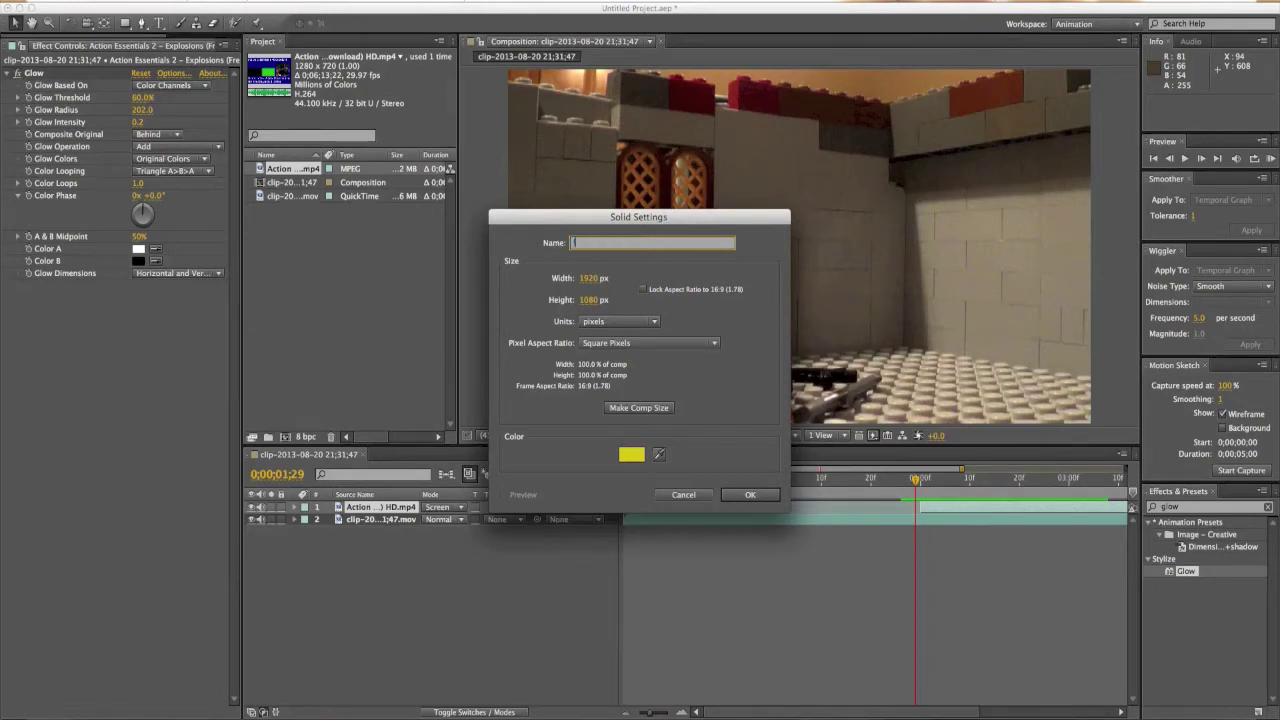
pyautogui.click(748, 495)
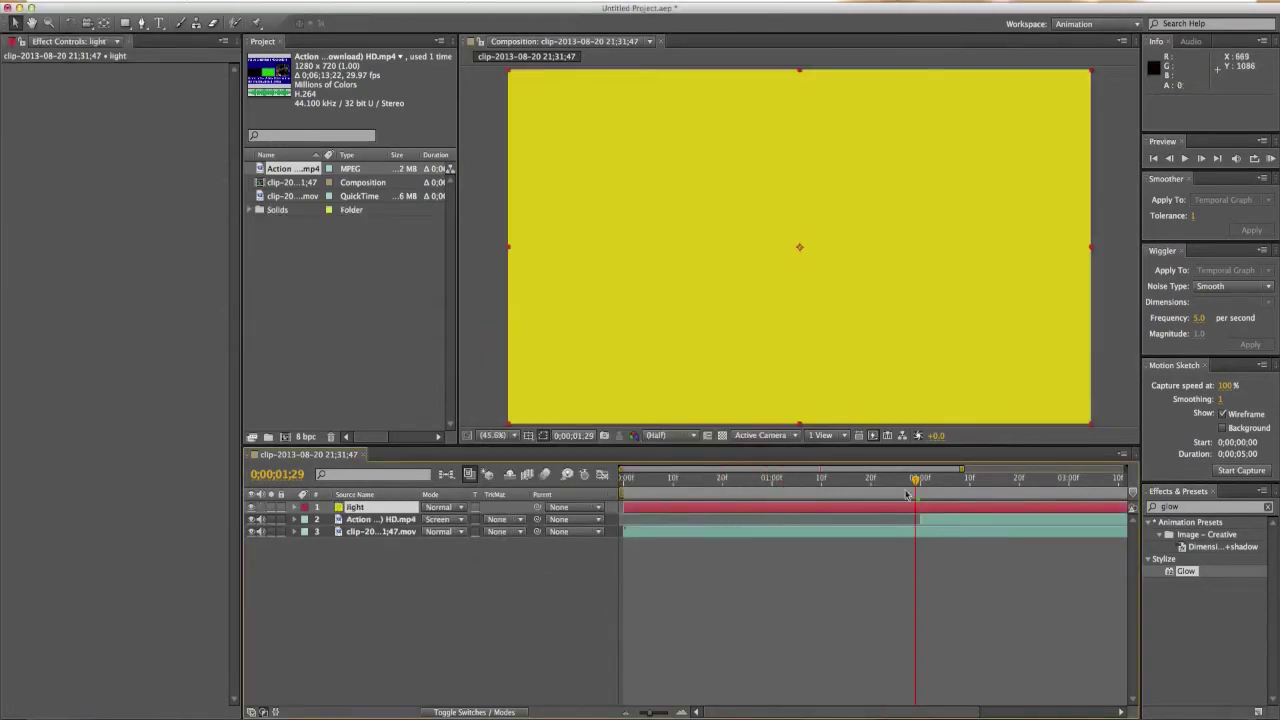
# Step: Hide the light layer and, at 0;00;02;09, draw a large elliptical mask on it around the explosion
pyautogui.click(251, 507)
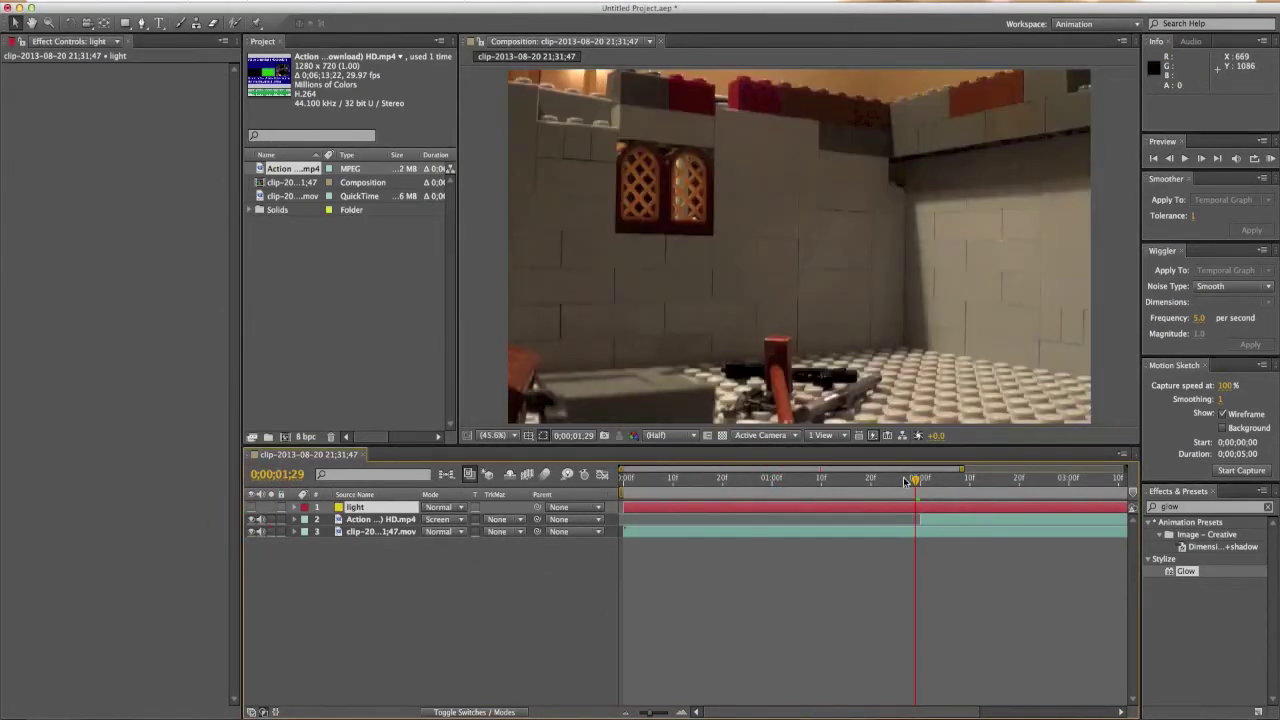
pyautogui.moveTo(916, 480); pyautogui.dragTo(966, 479)
pyautogui.moveTo(125, 22); pyautogui.dragTo(178, 57)
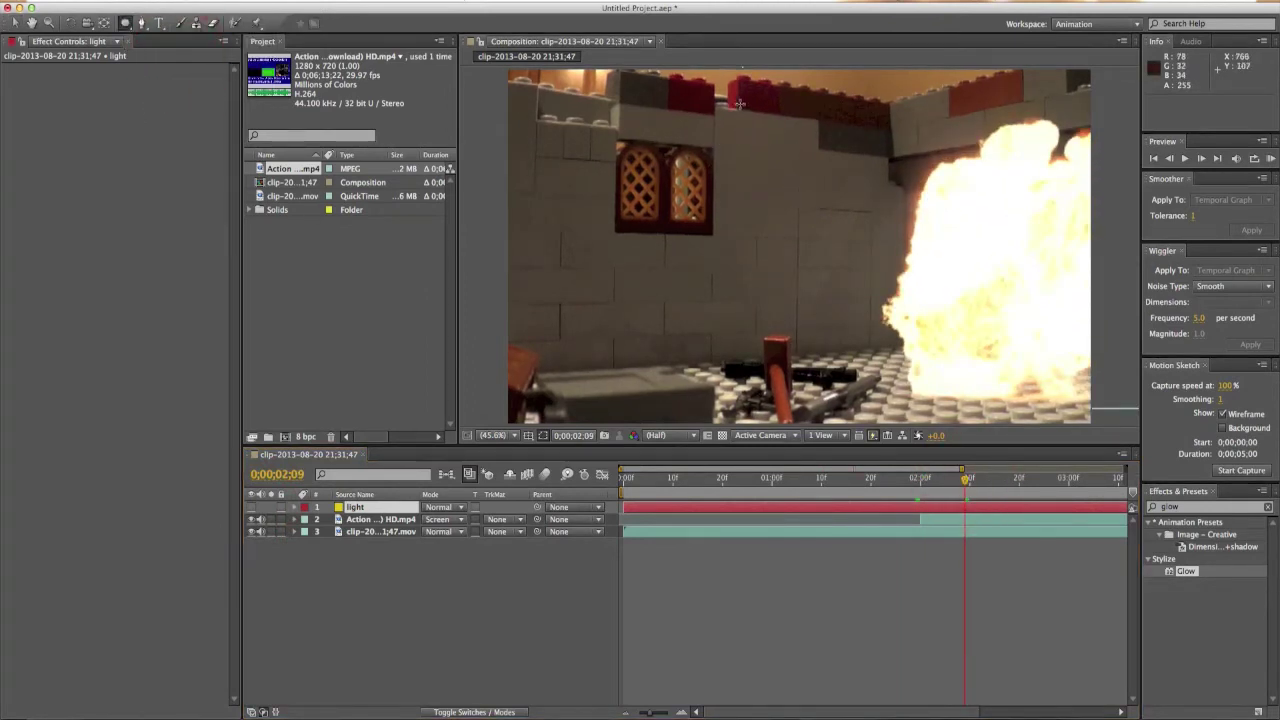
pyautogui.moveTo(683, 98); pyautogui.dragTo(1136, 402)
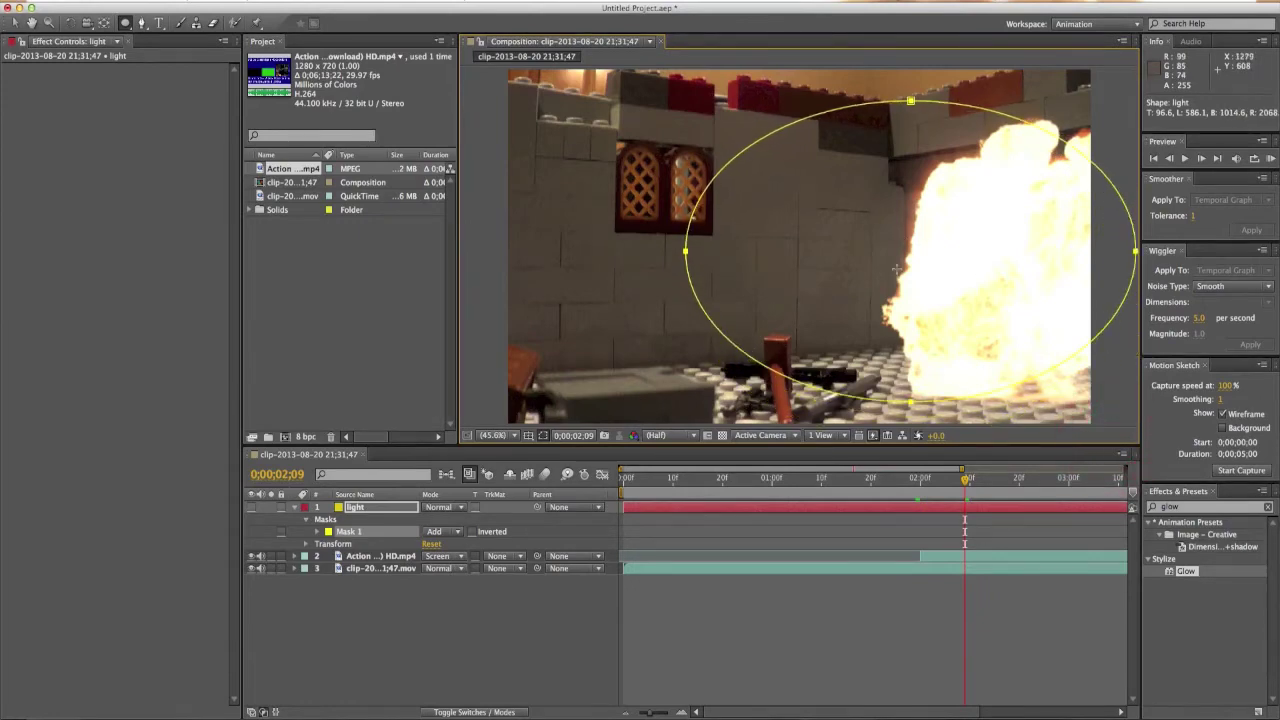
# Step: Move the light layer's elliptical mask to the right so it is centered over the explosion
pyautogui.scroll(-3, 896, 268)
pyautogui.scroll(4, 896, 268)
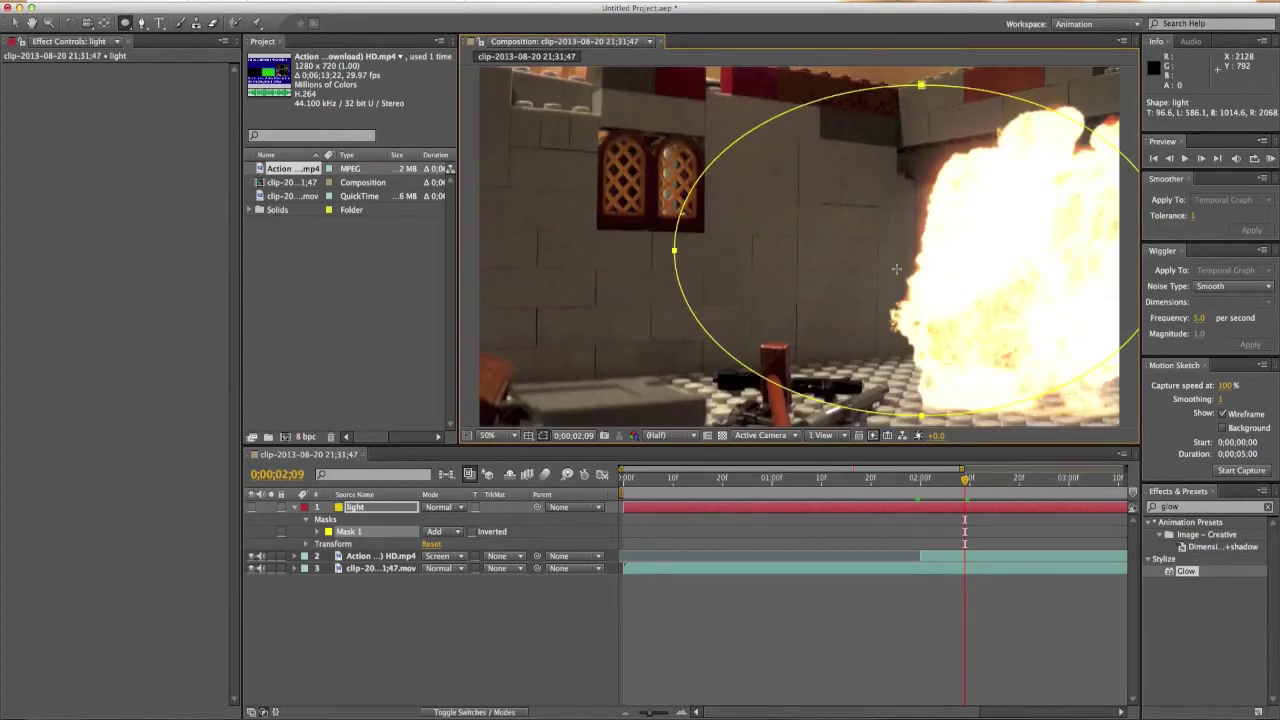
pyautogui.scroll(-2, 896, 268)
pyautogui.press('v')
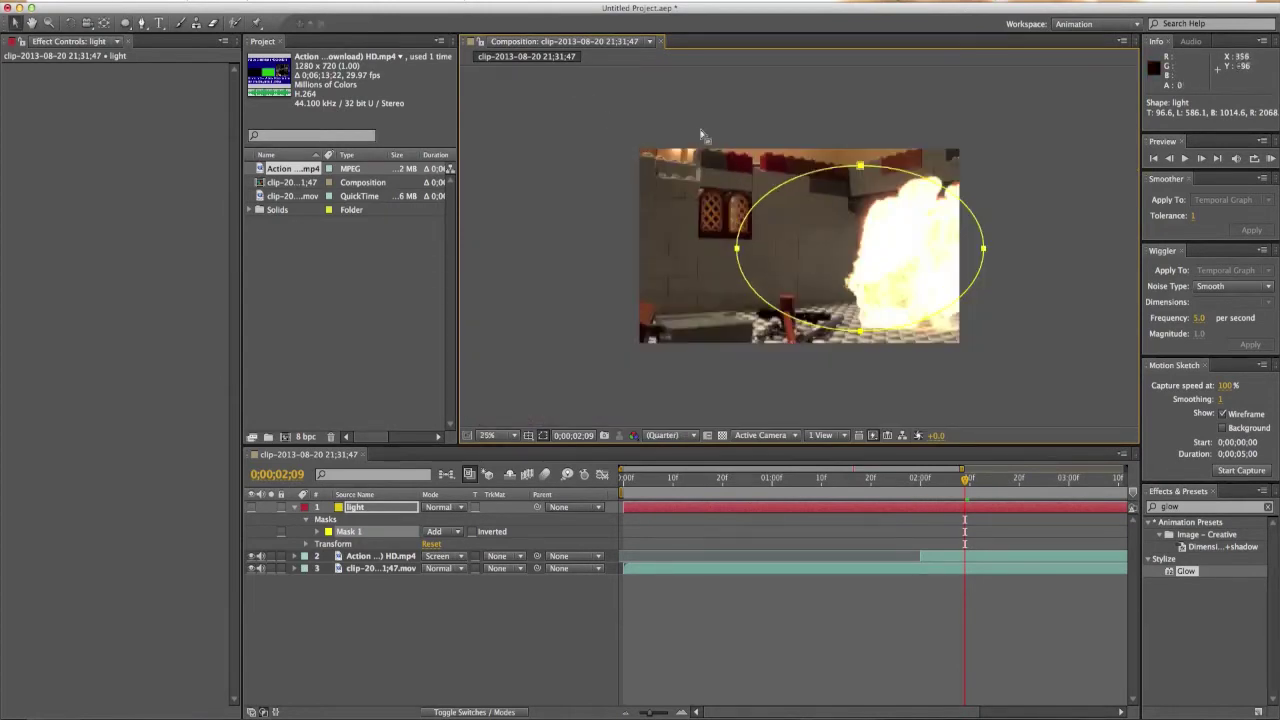
pyautogui.moveTo(860, 167); pyautogui.dragTo(909, 138)
pyautogui.click(363, 531)
pyautogui.moveTo(909, 140); pyautogui.dragTo(909, 160)
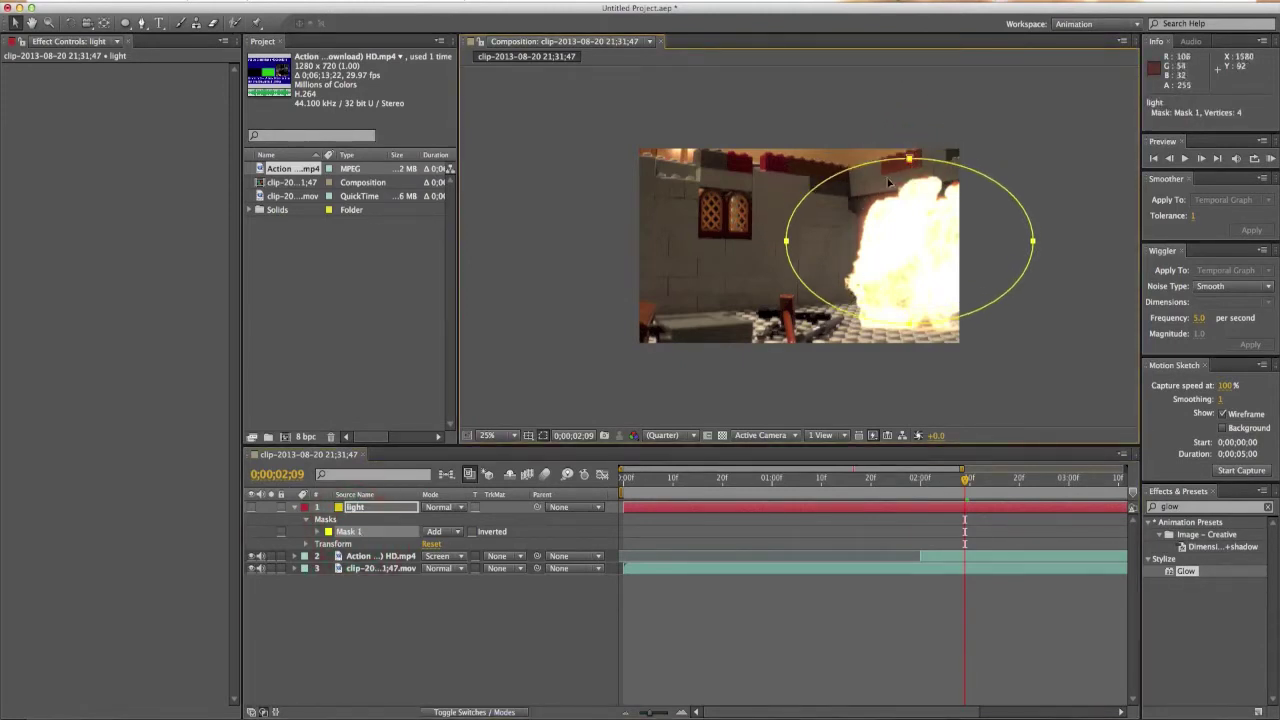
pyautogui.doubleClick(363, 533)
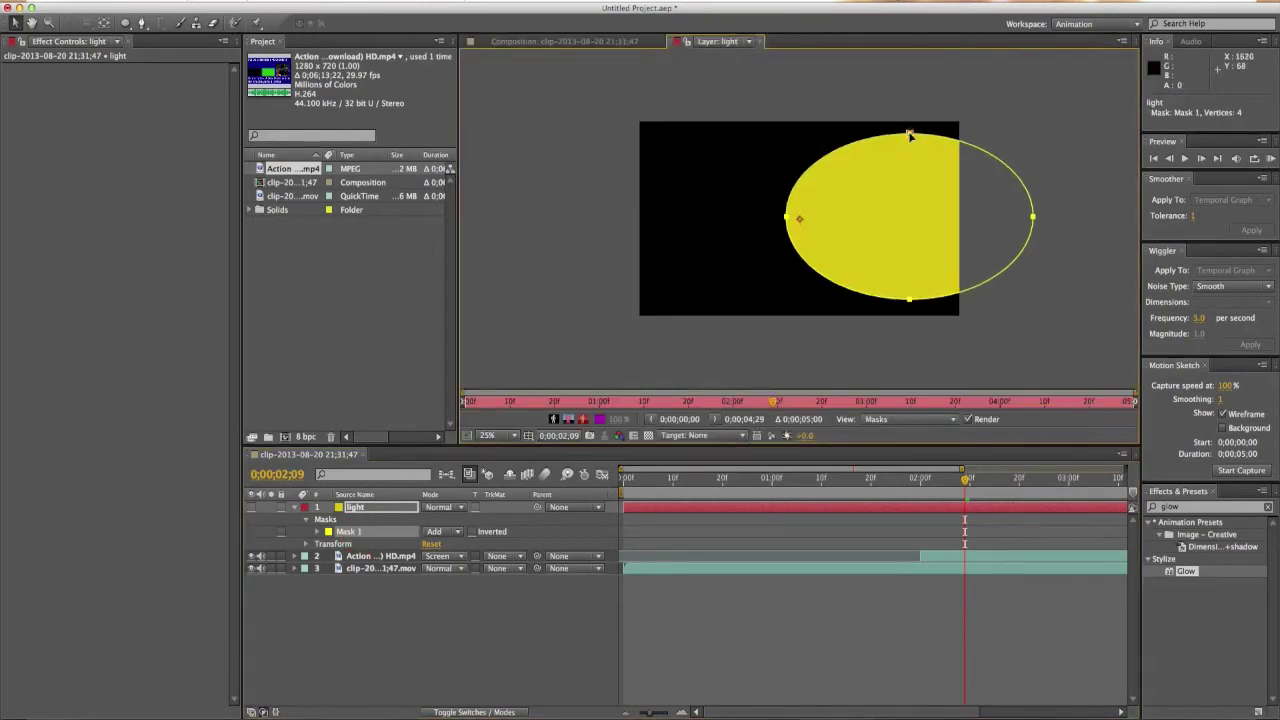
pyautogui.click(628, 41)
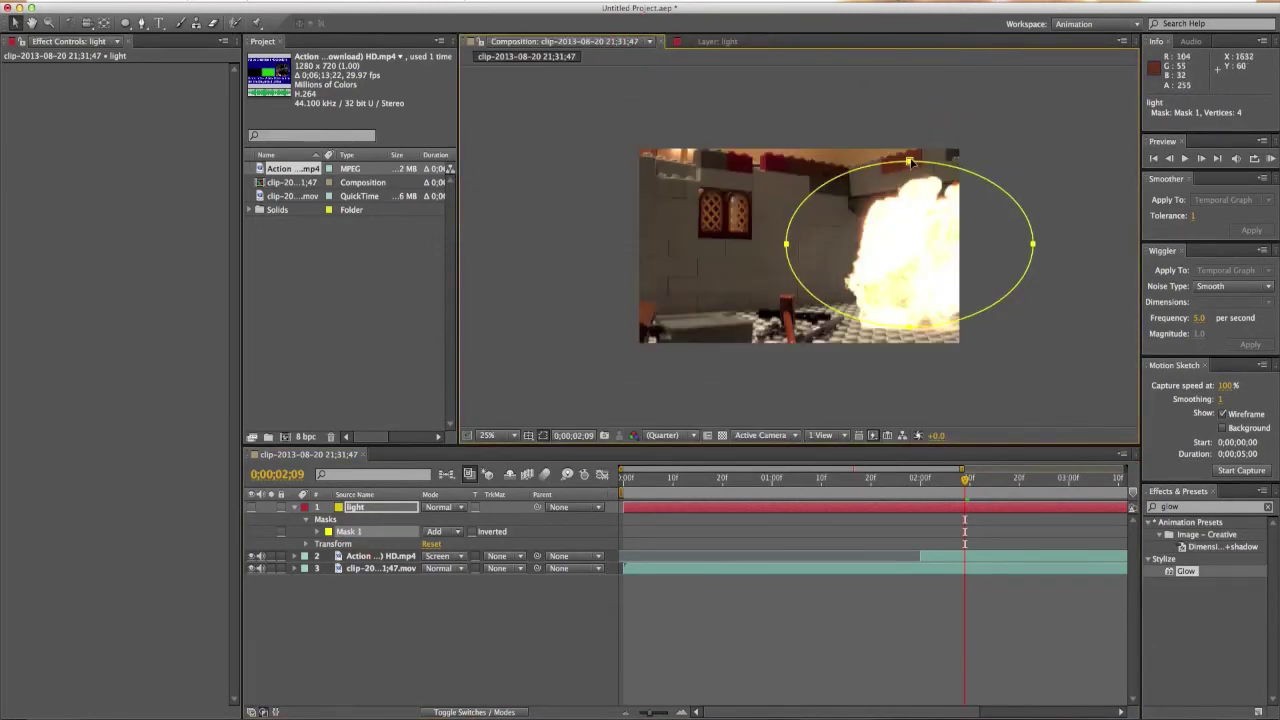
pyautogui.click(910, 162)
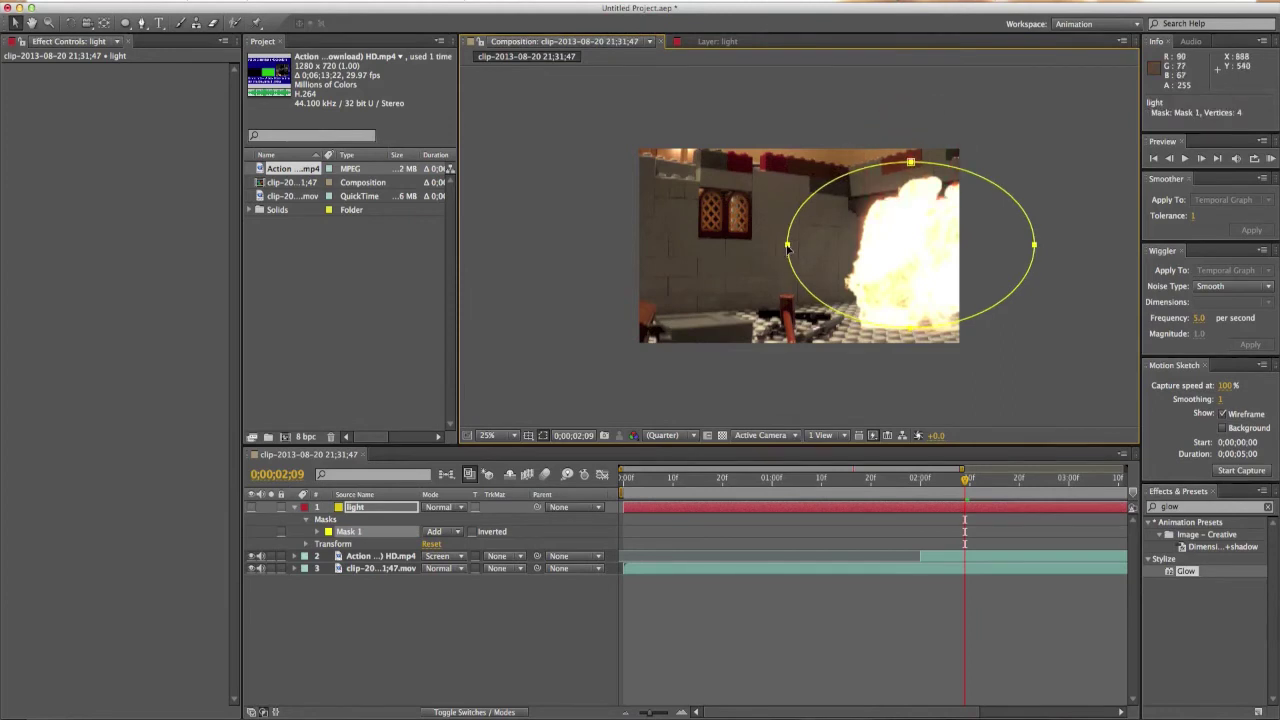
pyautogui.moveTo(792, 248); pyautogui.dragTo(787, 247)
pyautogui.click(350, 532)
pyautogui.click(786, 247)
pyautogui.doubleClick(786, 247)
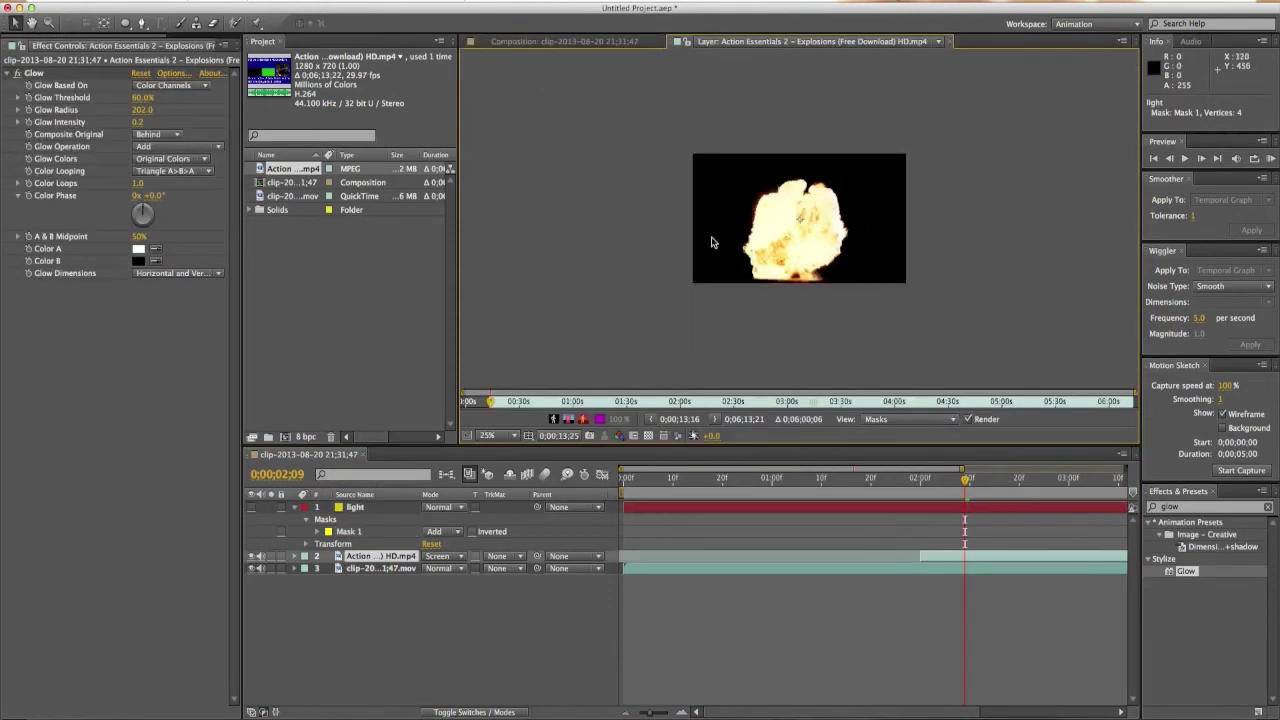
pyautogui.click(950, 44)
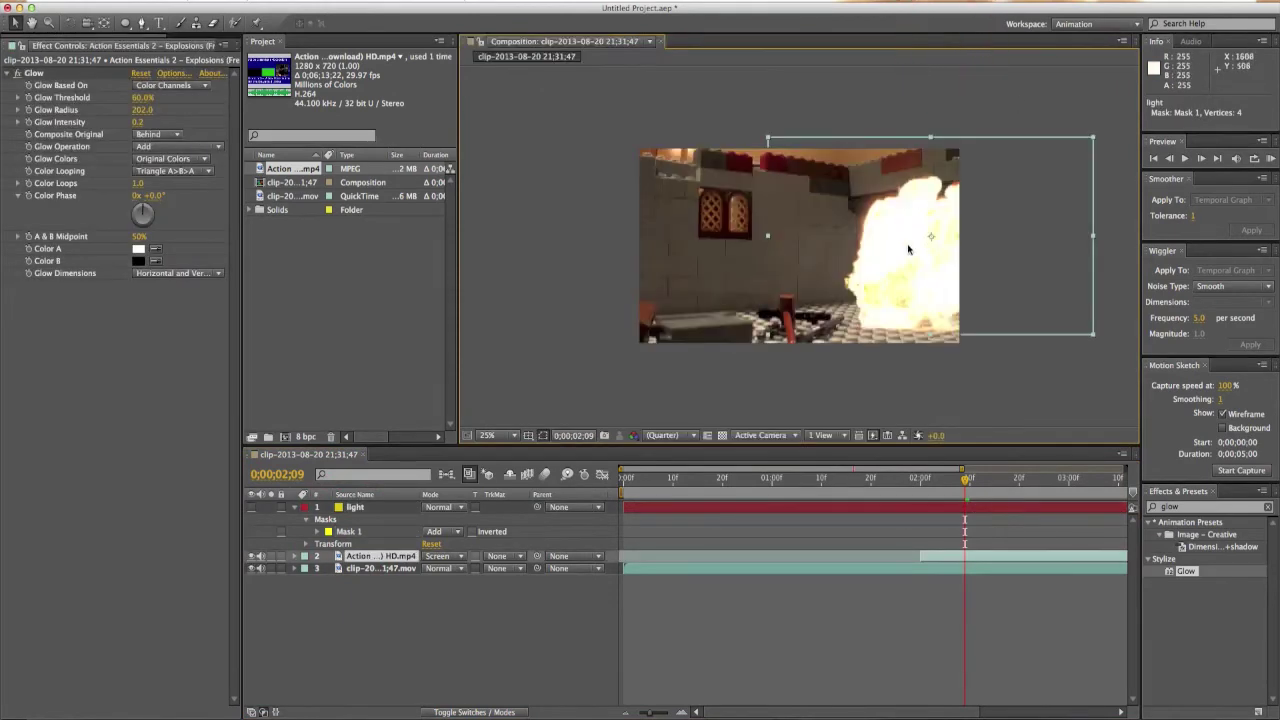
# Step: Make the light layer's elliptical mask taller by moving its upper point up and its lower point down
pyautogui.click(920, 510)
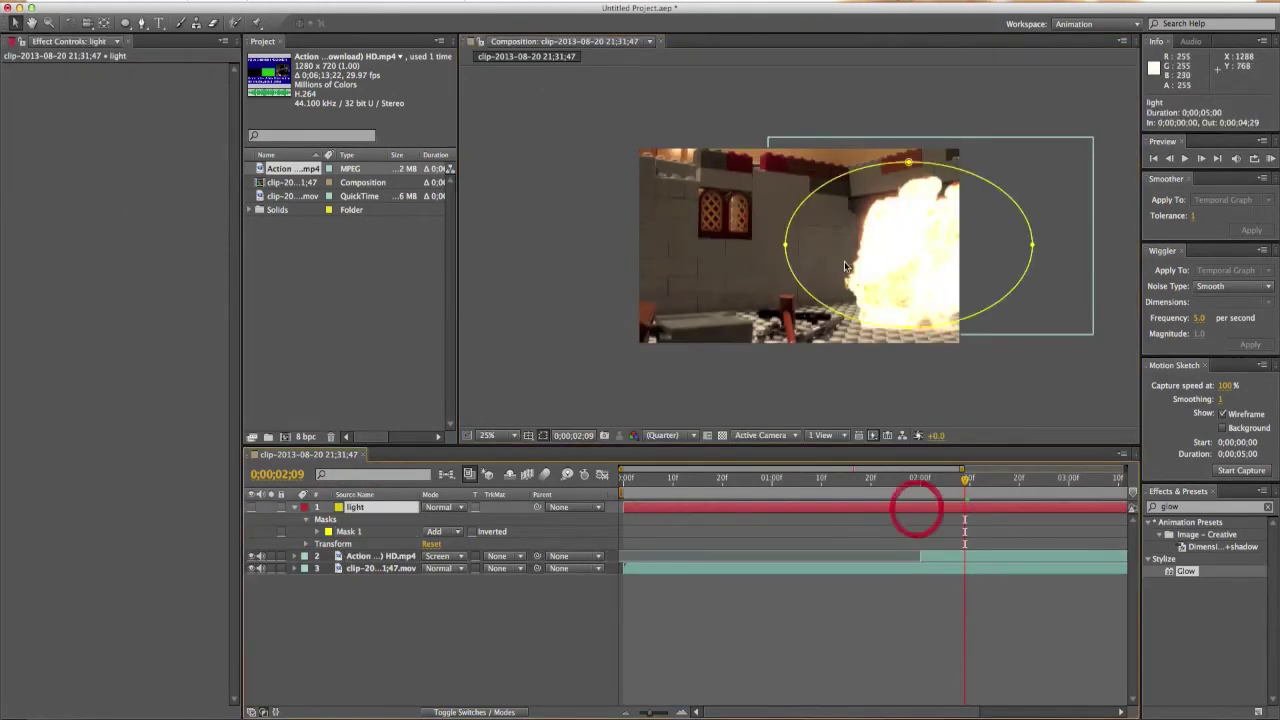
pyautogui.click(787, 244)
pyautogui.moveTo(908, 162); pyautogui.dragTo(908, 157)
pyautogui.moveTo(908, 328); pyautogui.dragTo(908, 342)
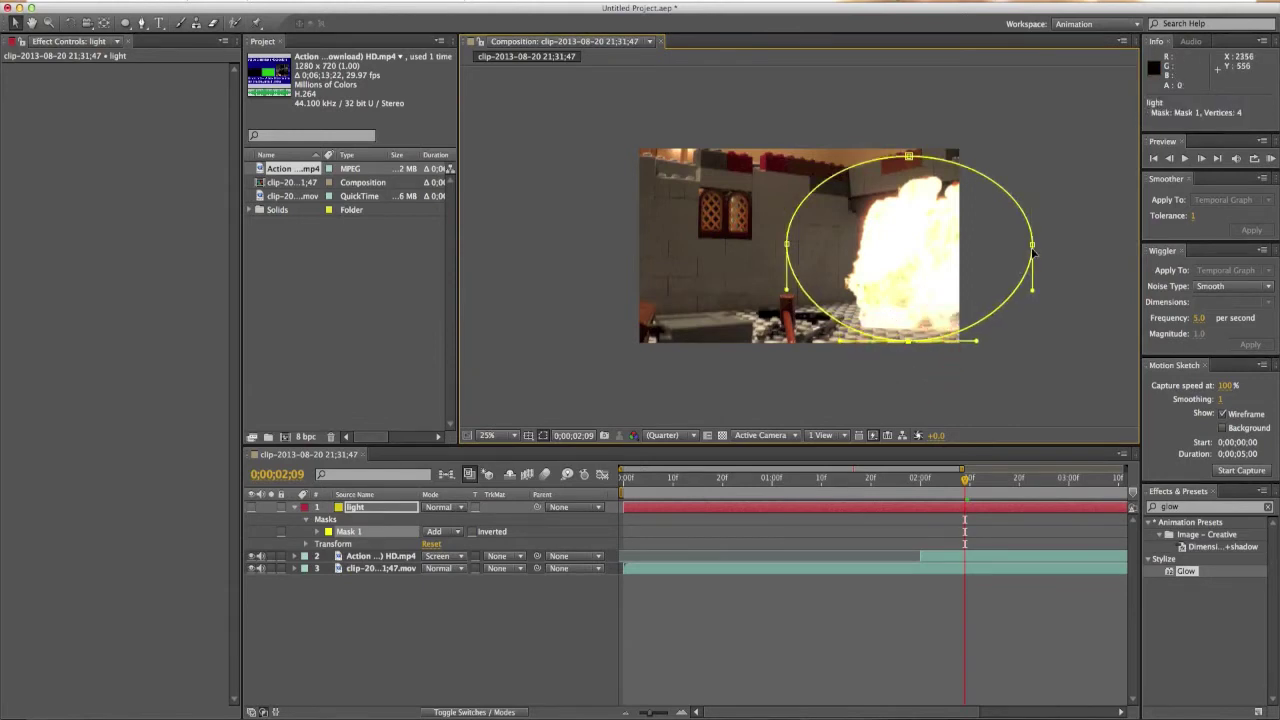
# Step: Show the light layer again and add a 100% Opacity keyframe to it at 0;00;02;09
pyautogui.click(251, 507)
pyautogui.press('t')
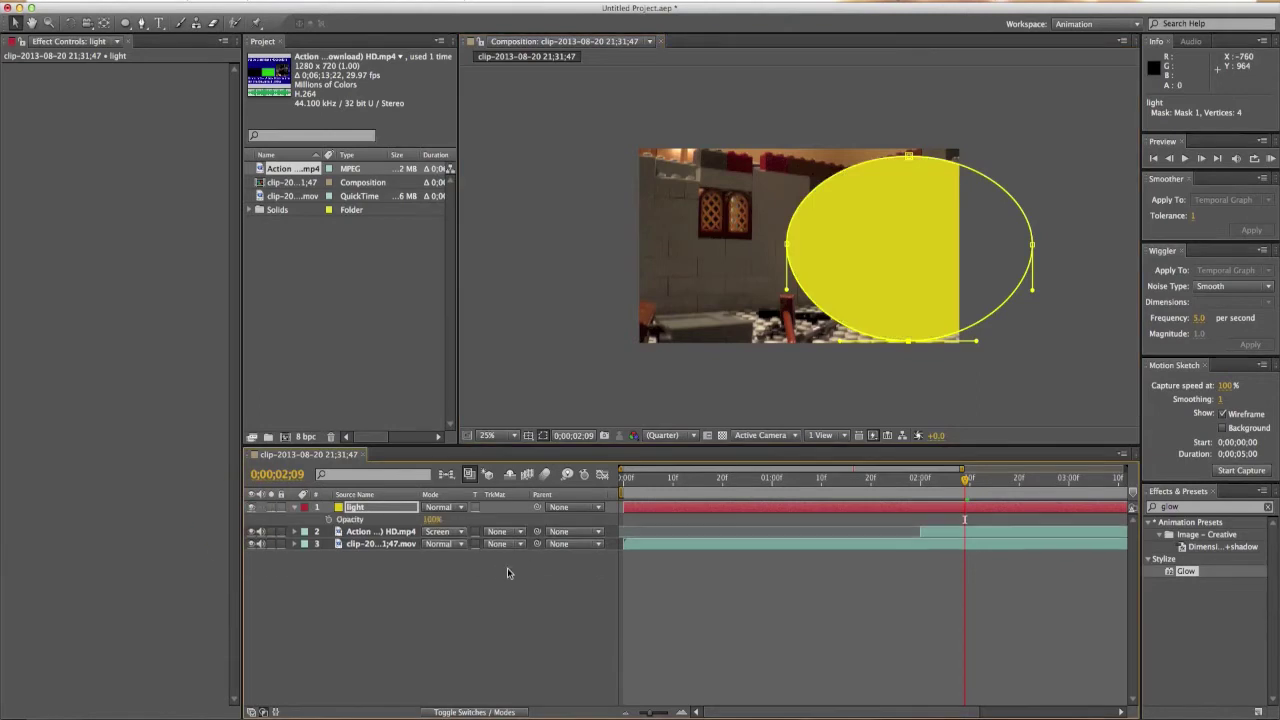
pyautogui.click(433, 520)
pyautogui.click(724, 611)
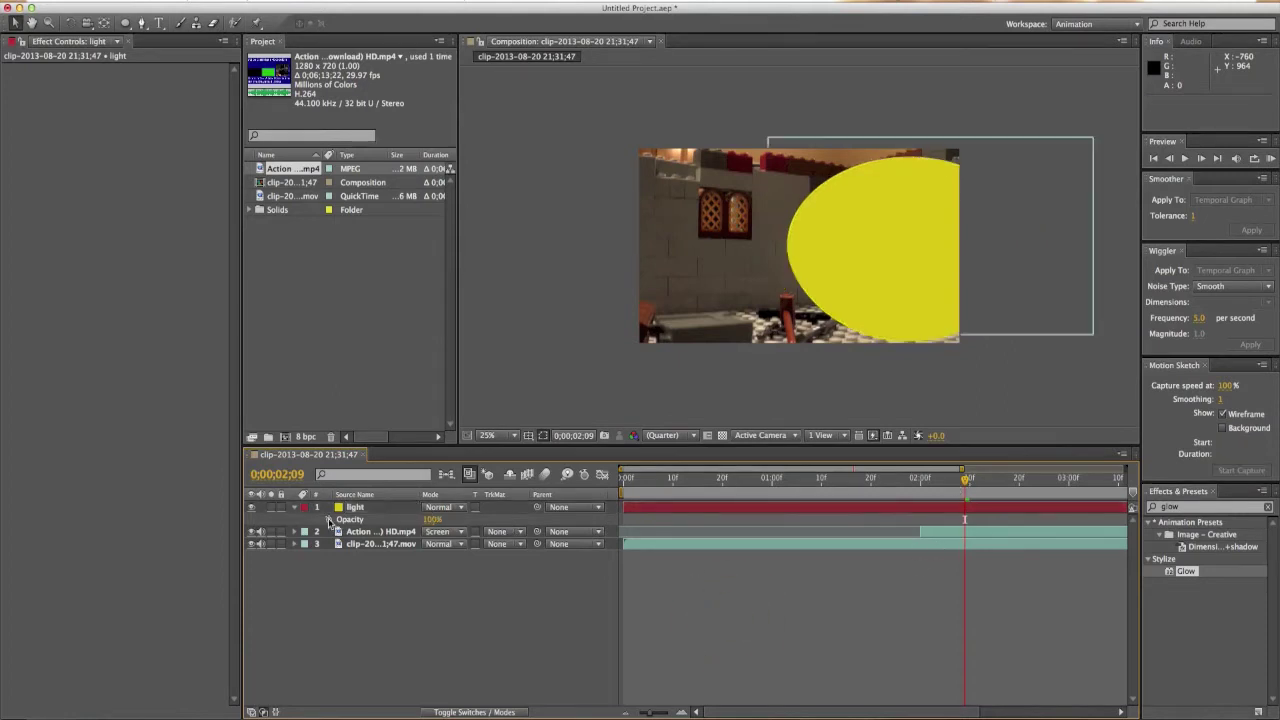
pyautogui.click(328, 520)
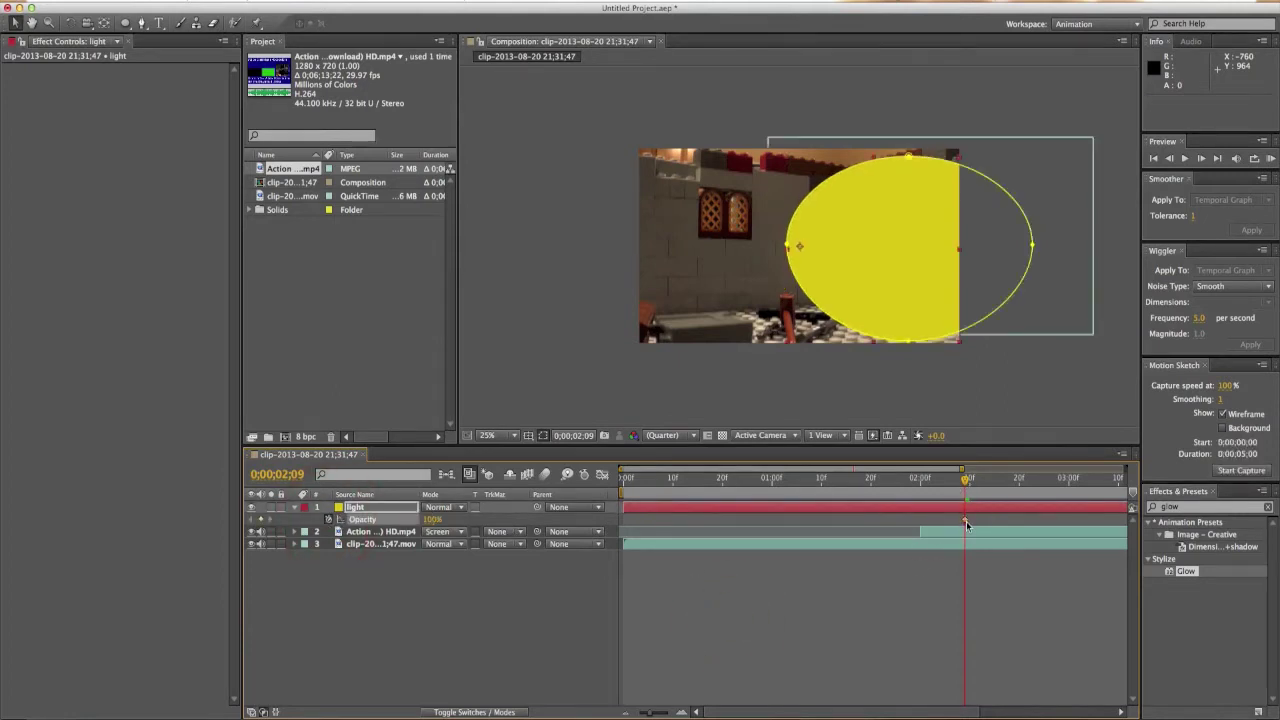
# Step: Move the light layer's Opacity keyframe to 0;00;01;29 and place the current time there
pyautogui.moveTo(962, 523)
pyautogui.moveTo(925, 524); pyautogui.dragTo(916, 521)
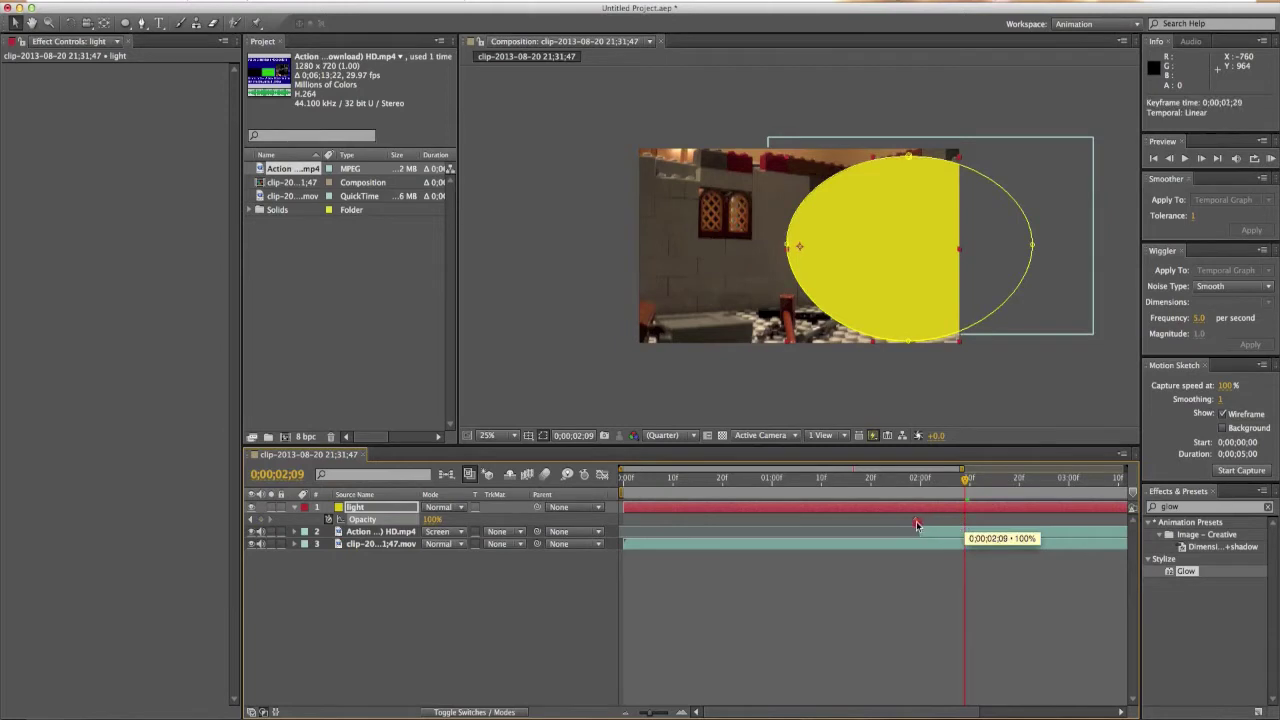
pyautogui.click(914, 479)
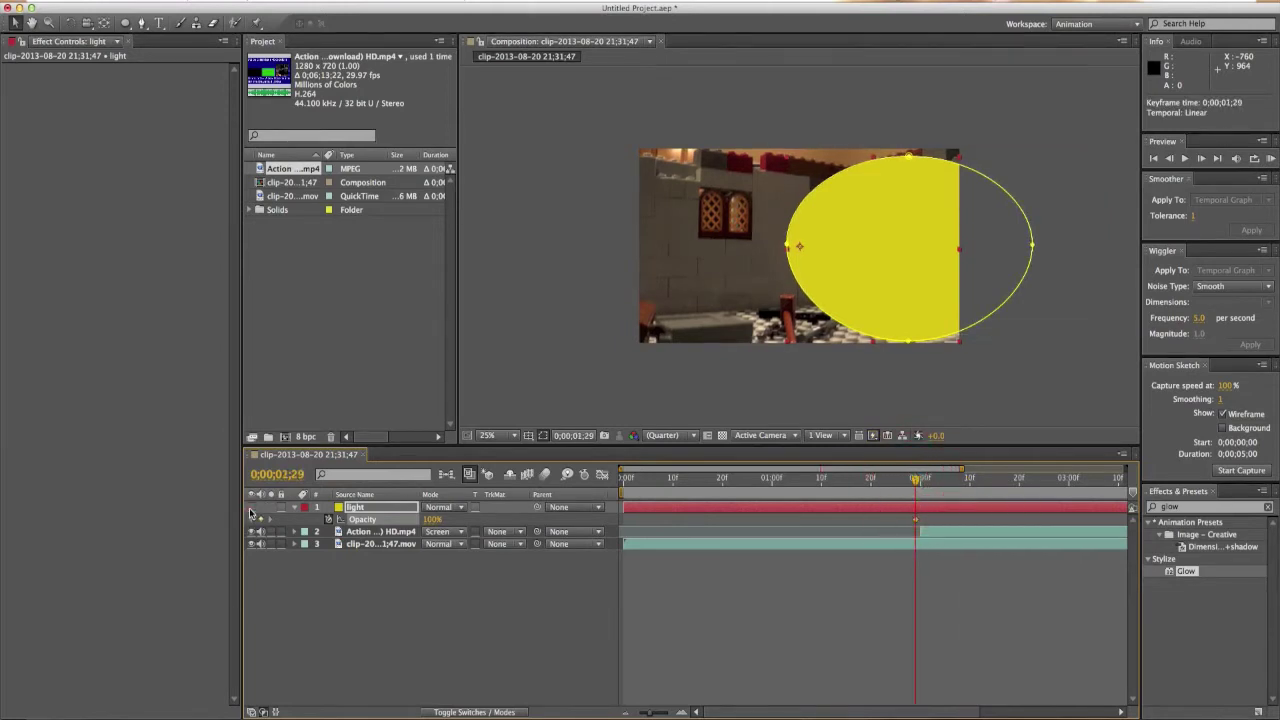
# Step: Set the light layer's Opacity keyframe at 0;00;01;29 to 0%
pyautogui.moveTo(915, 484); pyautogui.dragTo(963, 484)
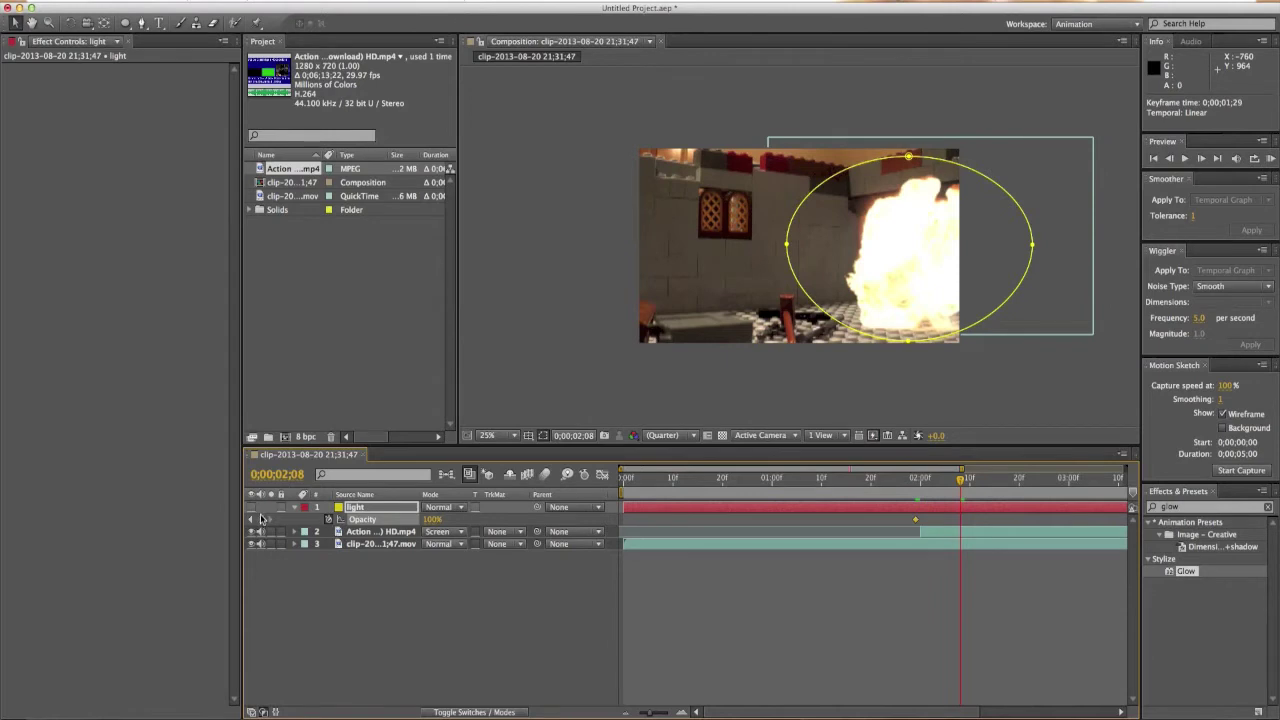
pyautogui.moveTo(962, 484); pyautogui.dragTo(916, 485)
pyautogui.click(436, 522)
pyautogui.click(436, 522)
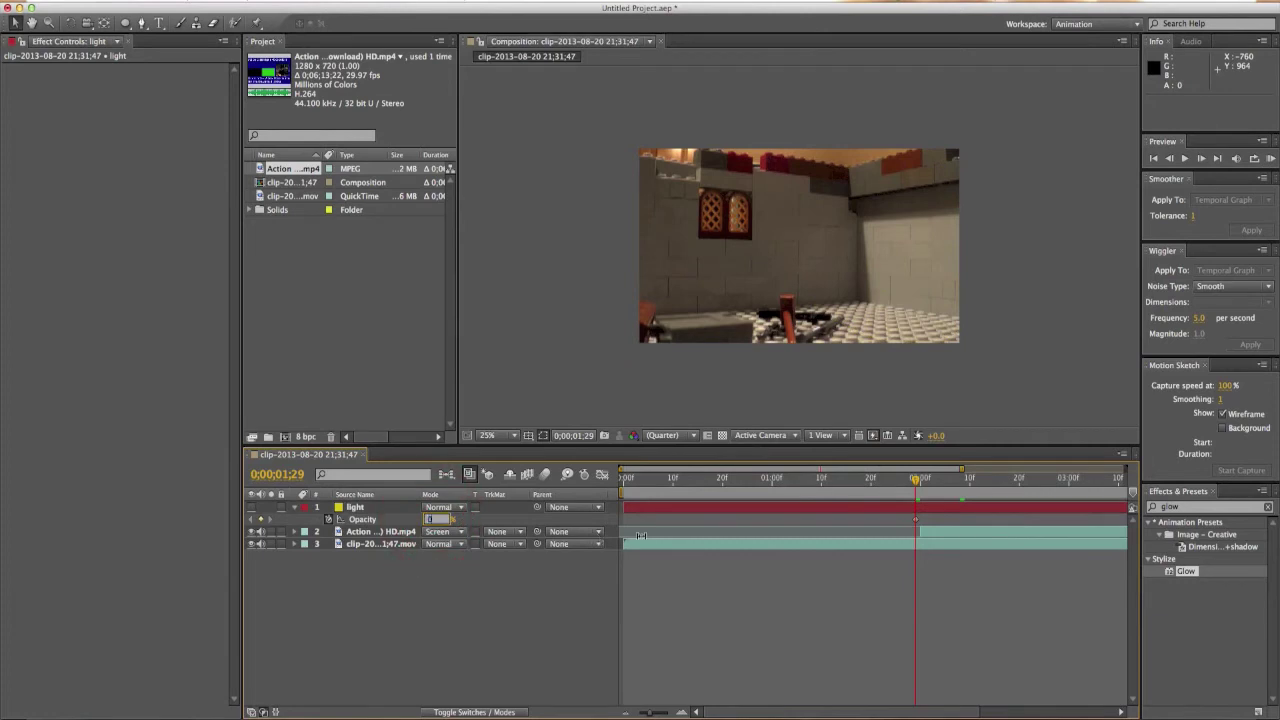
pyautogui.write('0')
pyautogui.click(436, 597)
# Step: Add a 10% Opacity keyframe to the light layer at 0;00;02;03
pyautogui.moveTo(918, 484)
pyautogui.mouseDown()
pyautogui.moveTo(953, 480)
pyautogui.moveTo(937, 481)
pyautogui.mouseUp()
pyautogui.click(428, 520)
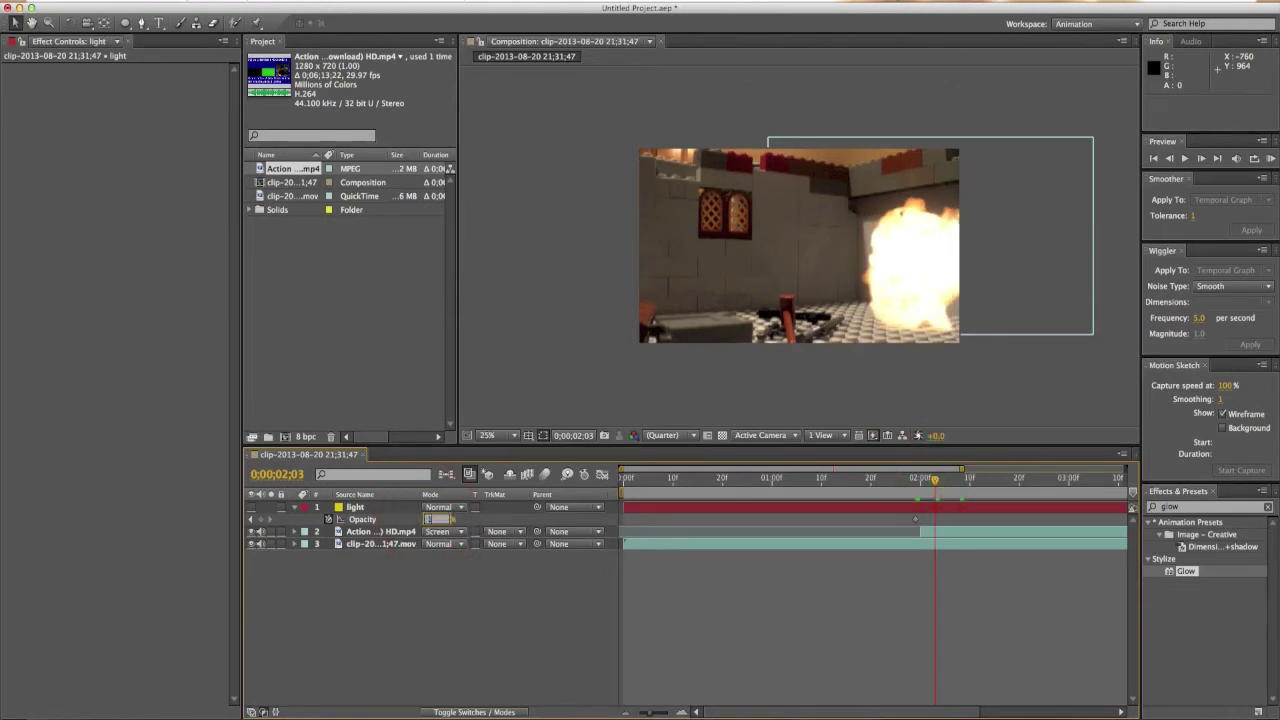
pyautogui.write('10')
pyautogui.press('Return')
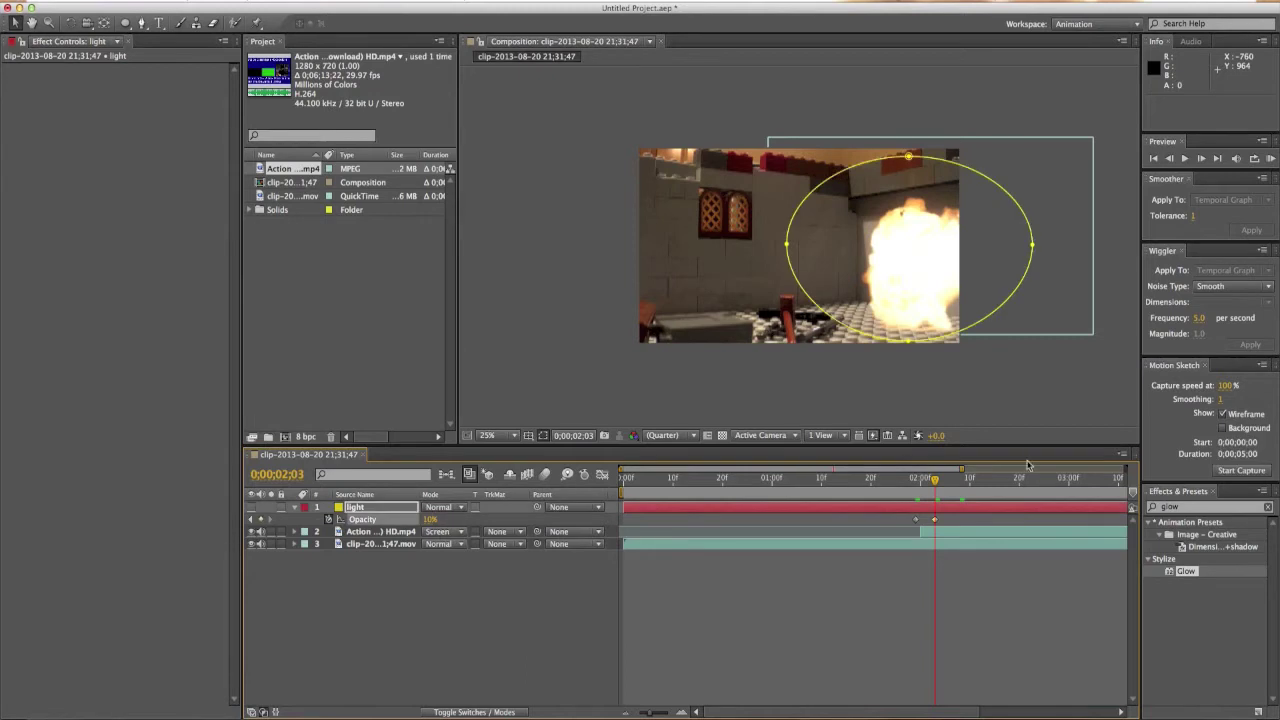
# Step: Add a slightly higher Opacity keyframe to the light layer at 0;00;02;07 and move it to 0;00;02;08
pyautogui.moveTo(940, 487); pyautogui.dragTo(955, 480)
pyautogui.click(430, 520)
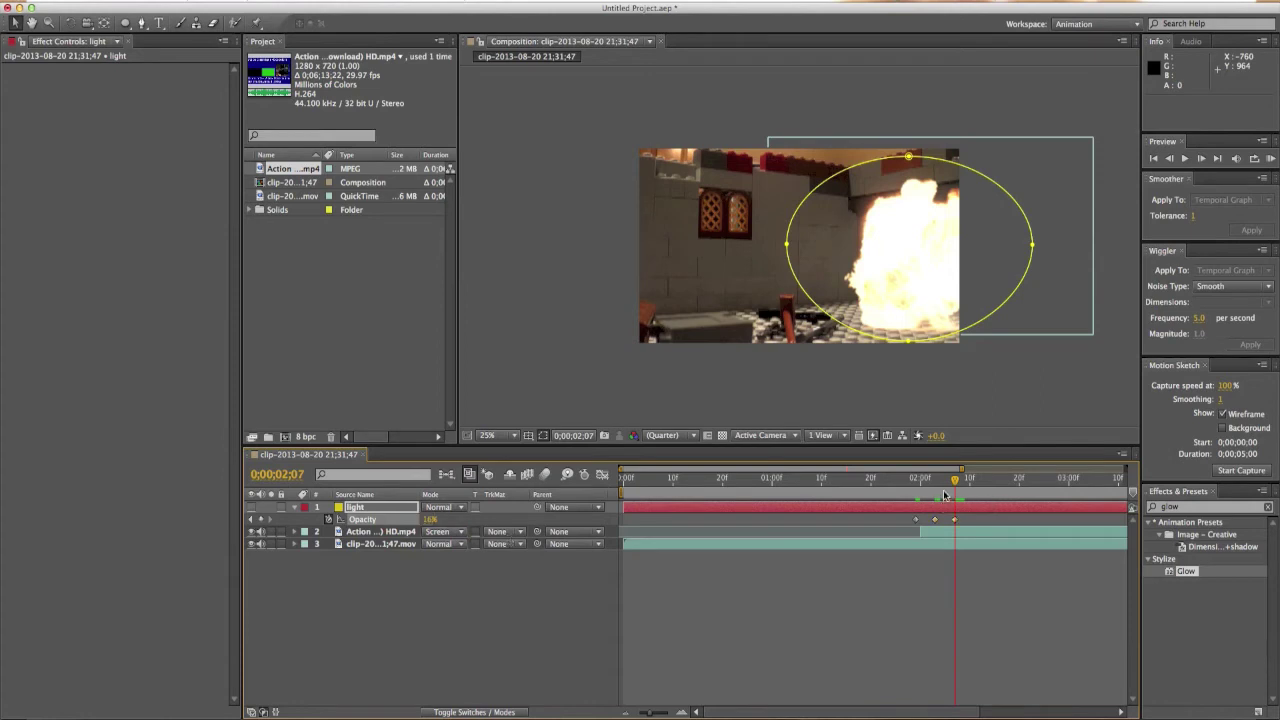
pyautogui.moveTo(953, 487); pyautogui.dragTo(1003, 485)
pyautogui.moveTo(954, 519); pyautogui.dragTo(960, 519)
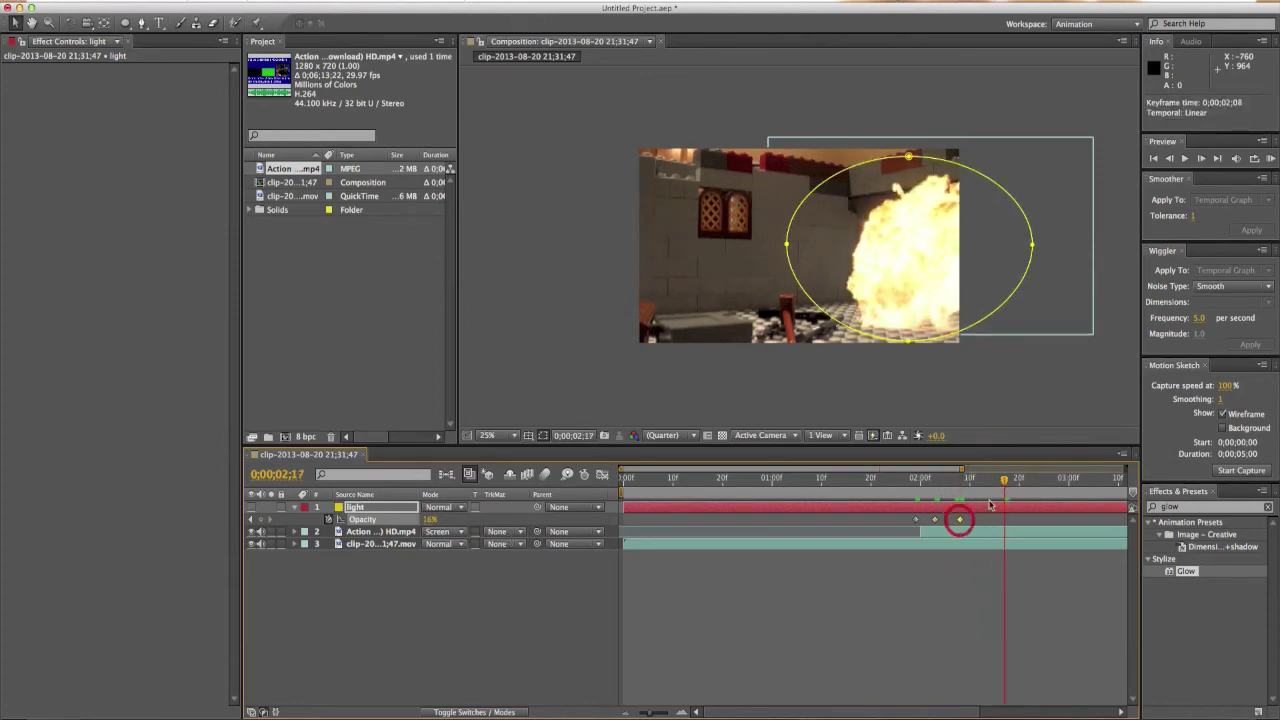
# Step: Fade the light layer out with a 0% Opacity keyframe at 0;00;02;23
pyautogui.moveTo(1006, 481); pyautogui.dragTo(1034, 485)
pyautogui.click(430, 519)
pyautogui.press('Return')
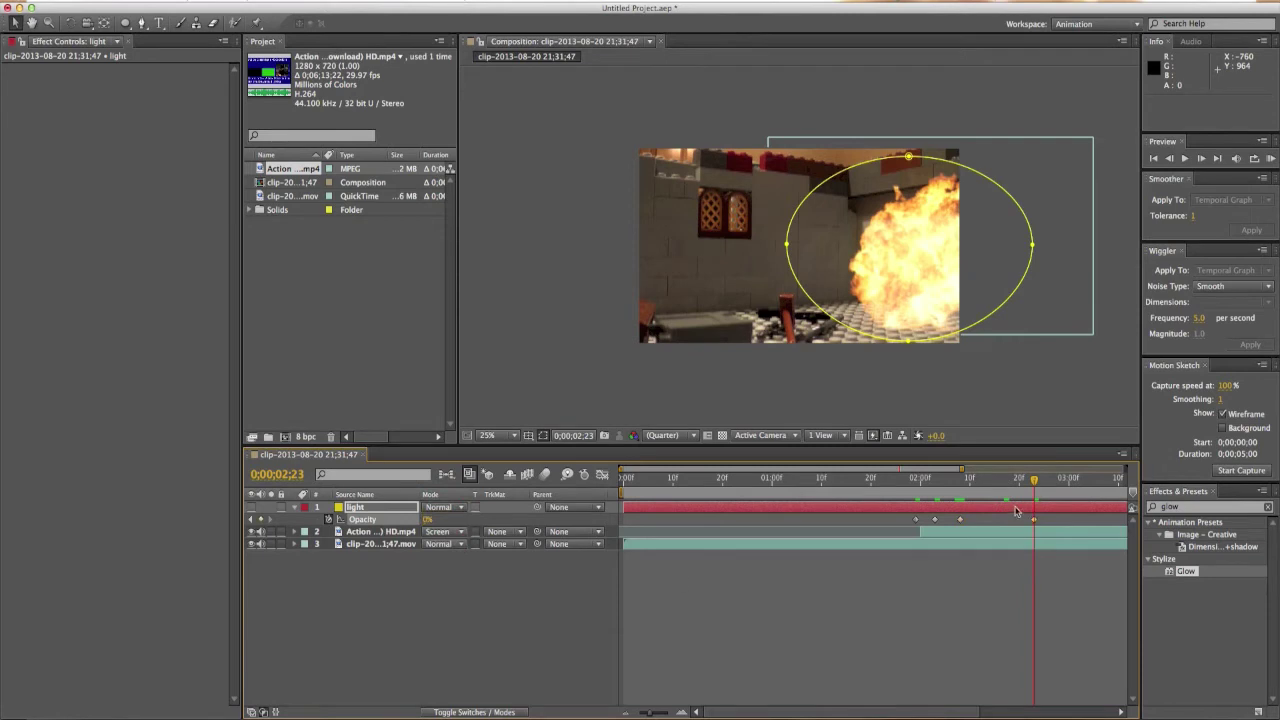
# Step: Make the light layer visible again and set its mask feather to 102 pixels
pyautogui.click(252, 509)
pyautogui.moveTo(1034, 484); pyautogui.dragTo(943, 482)
pyautogui.moveTo(950, 481); pyautogui.dragTo(915, 479)
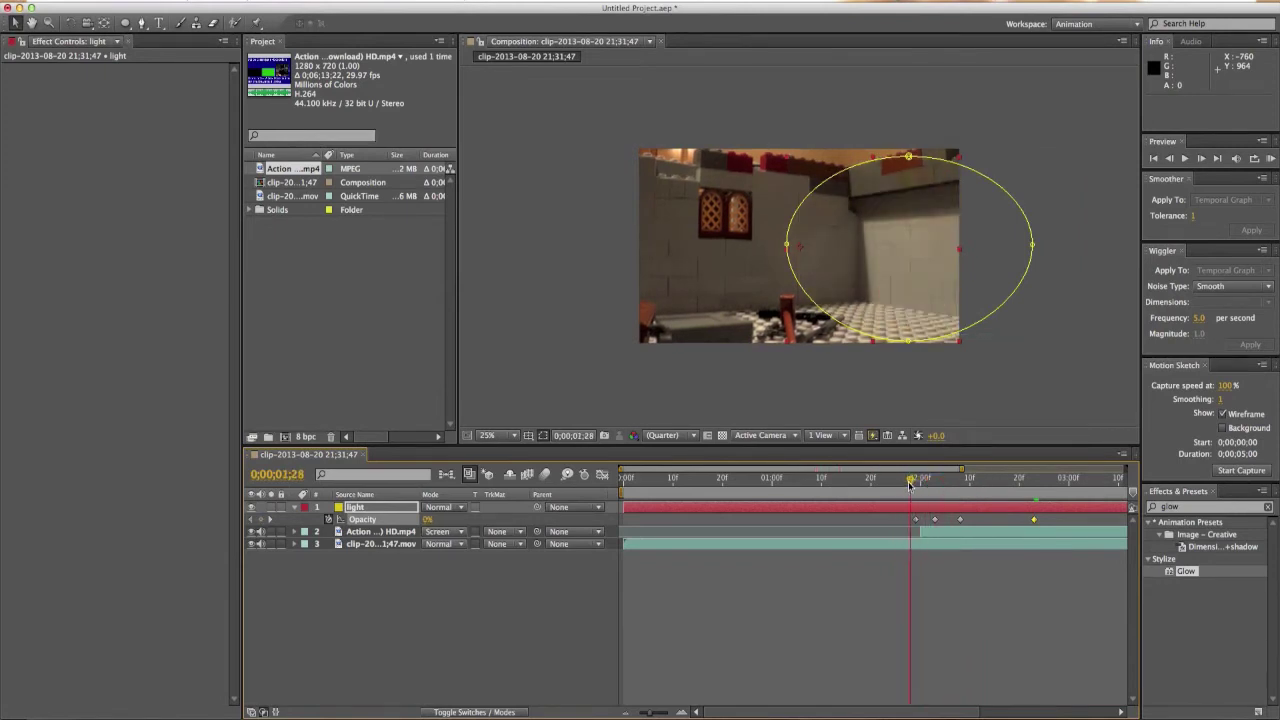
pyautogui.press('f')
pyautogui.moveTo(456, 535); pyautogui.dragTo(528, 531)
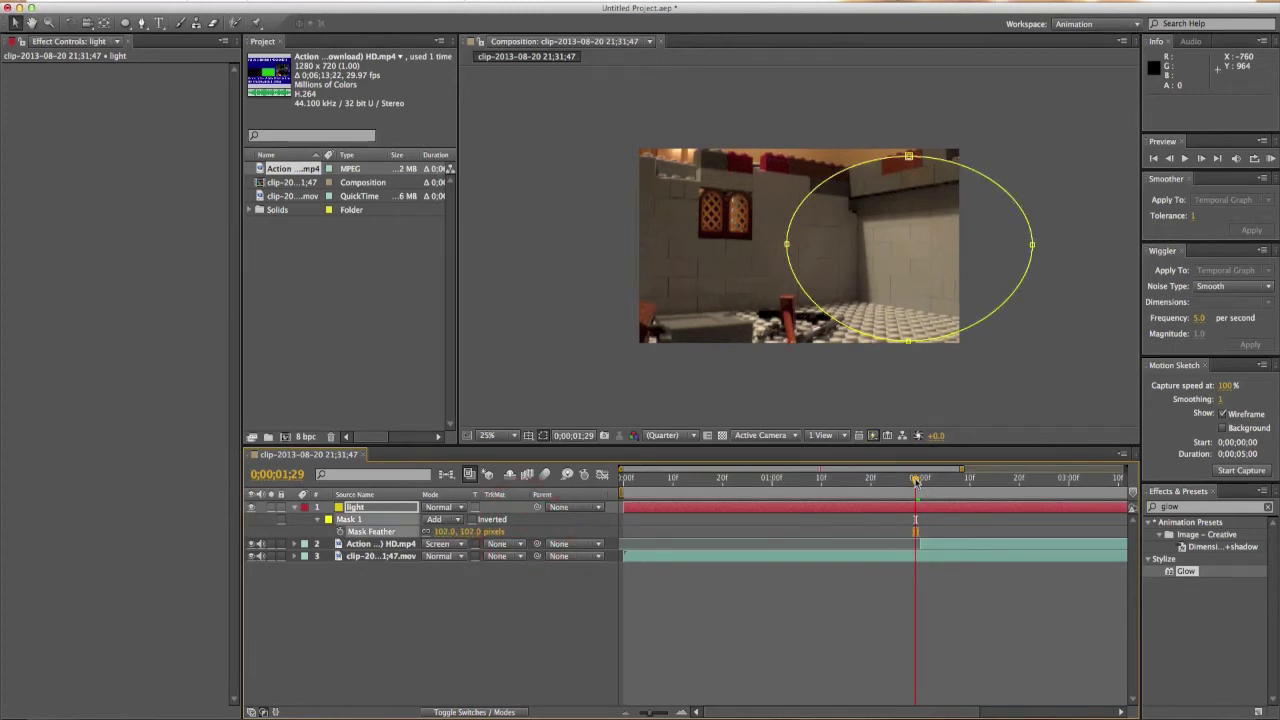
# Step: Preview the light, then shift its second and third Opacity keyframes one frame earlier and the last one to about 0;00;02;16
pyautogui.press('space')
pyautogui.moveTo(915, 481)
pyautogui.mouseDown()
pyautogui.moveTo(997, 484)
pyautogui.moveTo(910, 490)
pyautogui.moveTo(920, 487)
pyautogui.mouseUp()
pyautogui.press('space')
pyautogui.press('space')
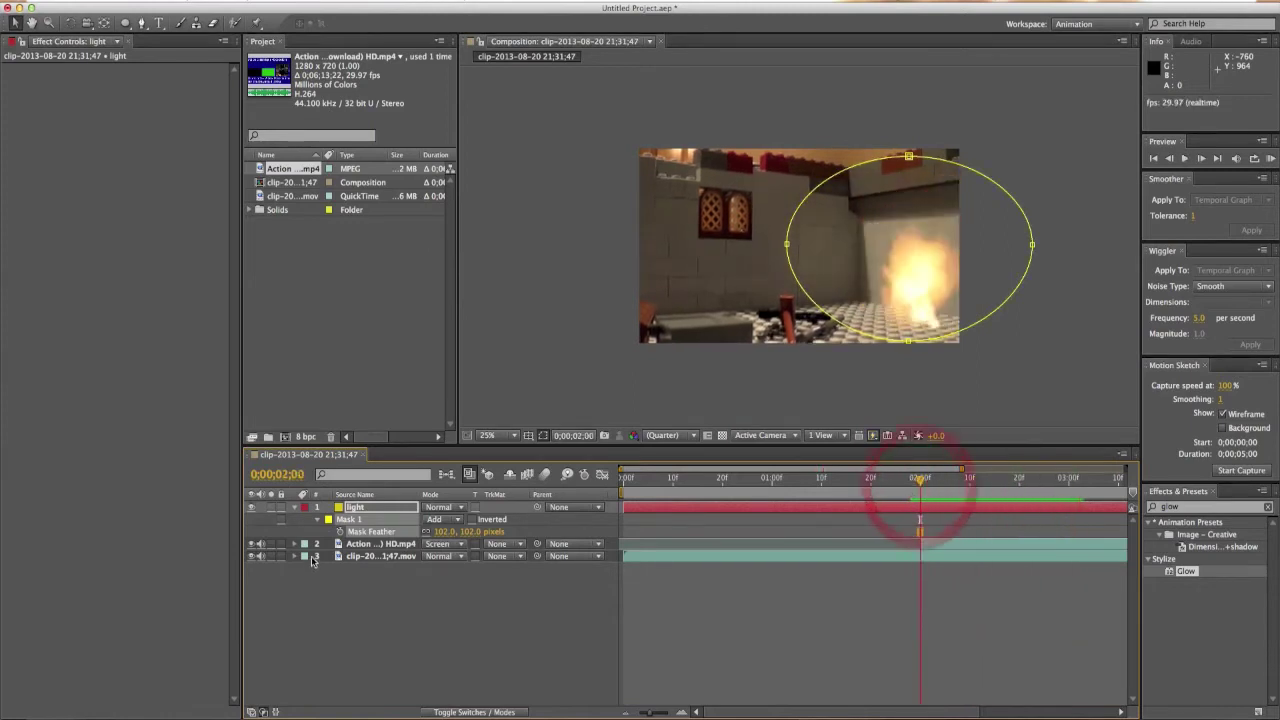
pyautogui.press('t')
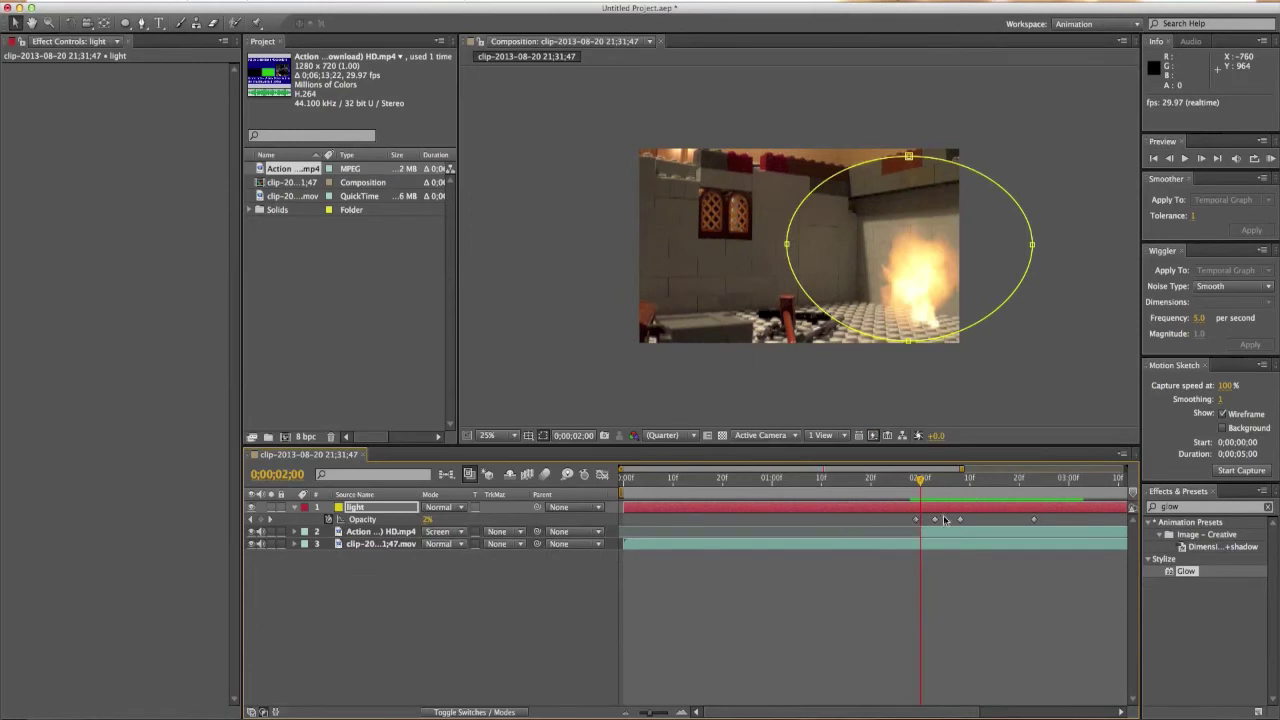
pyautogui.moveTo(936, 521); pyautogui.dragTo(957, 523)
pyautogui.moveTo(1034, 520); pyautogui.dragTo(998, 524)
# Step: Play back the explosion from just before 0;00;02;00 to check the retimed opacity fade of the light
pyautogui.moveTo(921, 483); pyautogui.dragTo(897, 488)
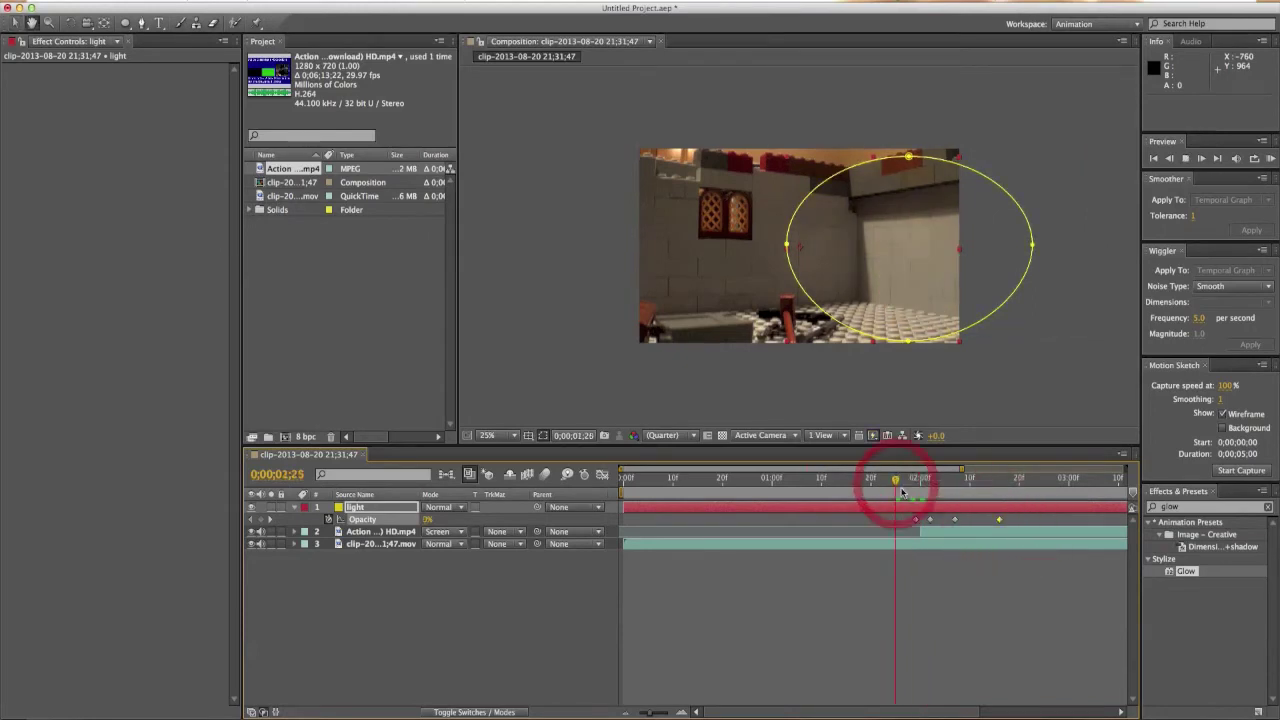
pyautogui.press('space')
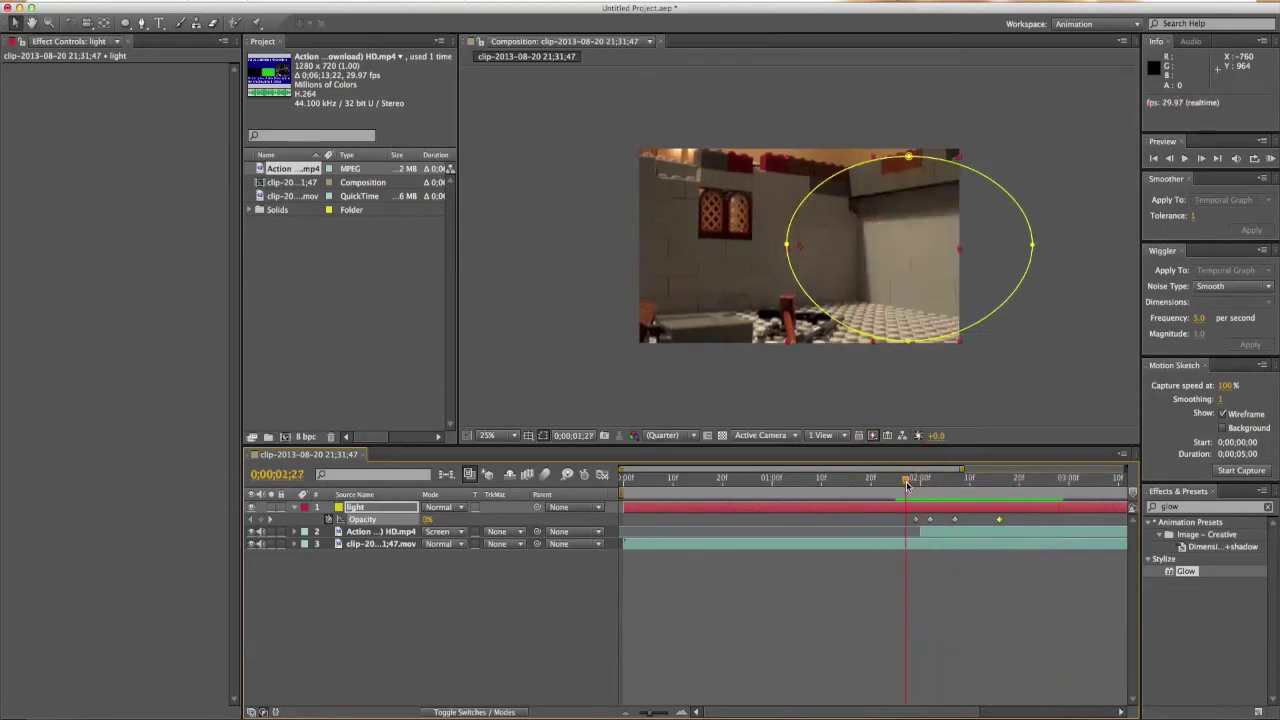
pyautogui.click(907, 486)
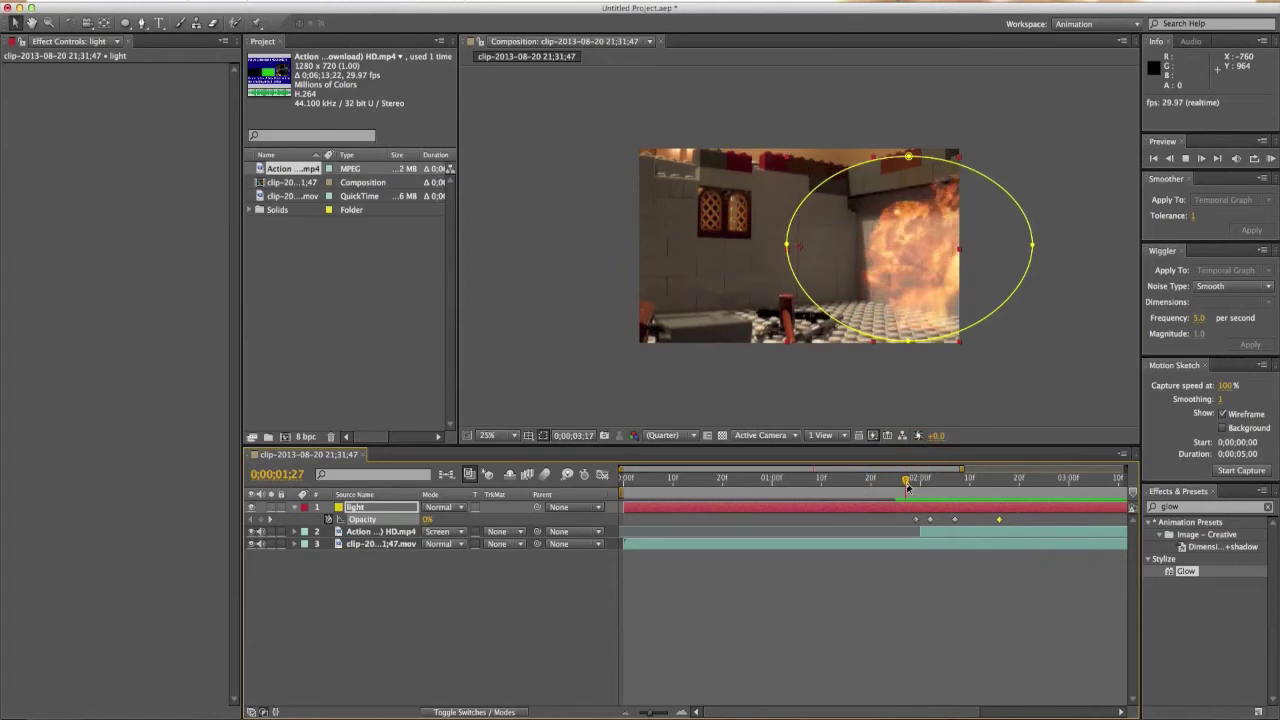
pyautogui.click(659, 483)
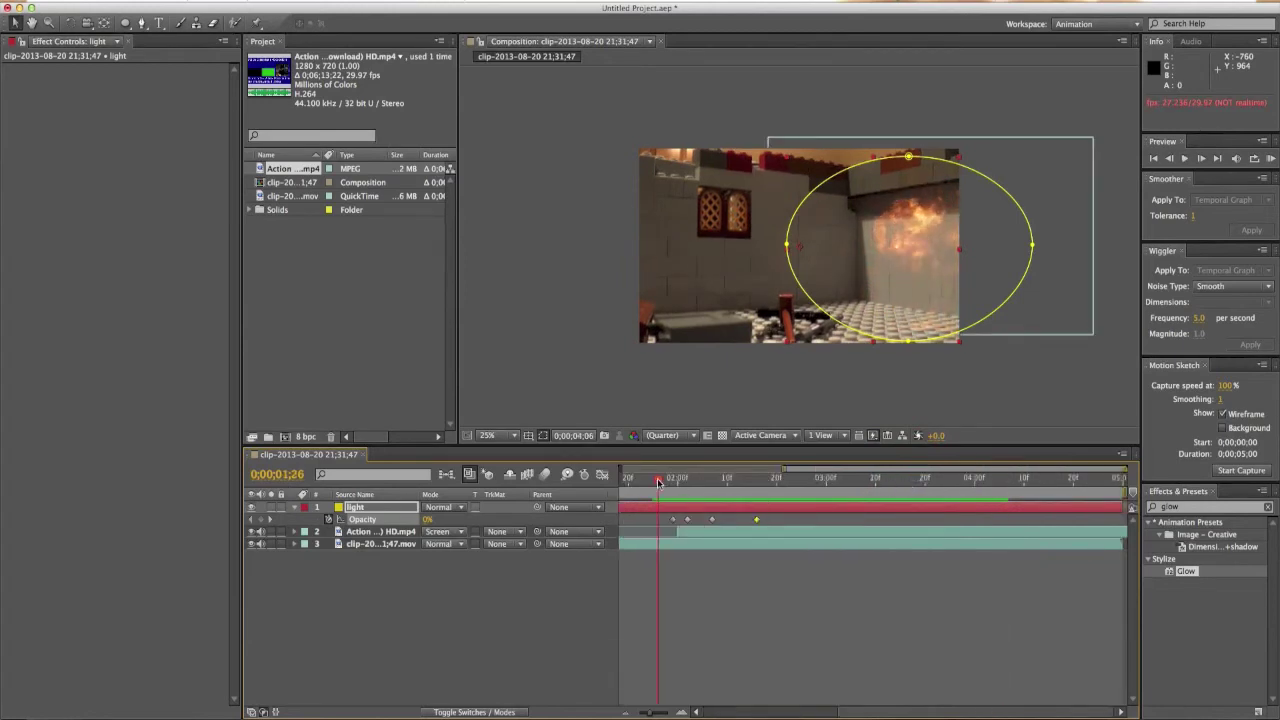
pyautogui.press('space')
pyautogui.click(669, 481)
pyautogui.moveTo(672, 481)
pyautogui.mouseDown()
pyautogui.moveTo(788, 484)
pyautogui.moveTo(675, 482)
pyautogui.mouseUp()
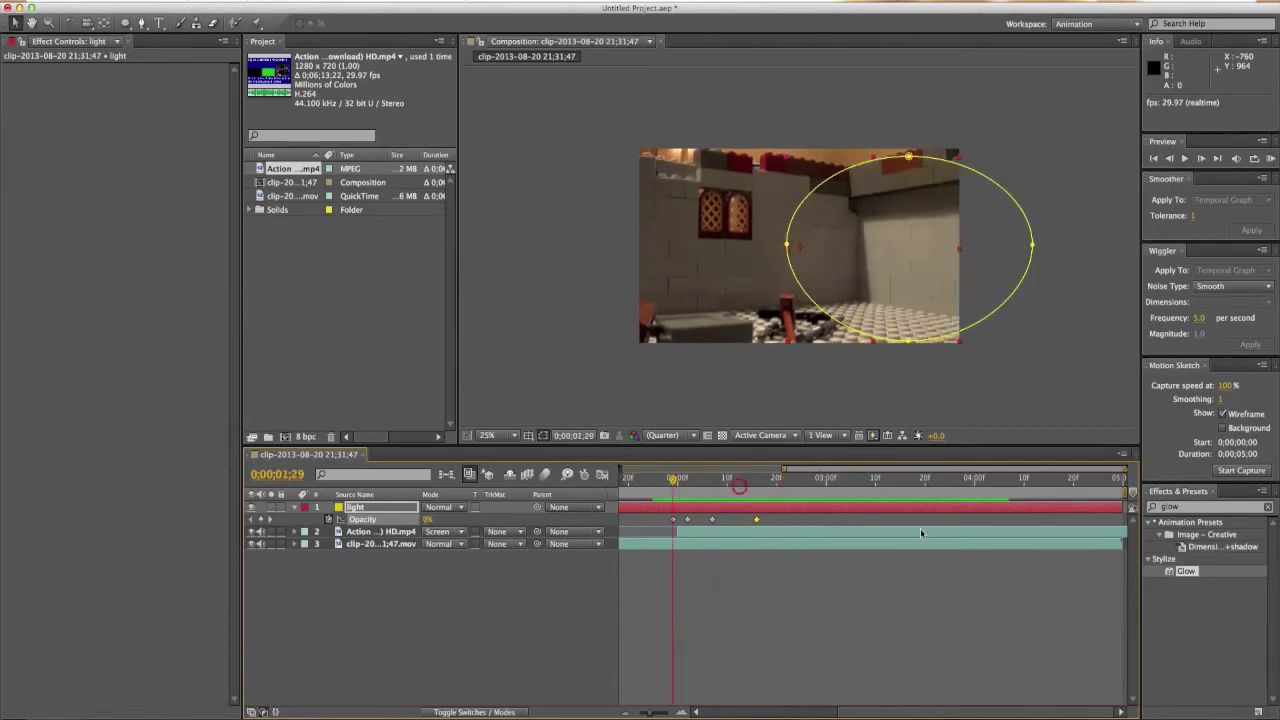
# Step: Replace the effects search with "bulg" to find the Bulge effect
pyautogui.click(1200, 511)
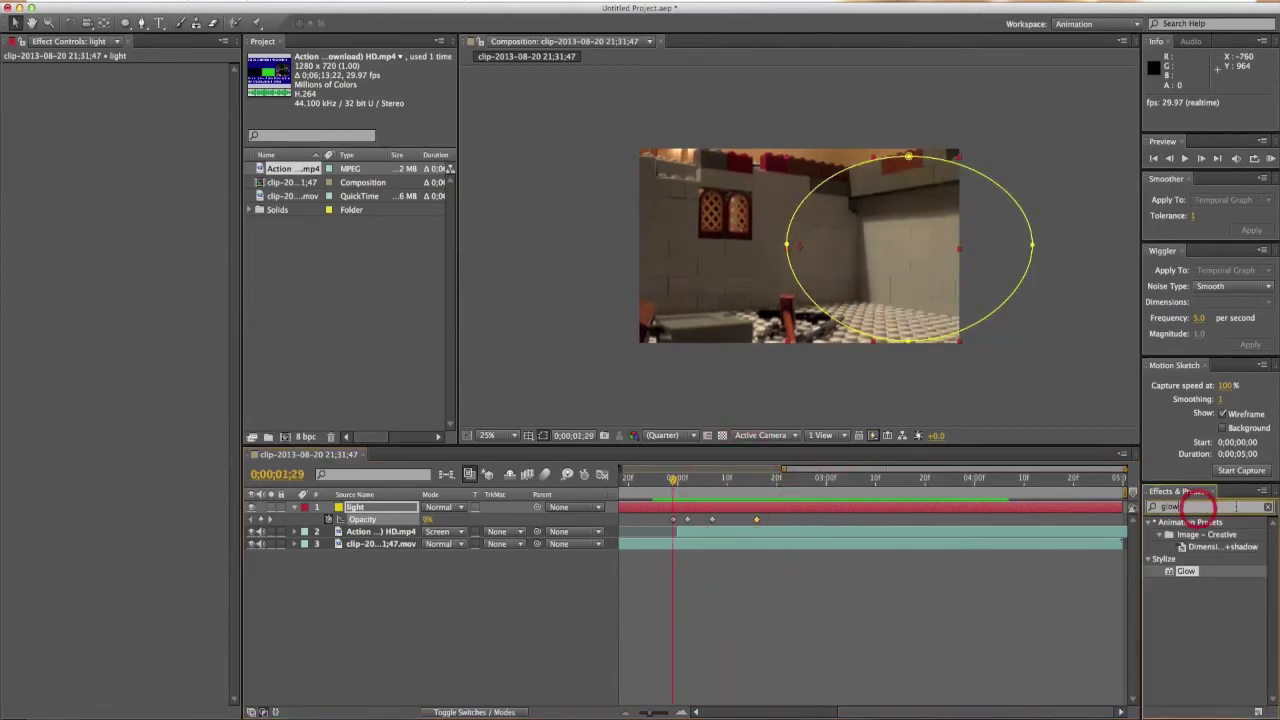
pyautogui.click(1268, 508)
pyautogui.write('bulg')
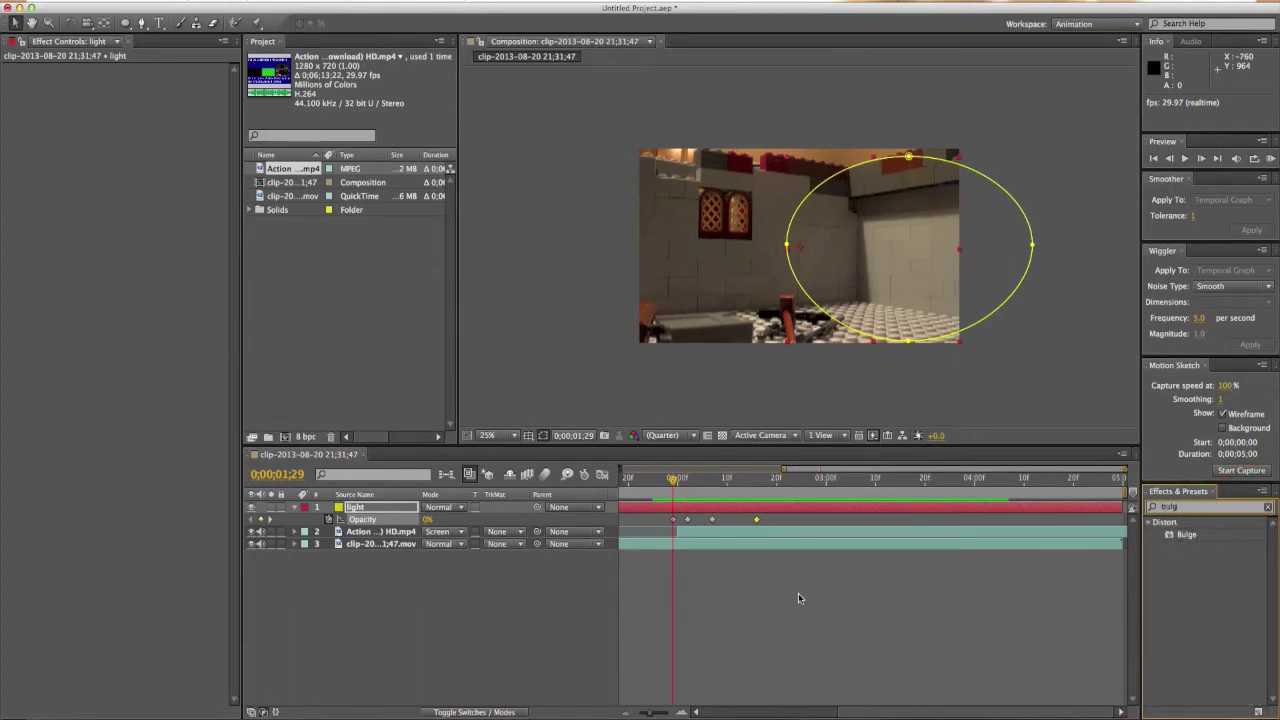
# Step: Trim the start of the light layer to 0;00;02;00, matching the start of the explosion clip
pyautogui.click(713, 508)
pyautogui.press('t')
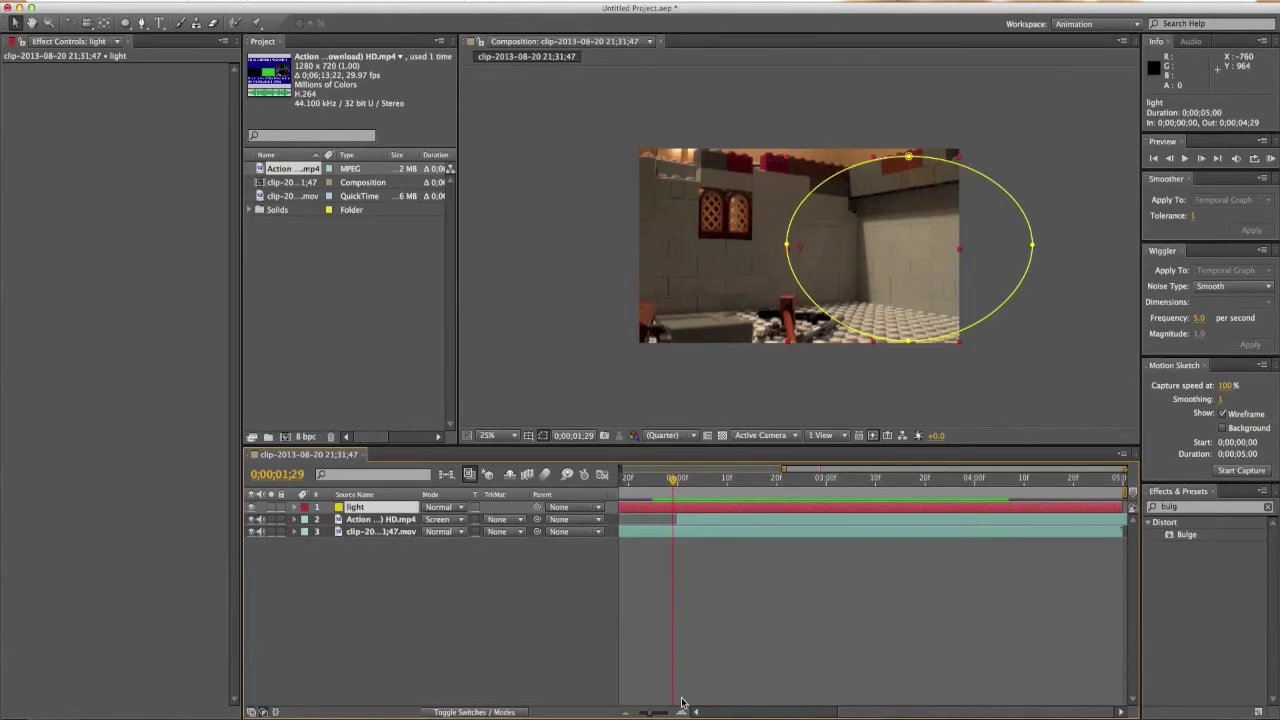
pyautogui.moveTo(816, 711); pyautogui.dragTo(680, 711)
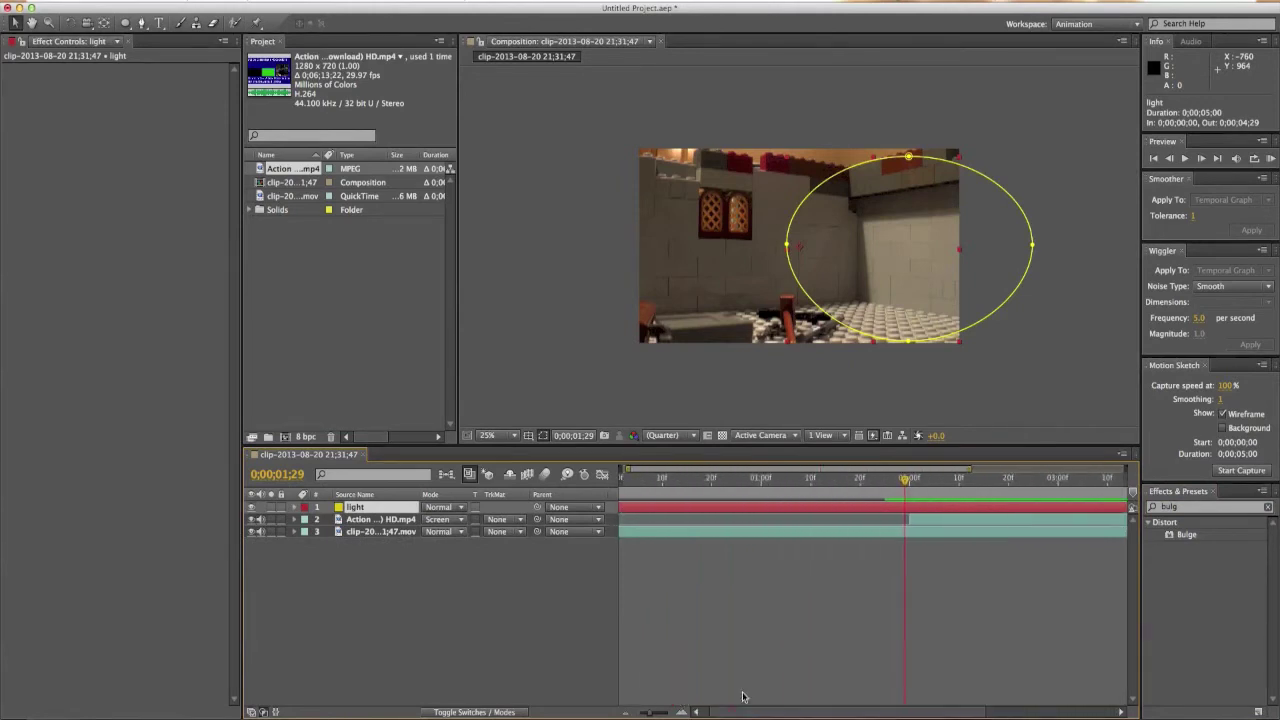
pyautogui.click(683, 713)
pyautogui.click(893, 480)
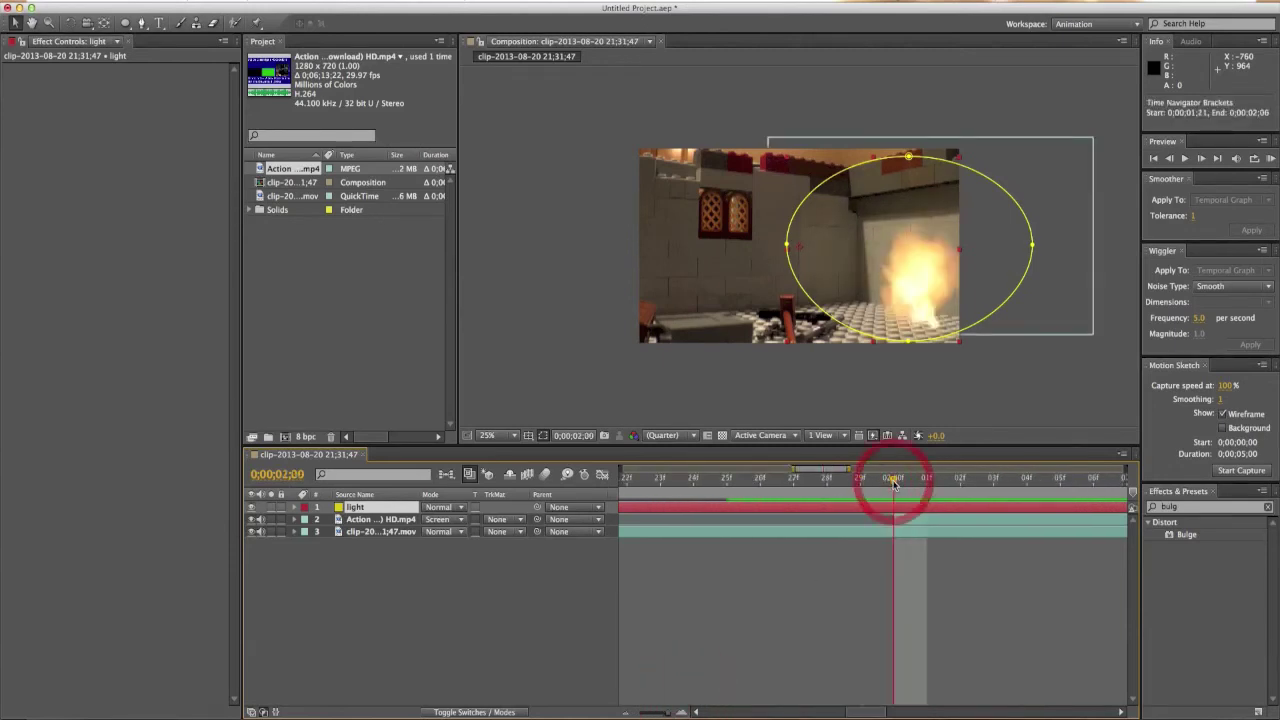
pyautogui.click(824, 508)
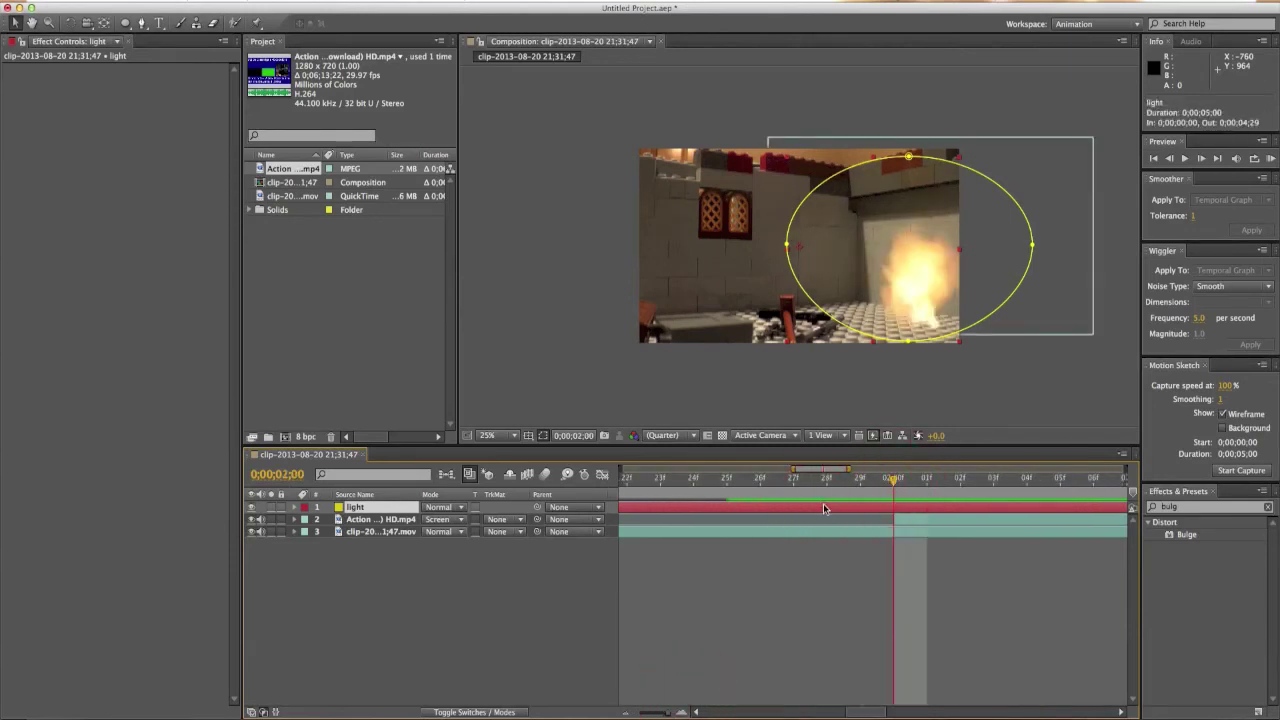
pyautogui.hotkey('alt', '[')
pyautogui.click(627, 712)
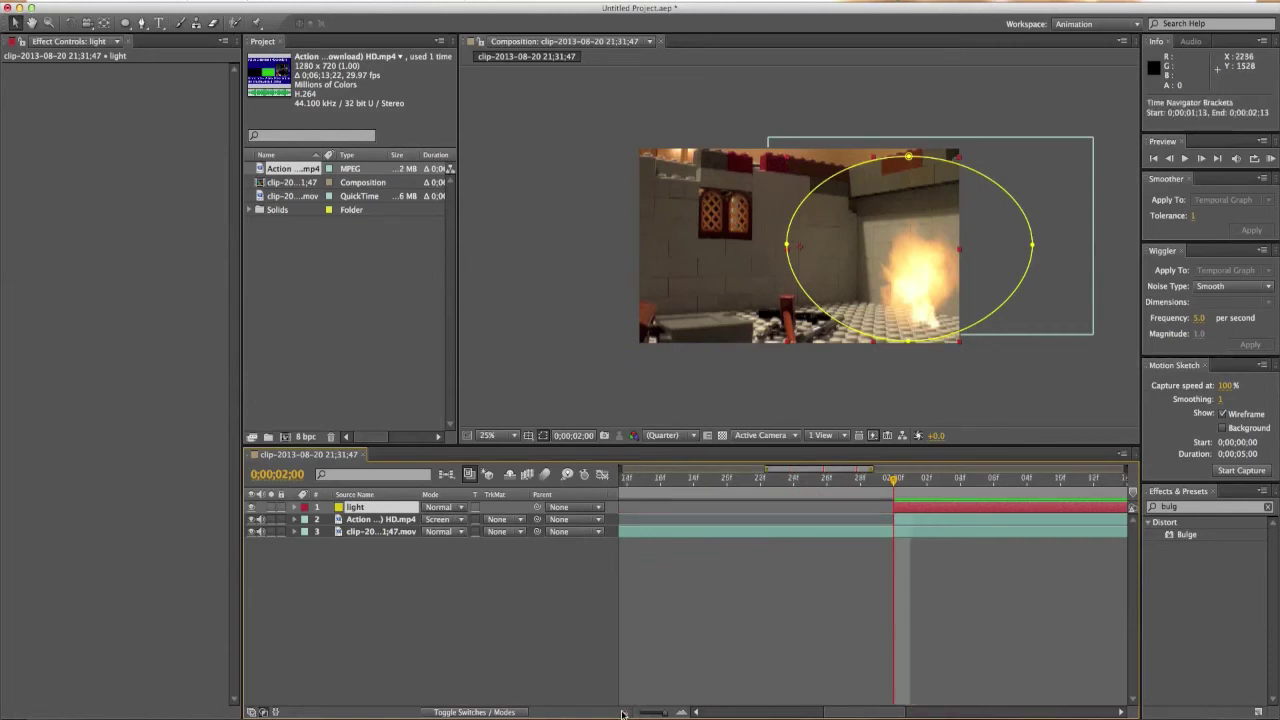
pyautogui.click(627, 712)
pyautogui.click(627, 712)
pyautogui.click(627, 712)
pyautogui.click(625, 712)
pyautogui.click(845, 533)
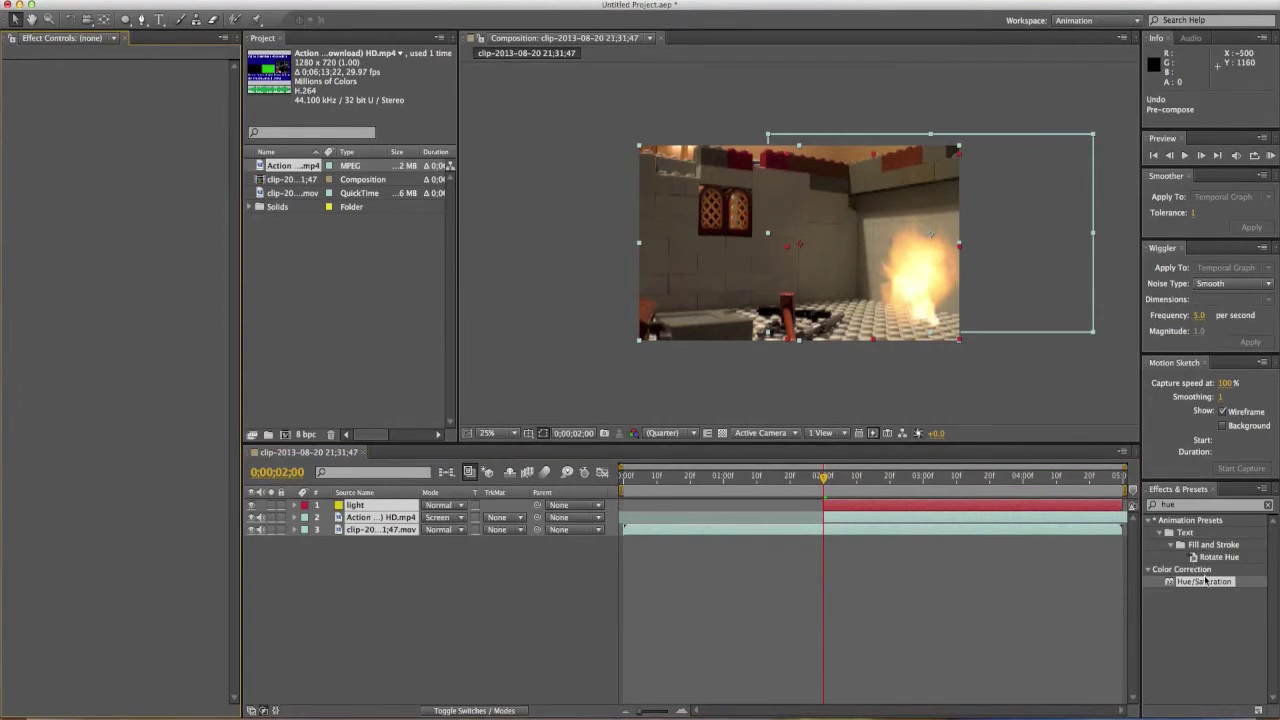
# Step: Apply Hue/Saturation to the explosion clip, with Master Saturation at -13 and Master Lightness at -5
pyautogui.moveTo(1205, 580); pyautogui.dragTo(875, 516)
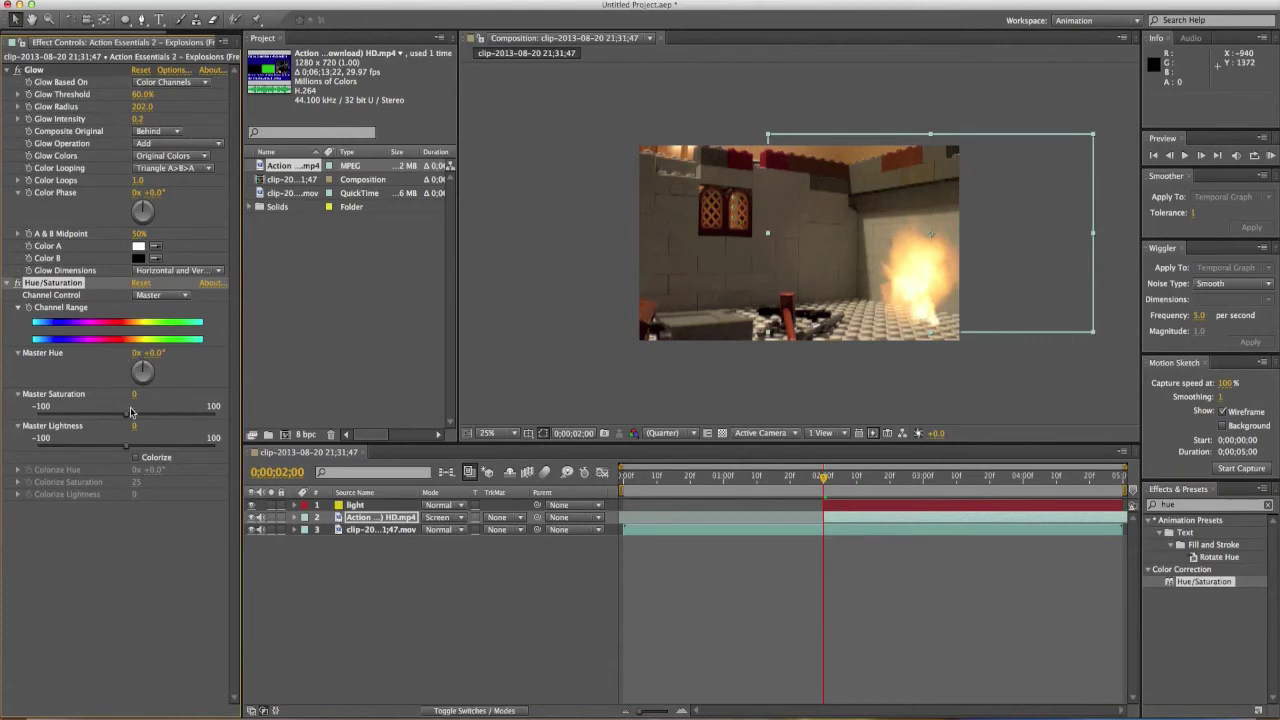
pyautogui.moveTo(127, 419); pyautogui.dragTo(111, 420)
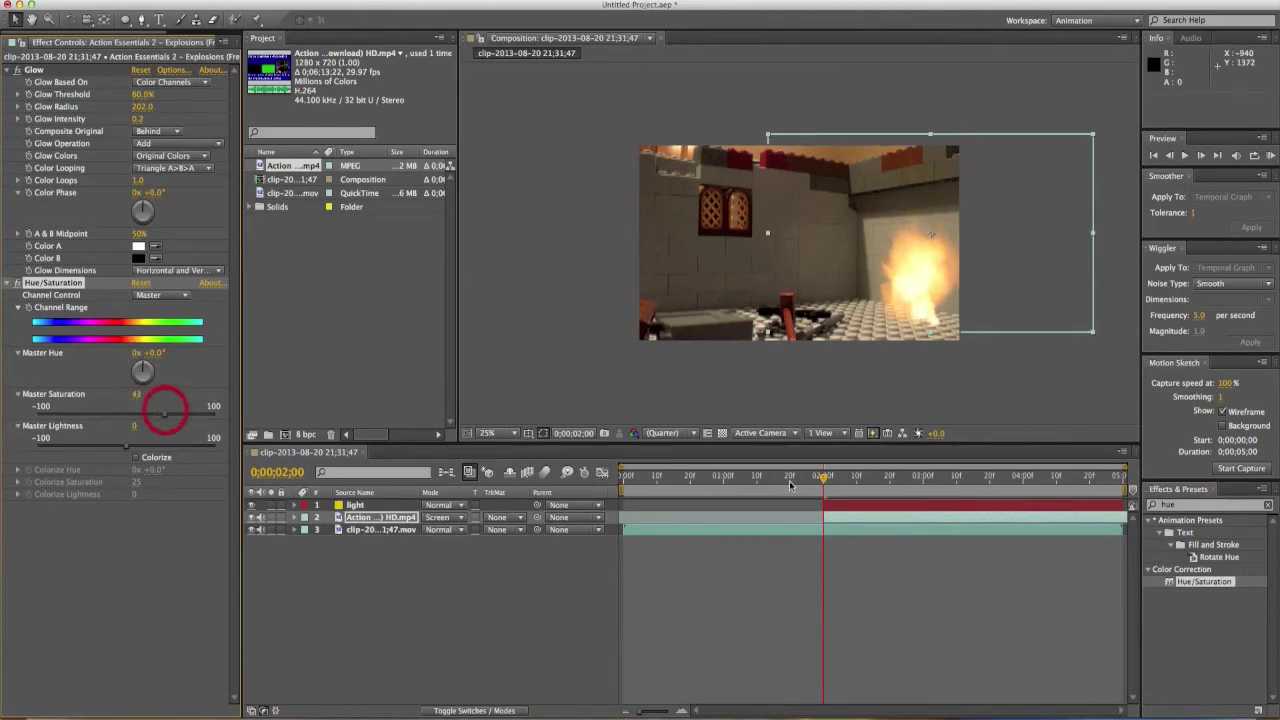
pyautogui.moveTo(825, 479); pyautogui.dragTo(881, 480)
pyautogui.moveTo(166, 420); pyautogui.dragTo(104, 425)
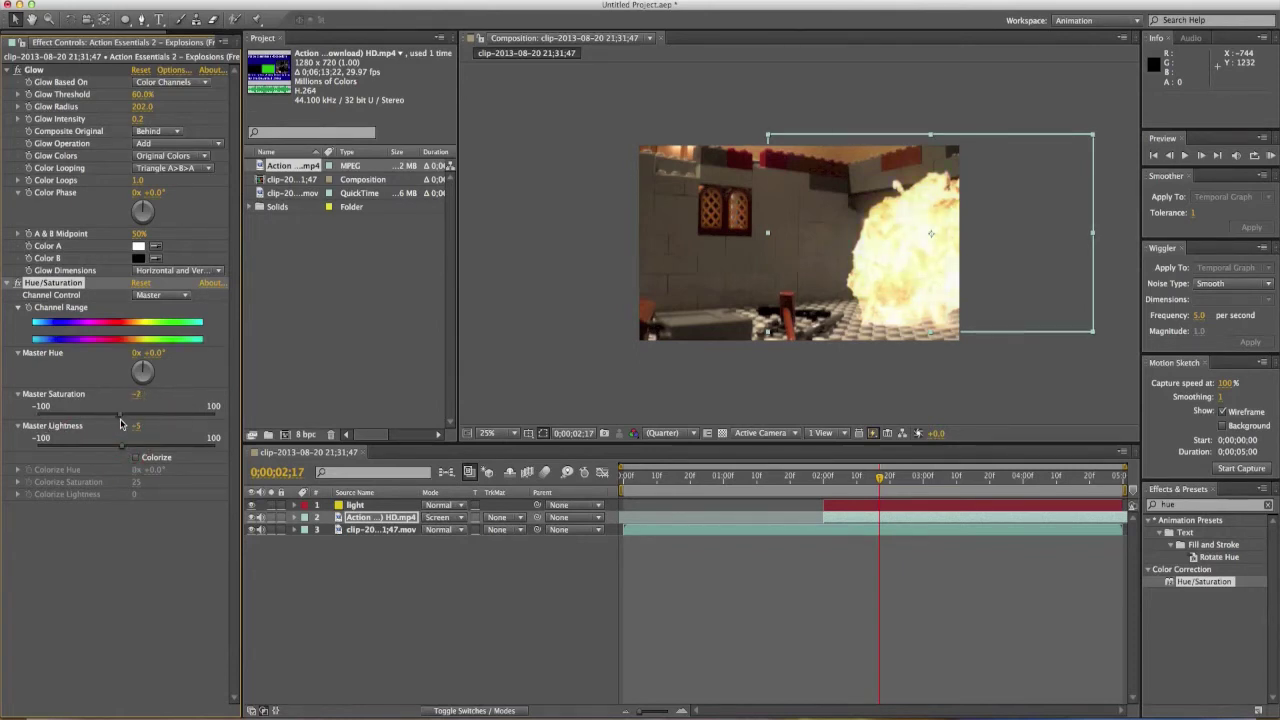
pyautogui.moveTo(115, 421); pyautogui.dragTo(113, 421)
# Step: Play back the explosion from just before 0;00;02;00 to review its color and the surrounding light
pyautogui.moveTo(878, 480); pyautogui.dragTo(820, 487)
pyautogui.press('space')
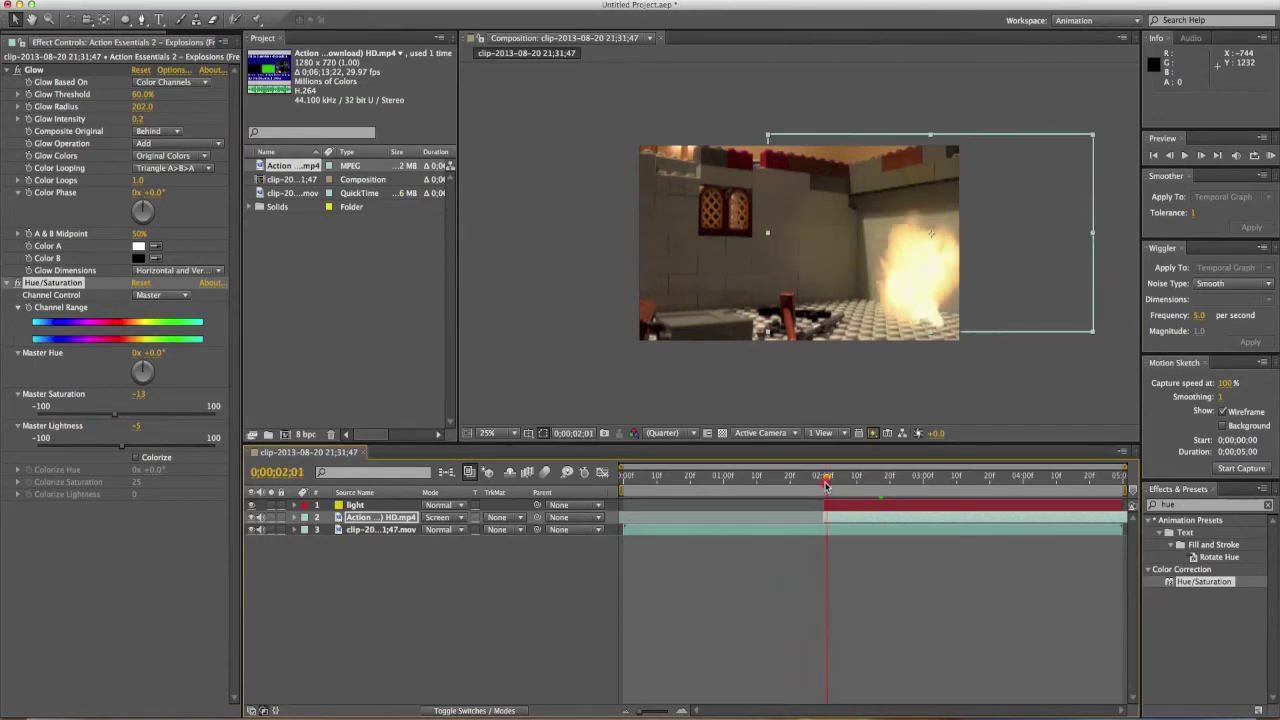
pyautogui.click(857, 581)
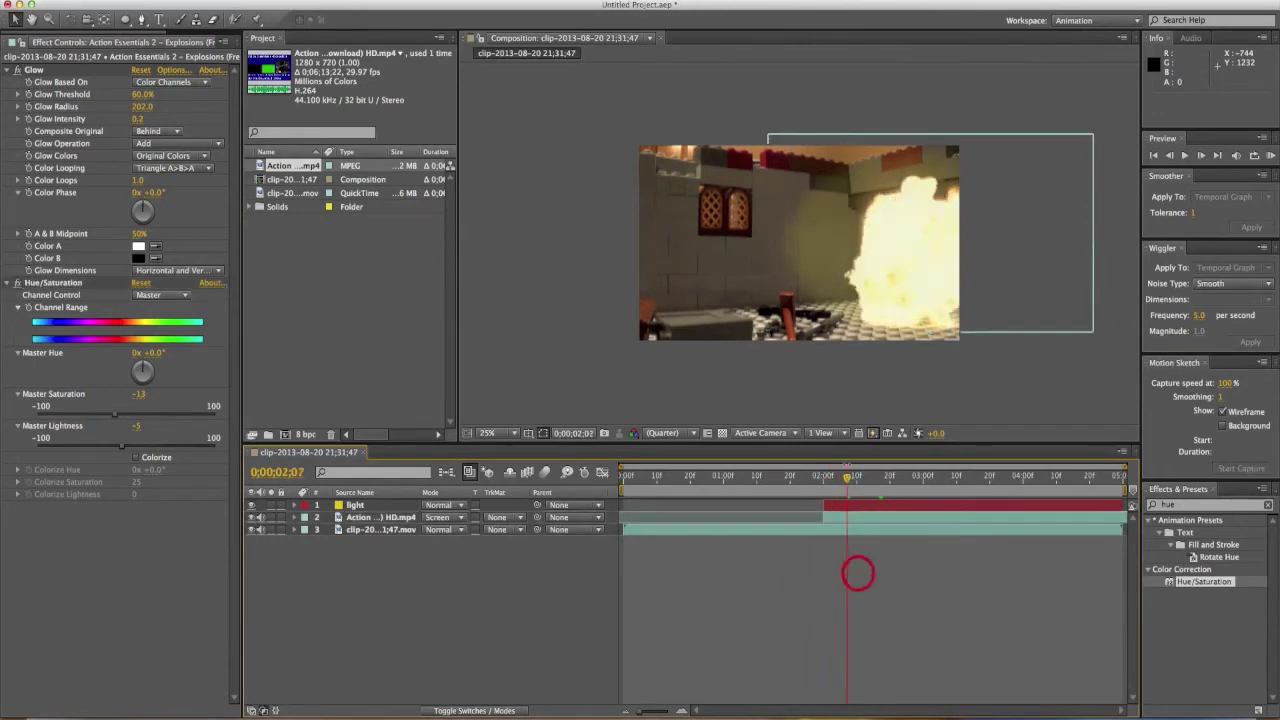
pyautogui.click(813, 479)
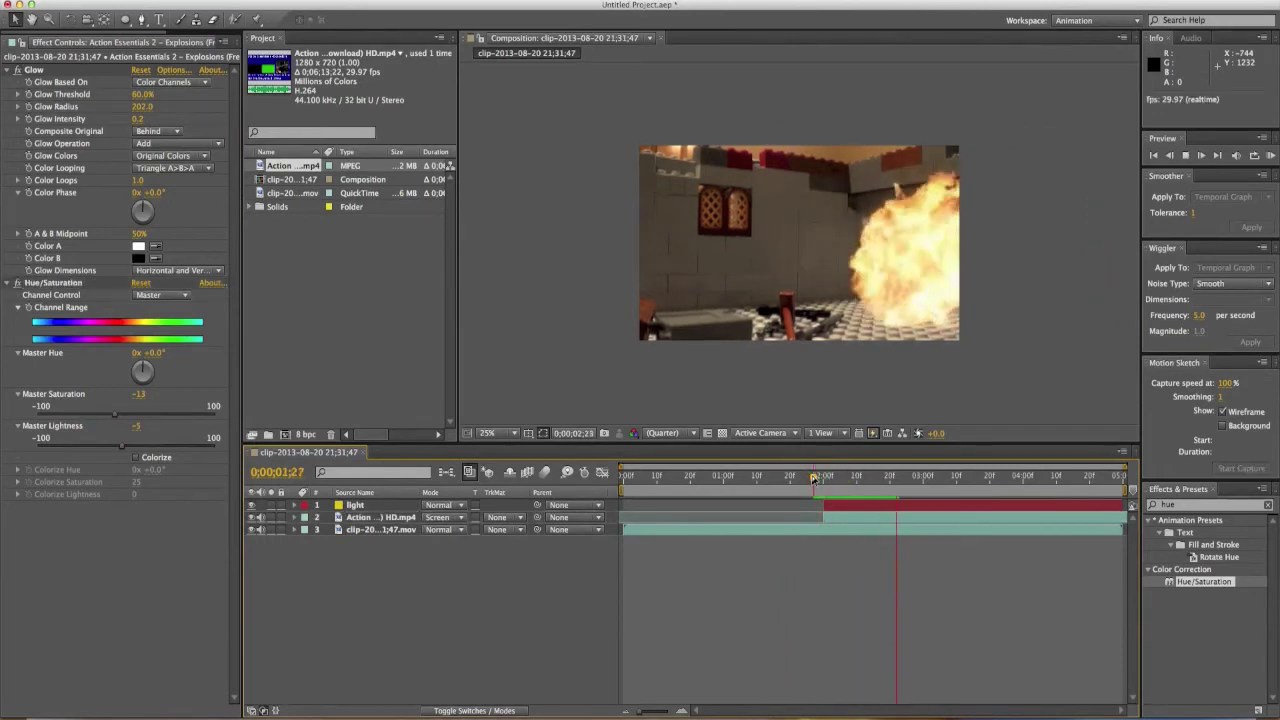
pyautogui.click(809, 478)
pyautogui.press('space')
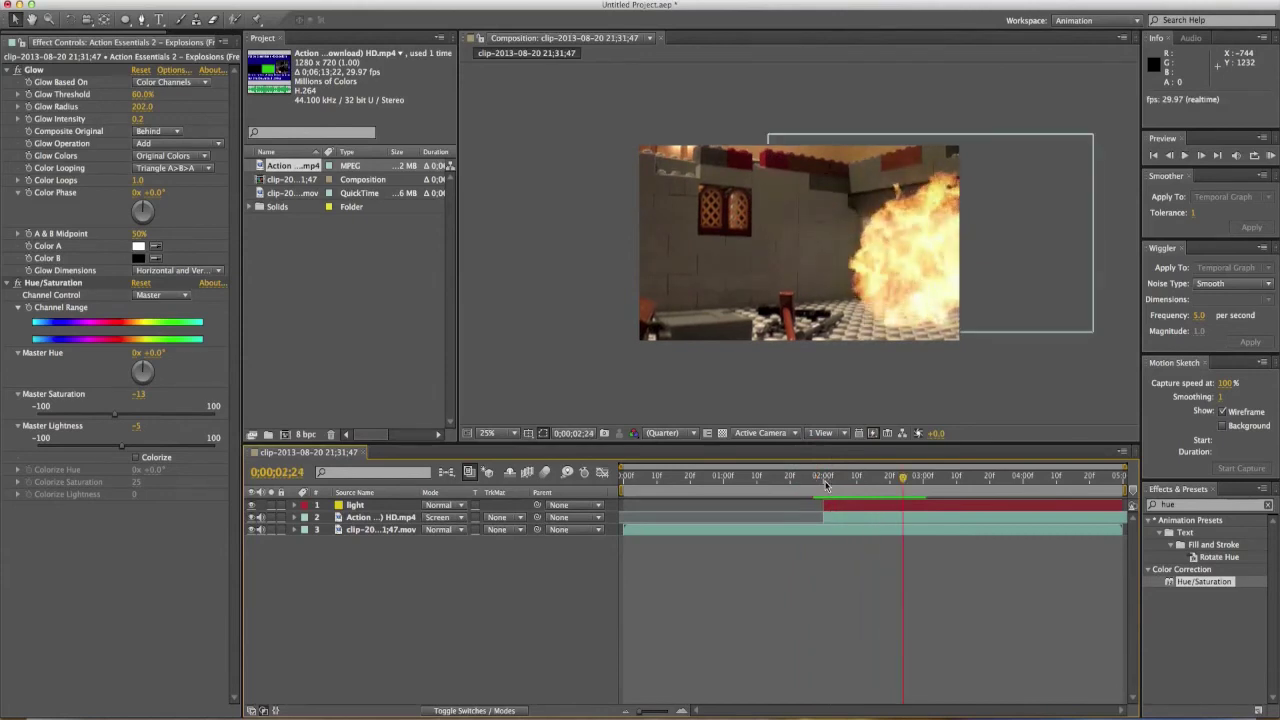
# Step: Increase the light layer's mask feather to 815 pixels and preview the result from 0;00;01;23
pyautogui.click(858, 508)
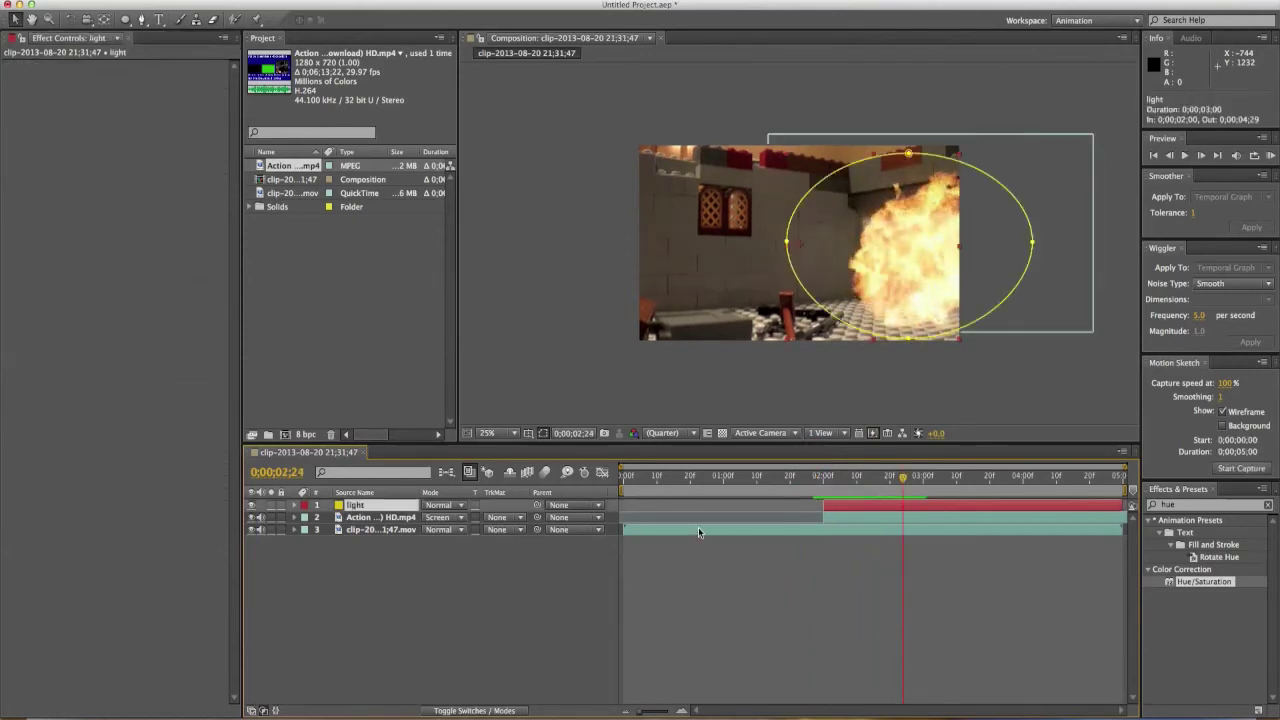
pyautogui.press('f')
pyautogui.moveTo(469, 530); pyautogui.dragTo(490, 531)
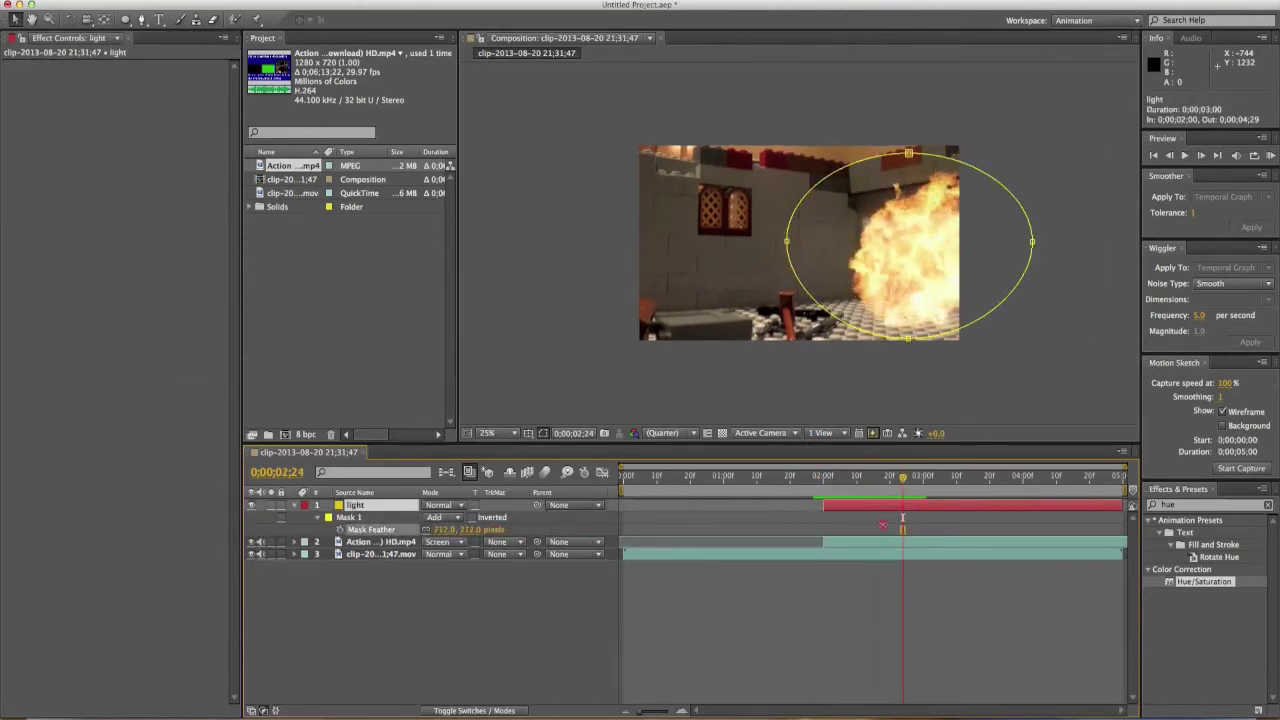
pyautogui.moveTo(809, 478)
pyautogui.mouseDown()
pyautogui.moveTo(857, 480)
pyautogui.moveTo(800, 482)
pyautogui.mouseUp()
pyautogui.press('space')
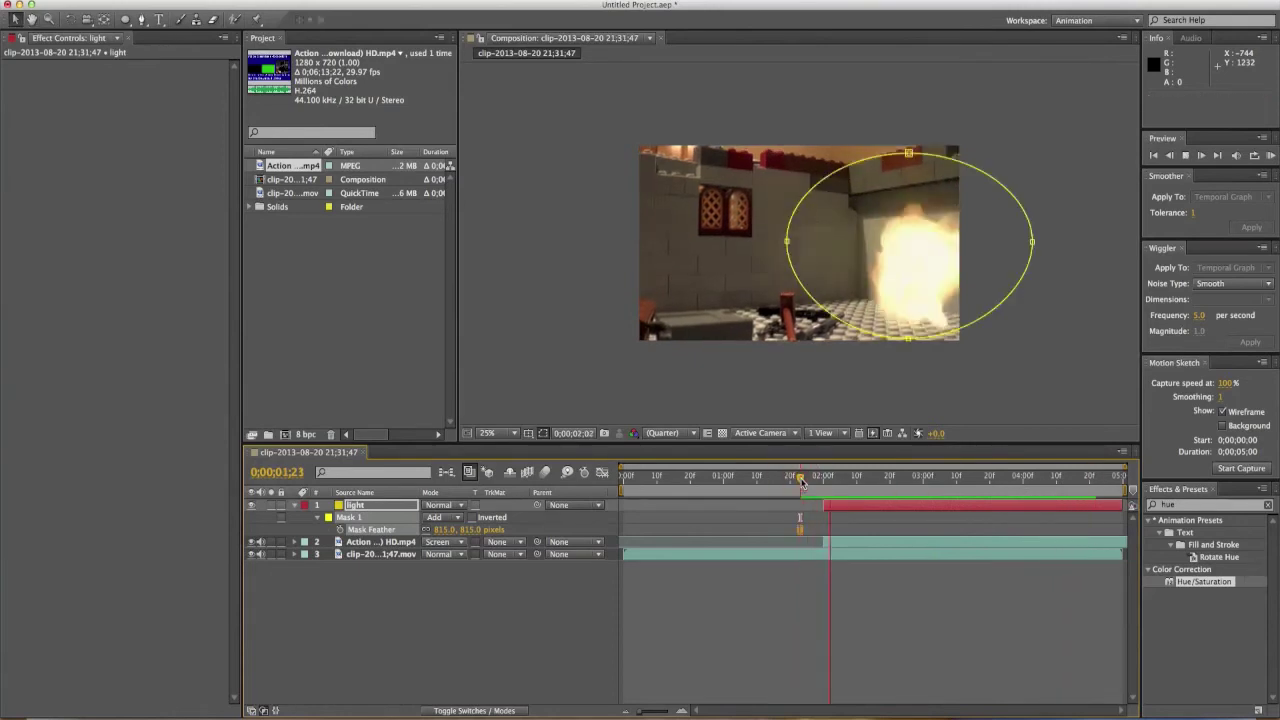
pyautogui.press('space')
pyautogui.click(836, 483)
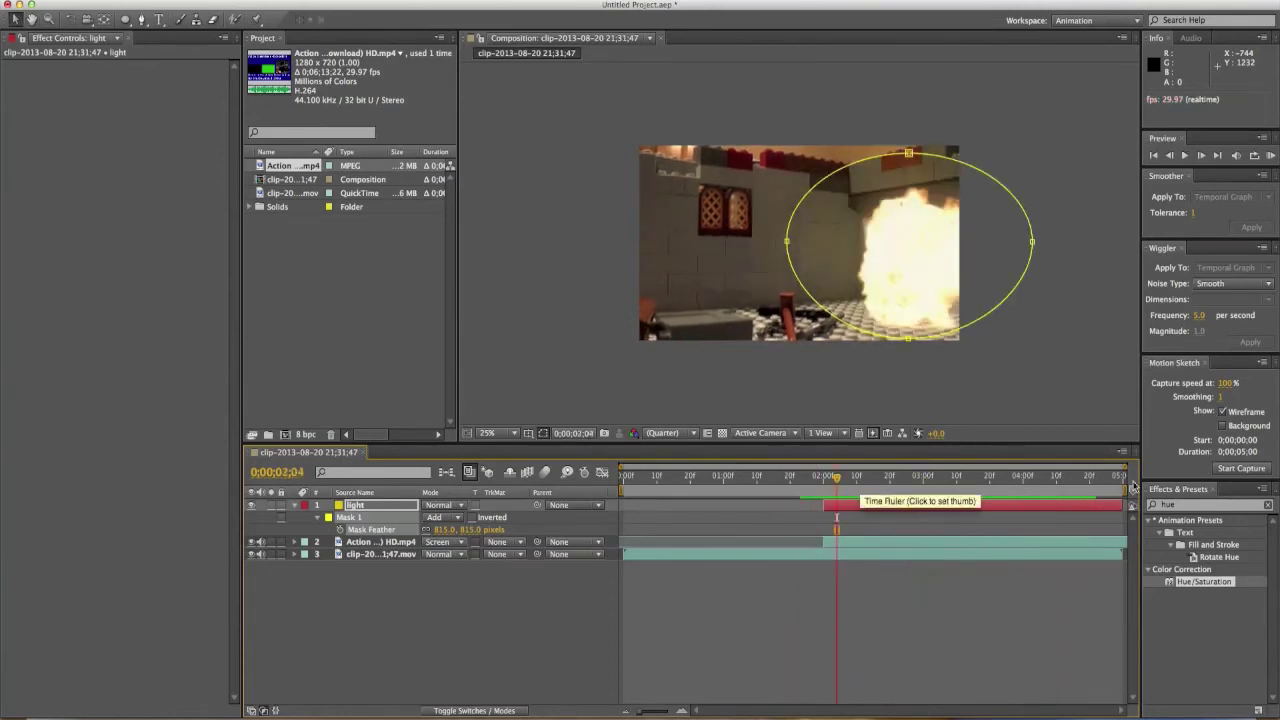
pyautogui.click(1180, 505)
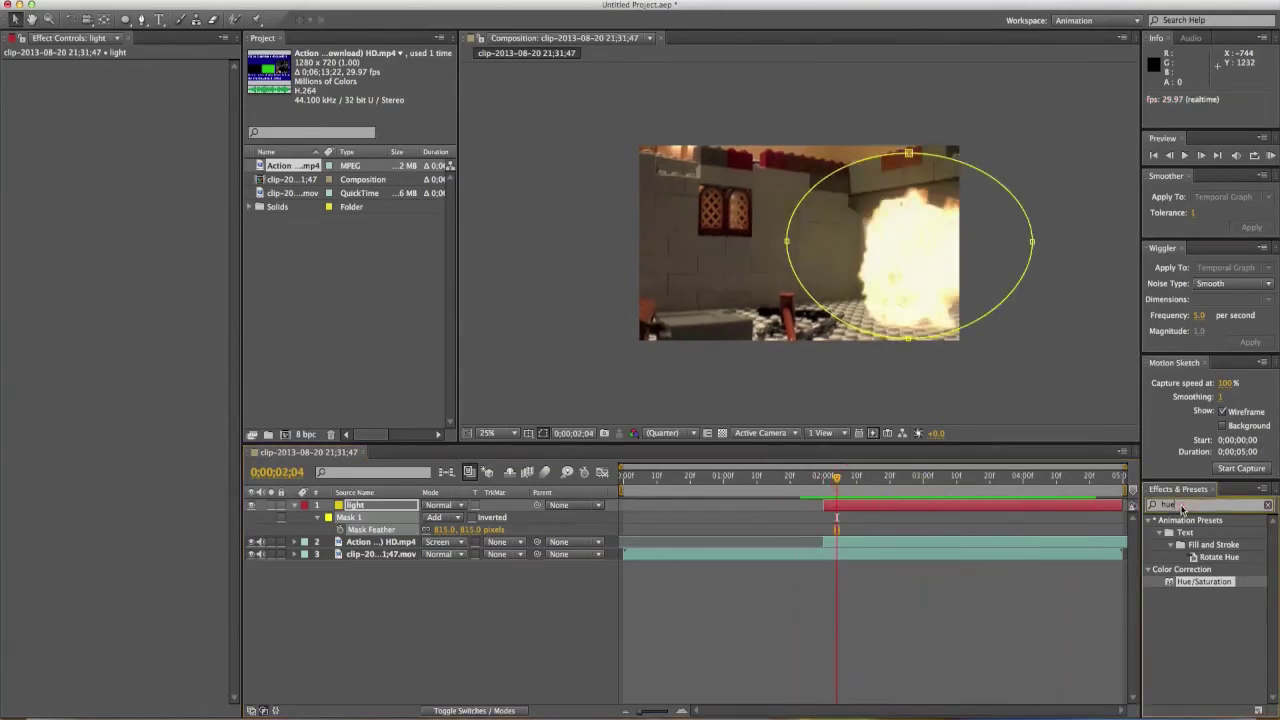
pyautogui.click(1267, 507)
pyautogui.write('bulge')
pyautogui.moveTo(1180, 536)
pyautogui.mouseDown()
pyautogui.moveTo(927, 509)
pyautogui.moveTo(1180, 519)
pyautogui.moveTo(1197, 538)
pyautogui.mouseUp()
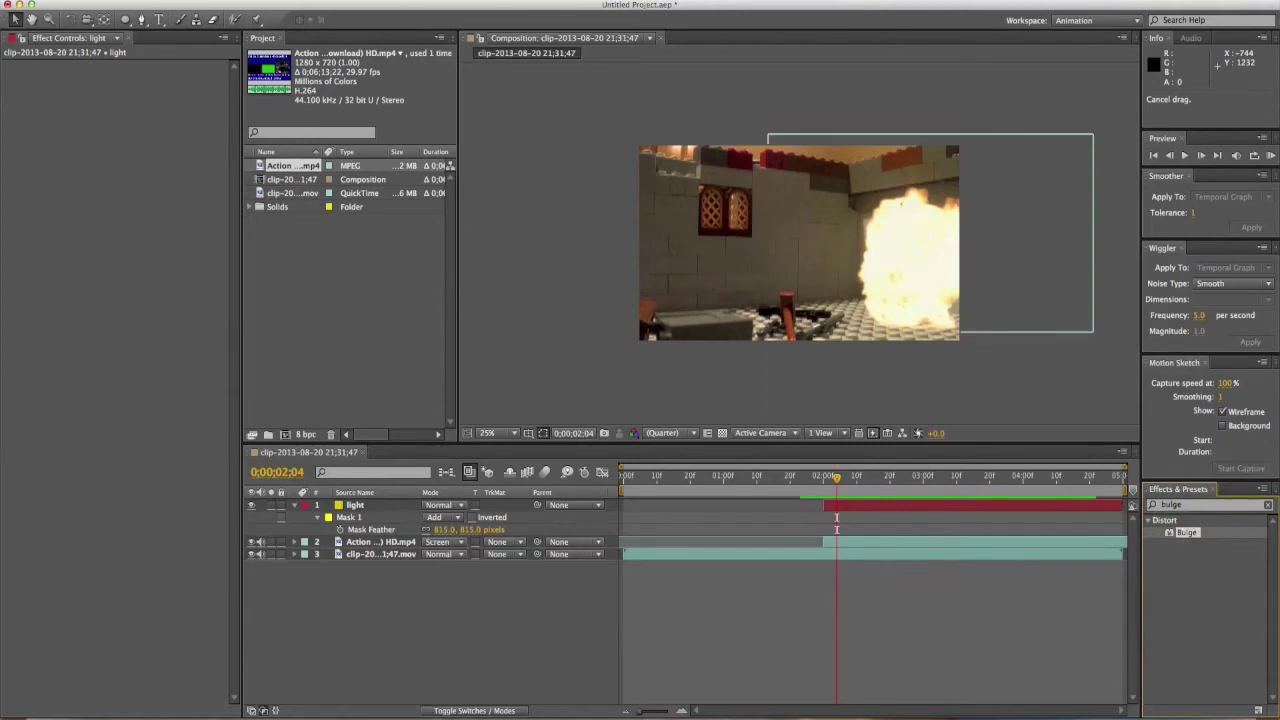
pyautogui.click(192, 0)
pyautogui.click(305, 500)
# Step: Pre-compose the light, explosion and Lego scene layers together into Pre-comp 1
pyautogui.click(855, 506)
pyautogui.keyDown('shift'); pyautogui.click(831, 552); pyautogui.keyUp('shift')
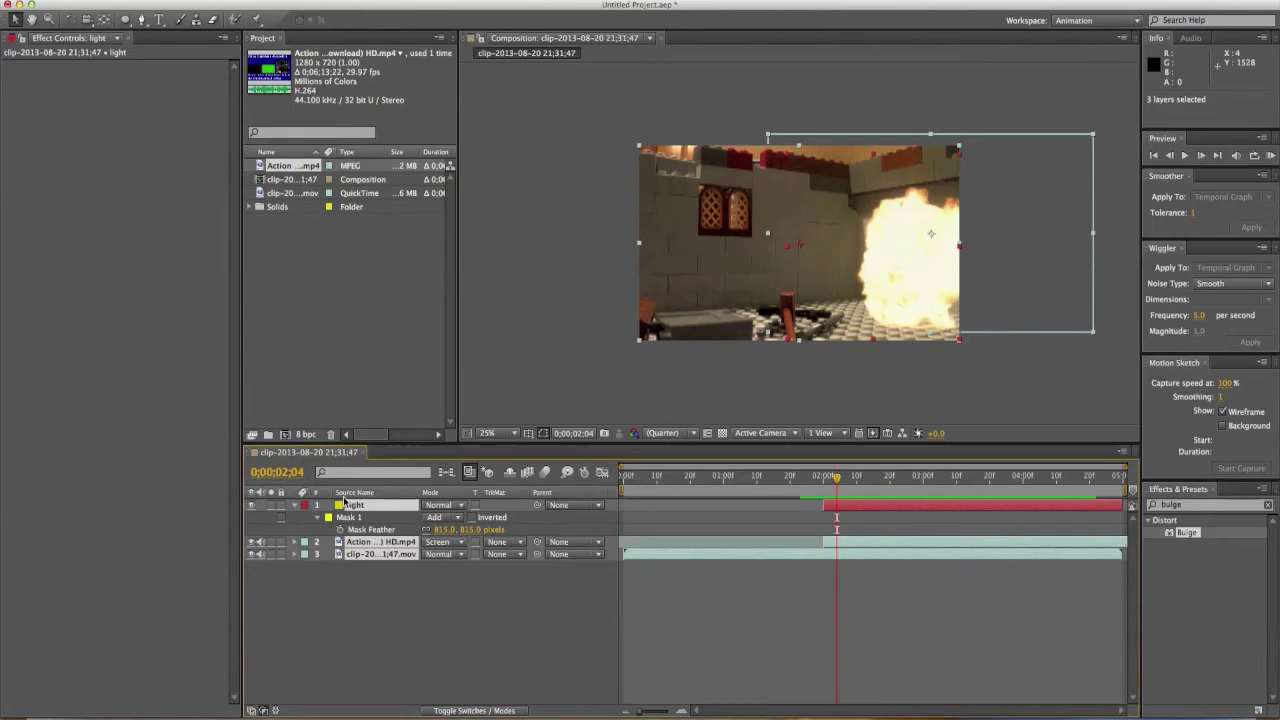
pyautogui.press('m')
pyautogui.press('m')
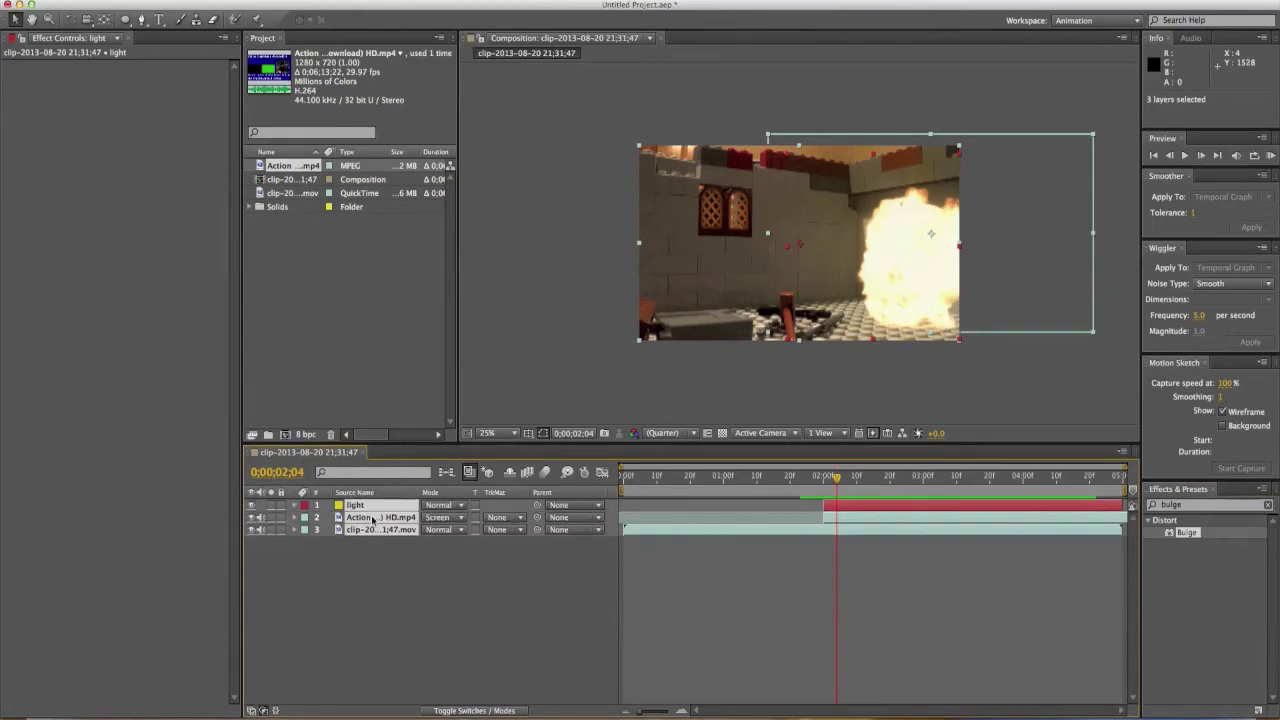
pyautogui.click(260, 0)
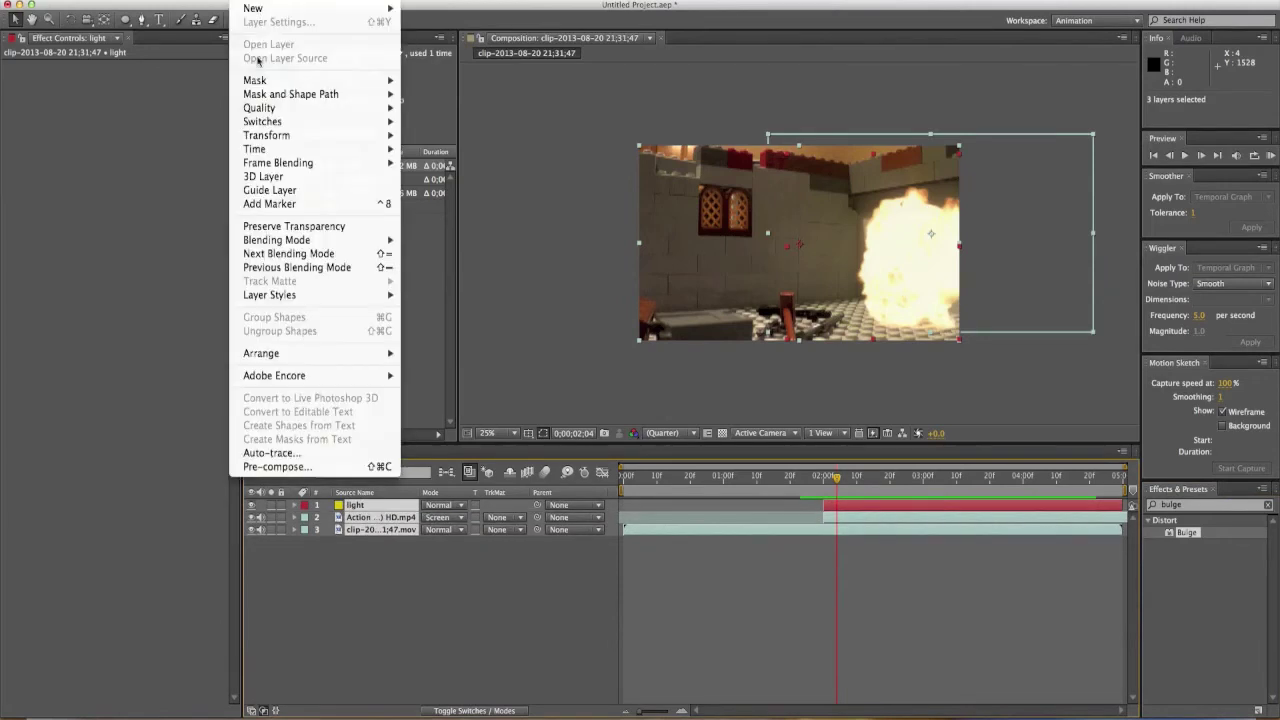
pyautogui.click(300, 451)
pyautogui.click(677, 478)
pyautogui.click(258, 0)
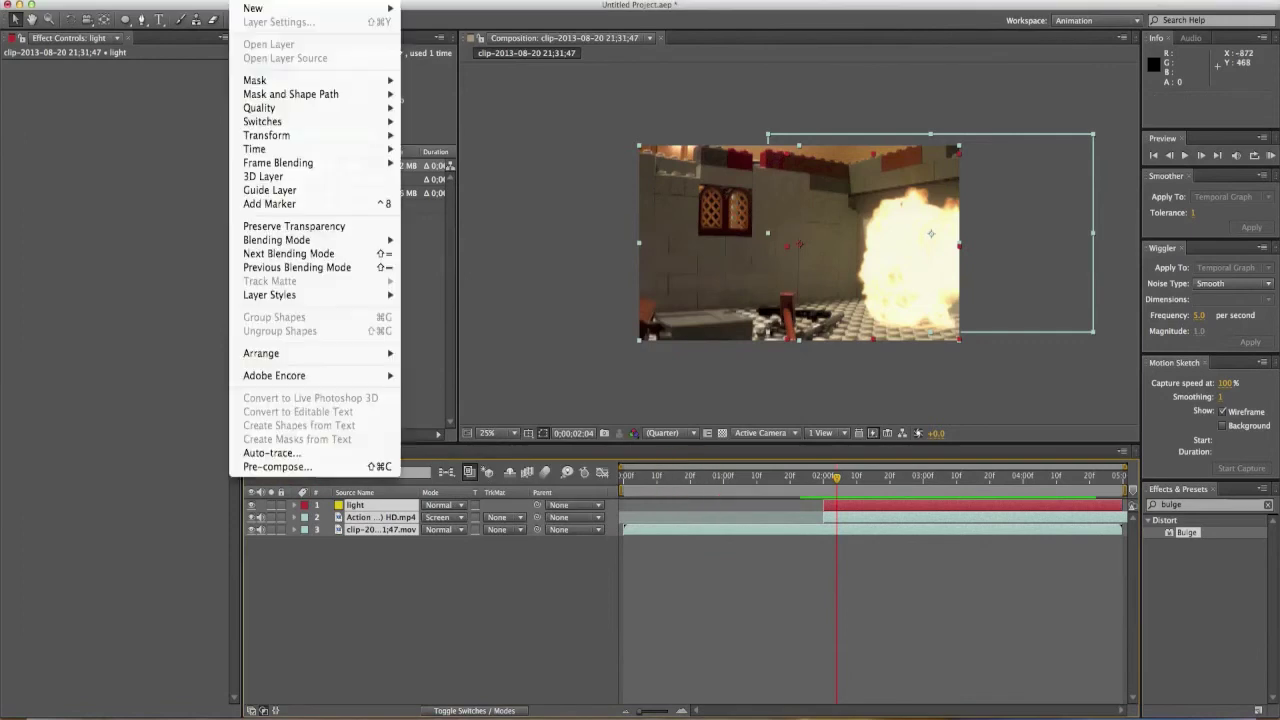
pyautogui.click(308, 467)
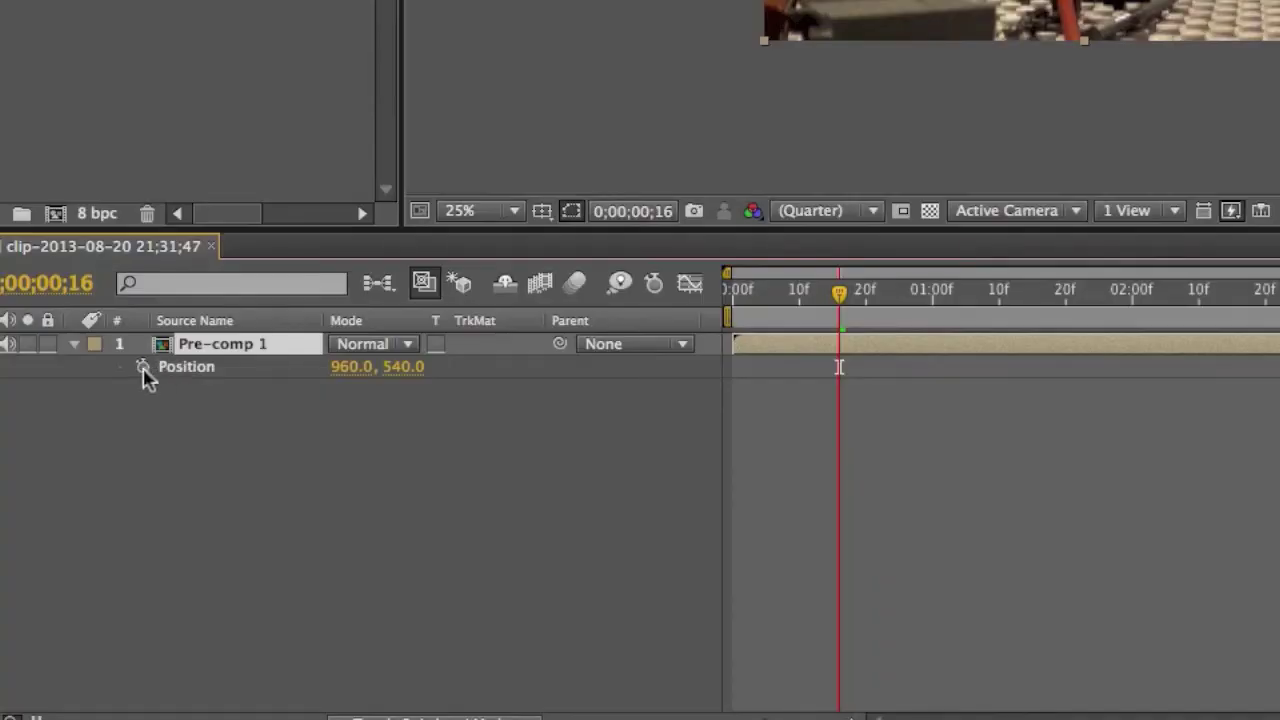
# Step: Add the expression wiggle(18,effect("Slider Control")("Slider")); to the Position of Pre-comp 1, linking its amount to the Slider Control effect
pyautogui.keyDown('alt'); pyautogui.click(143, 367); pyautogui.keyUp('alt')
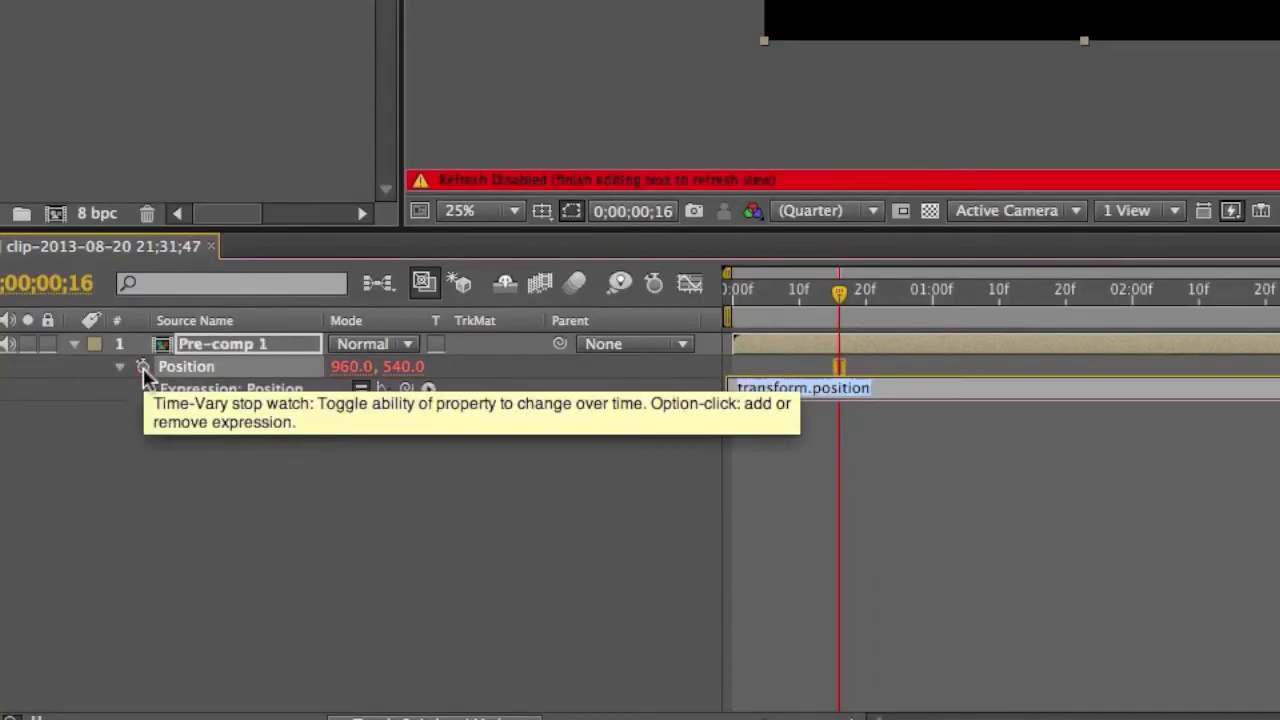
pyautogui.write('wiggle(18,')
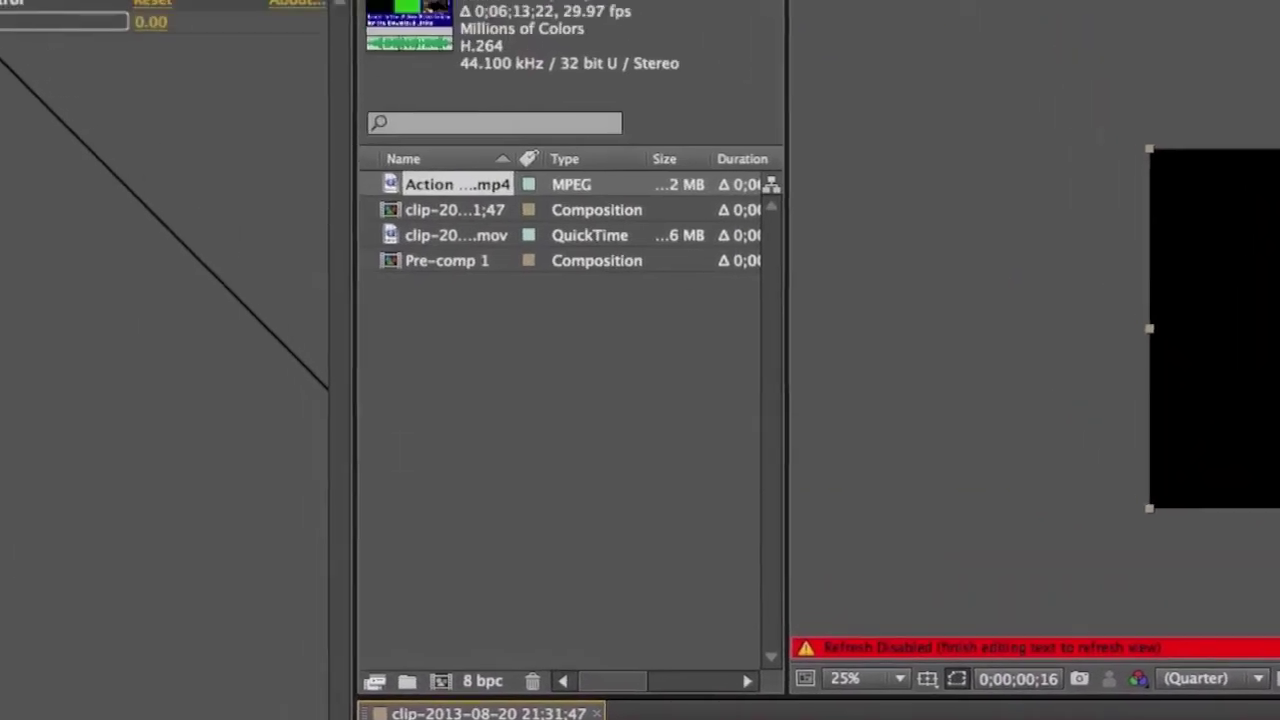
pyautogui.moveTo(0, 60)
pyautogui.mouseDown()
pyautogui.moveTo(77, 166)
pyautogui.moveTo(20, 73)
pyautogui.mouseUp()
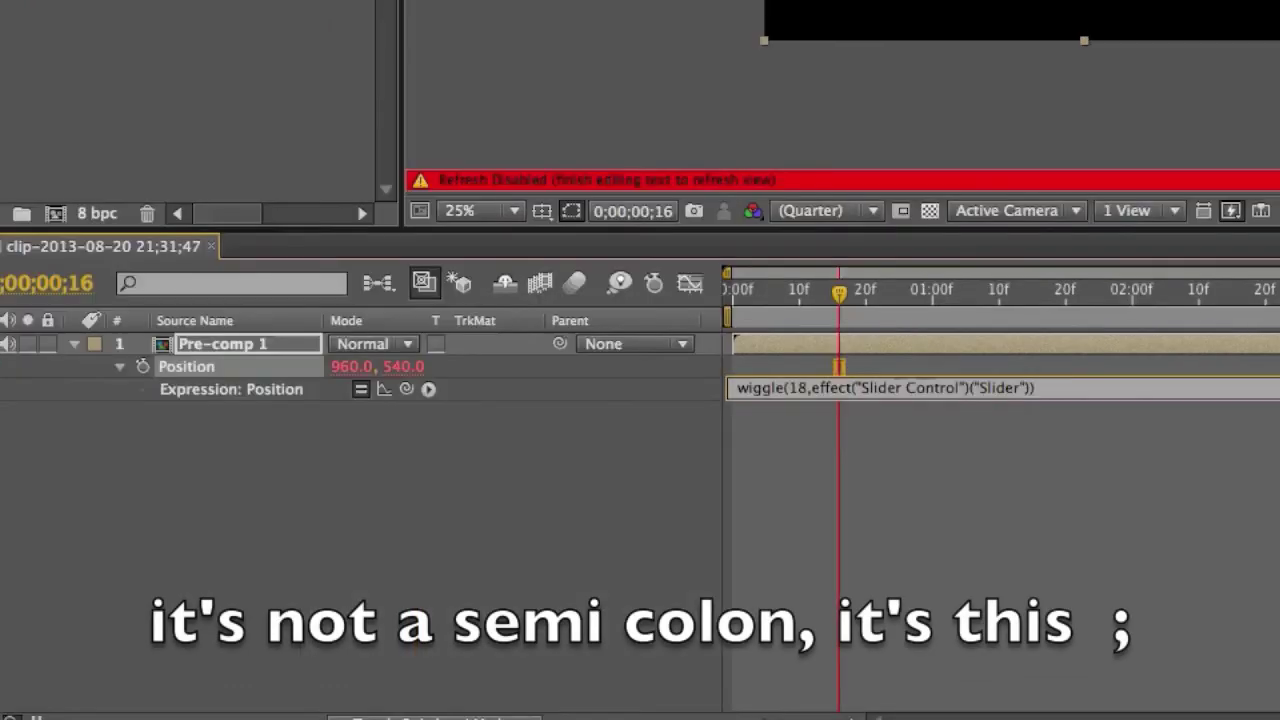
pyautogui.write(';')
pyautogui.click(906, 514)
# Step: Scrub through the start of the composition and reveal the Slider property under Pre-comp 1's Slider Control effect in the timeline
pyautogui.moveTo(839, 295); pyautogui.dragTo(782, 312)
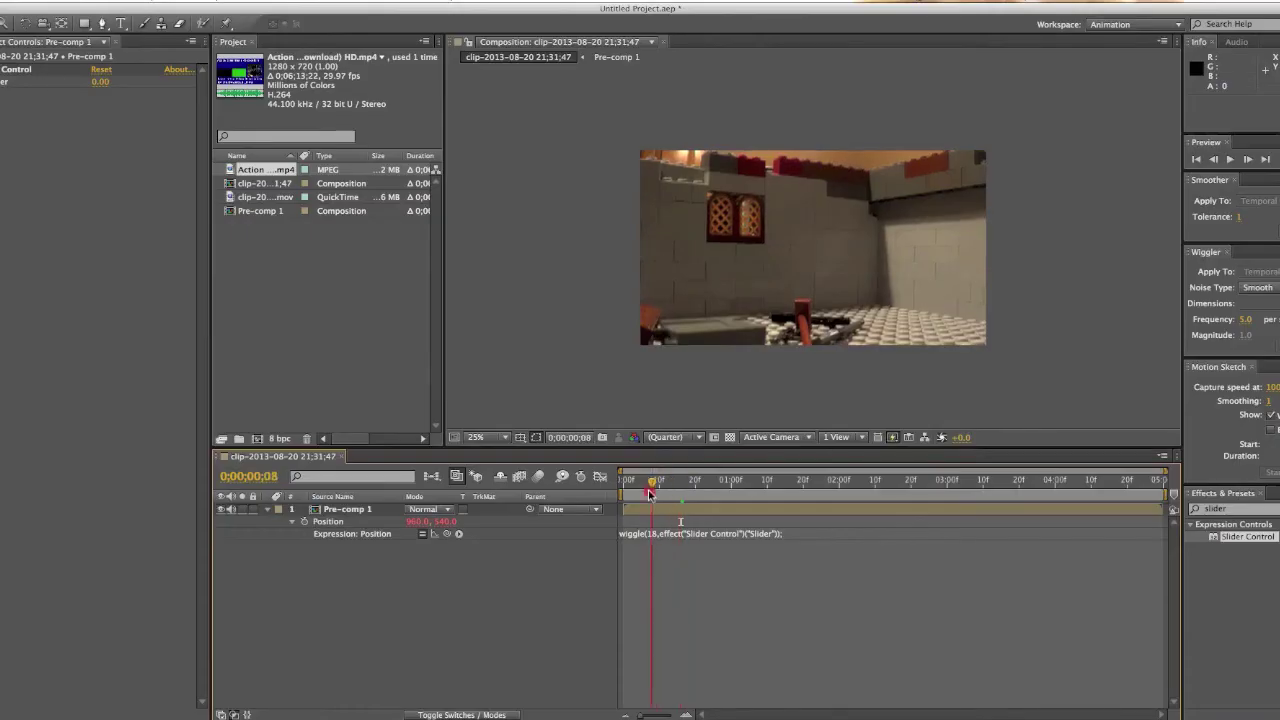
pyautogui.moveTo(650, 493); pyautogui.dragTo(771, 500)
pyautogui.click(417, 546)
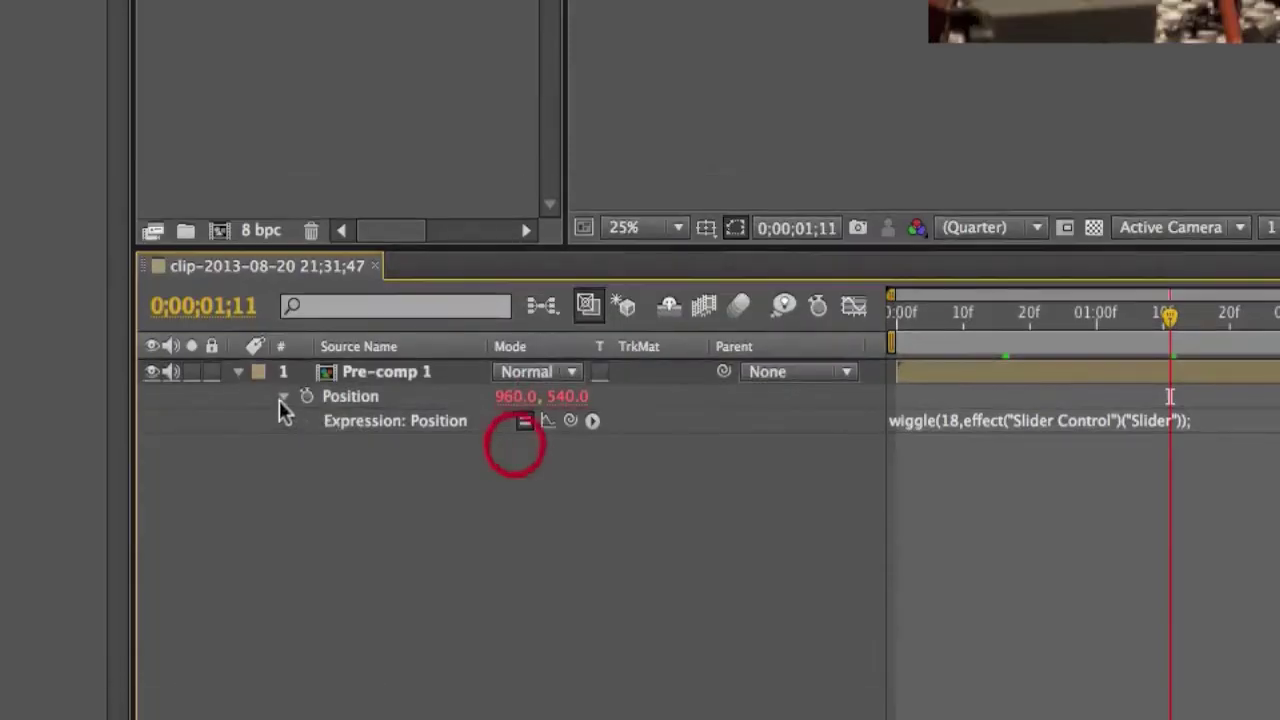
pyautogui.click(237, 371)
pyautogui.click(237, 371)
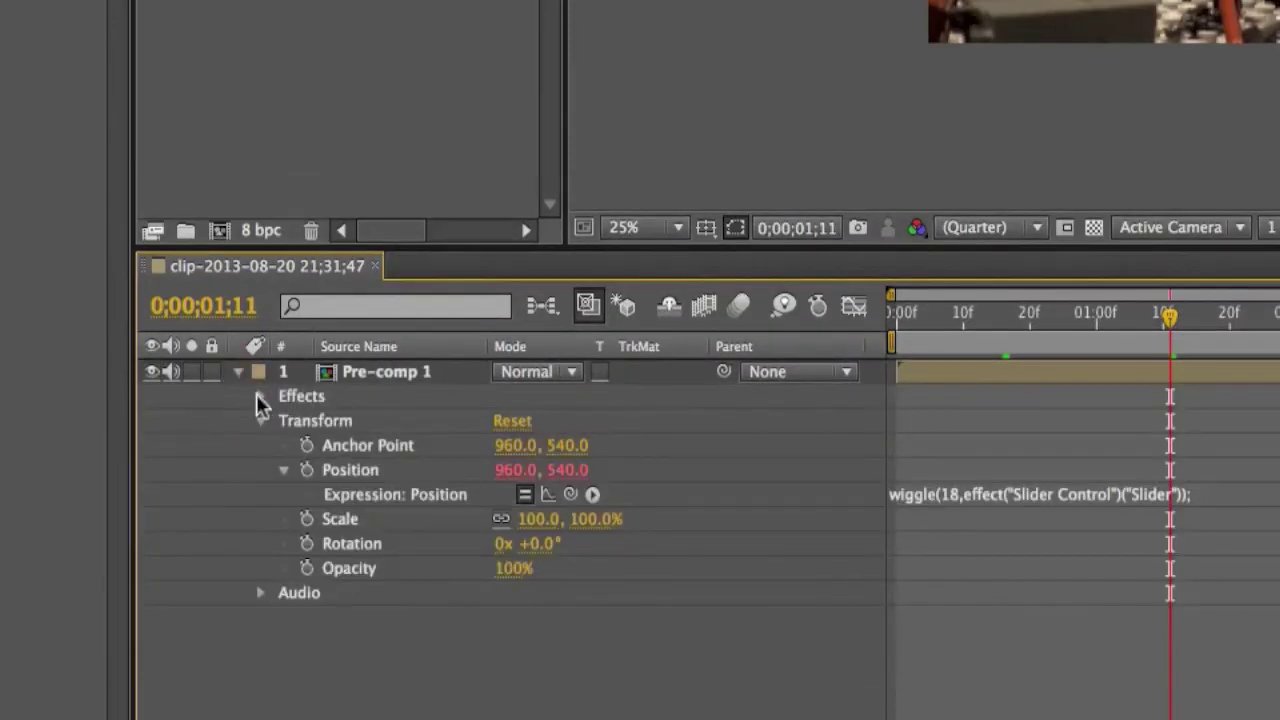
pyautogui.click(257, 395)
pyautogui.click(282, 420)
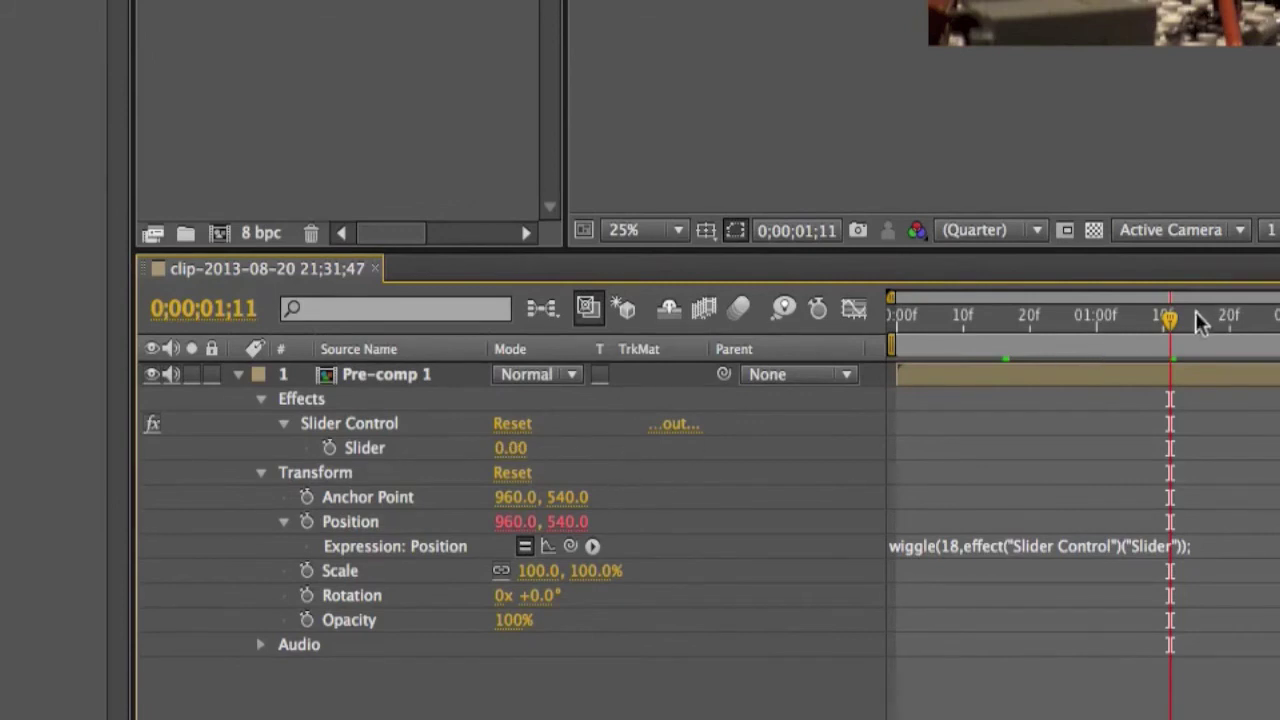
# Step: Set Slider to 50 at 0;00;01;12 and enable keyframing for it there
pyautogui.moveTo(1161, 322); pyautogui.dragTo(1138, 323)
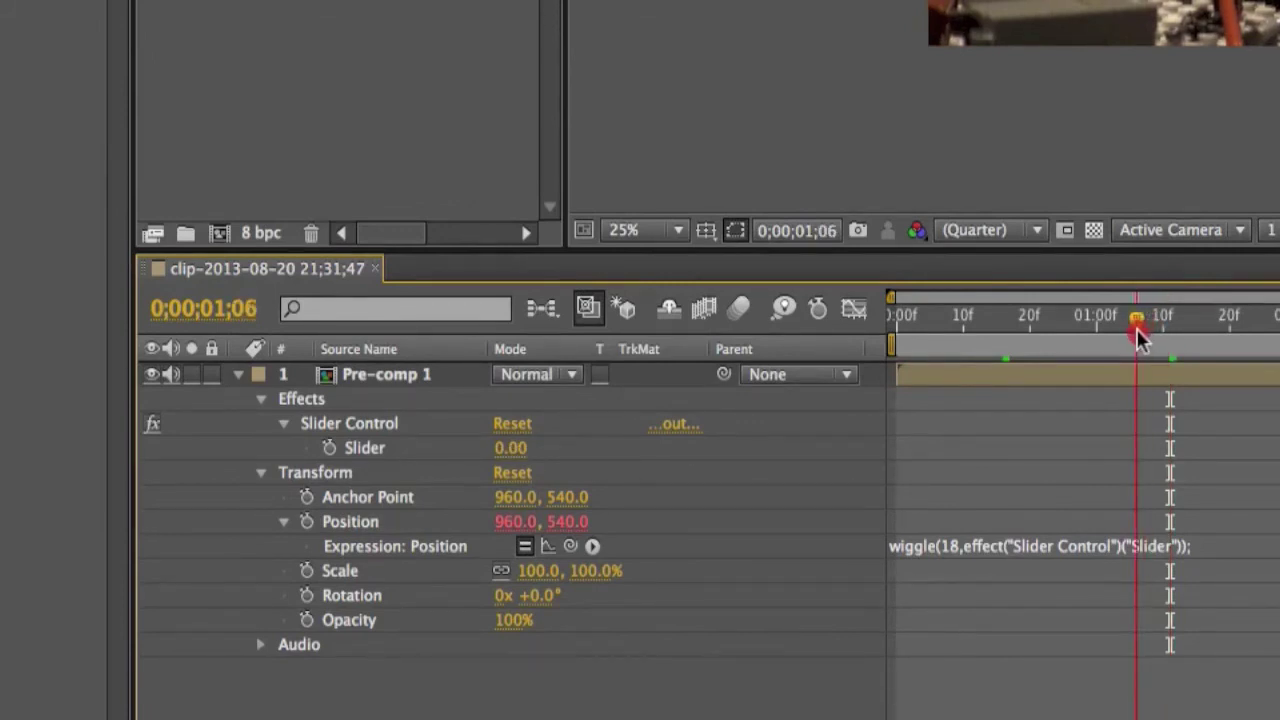
pyautogui.moveTo(1130, 322); pyautogui.dragTo(1176, 320)
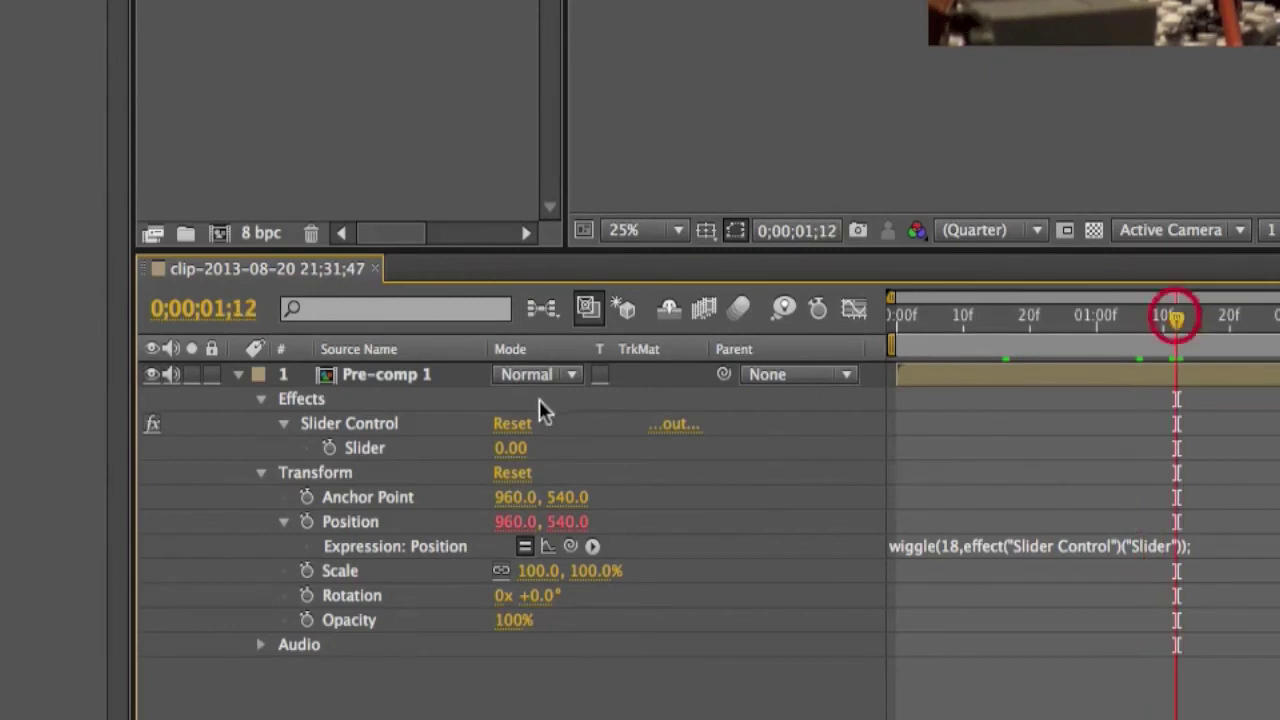
pyautogui.click(510, 448)
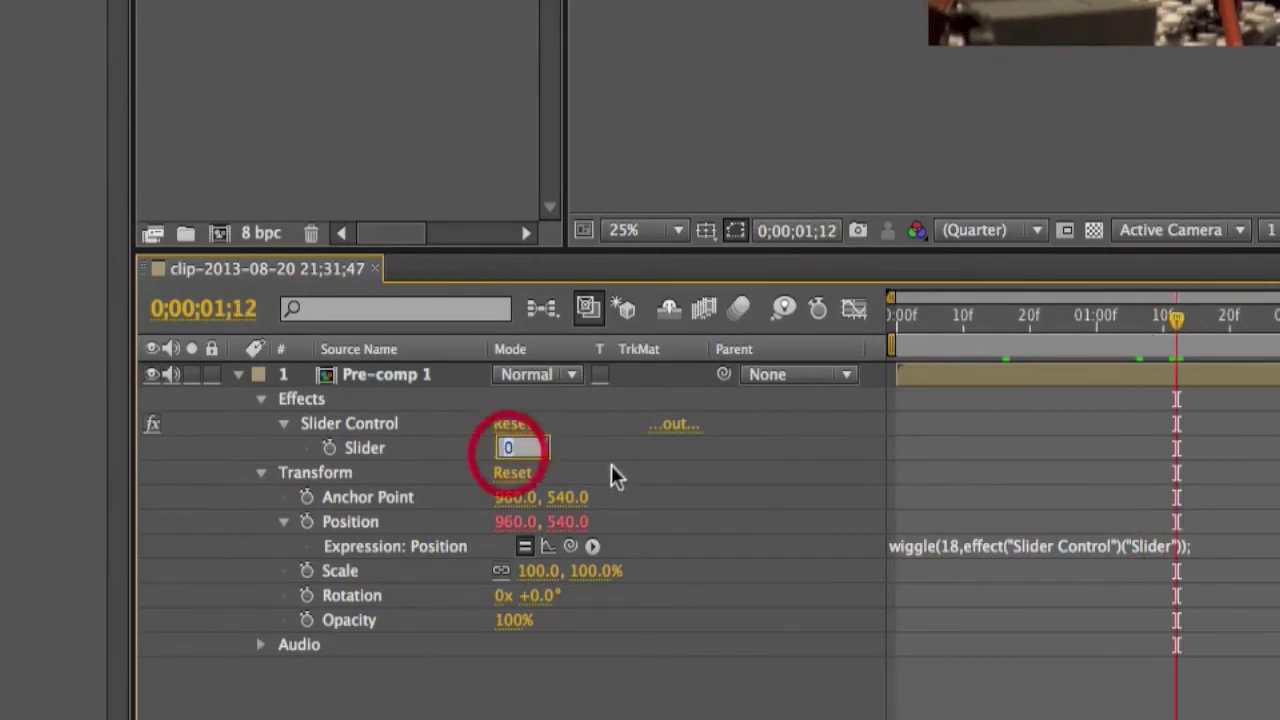
pyautogui.write('50')
pyautogui.press('Return')
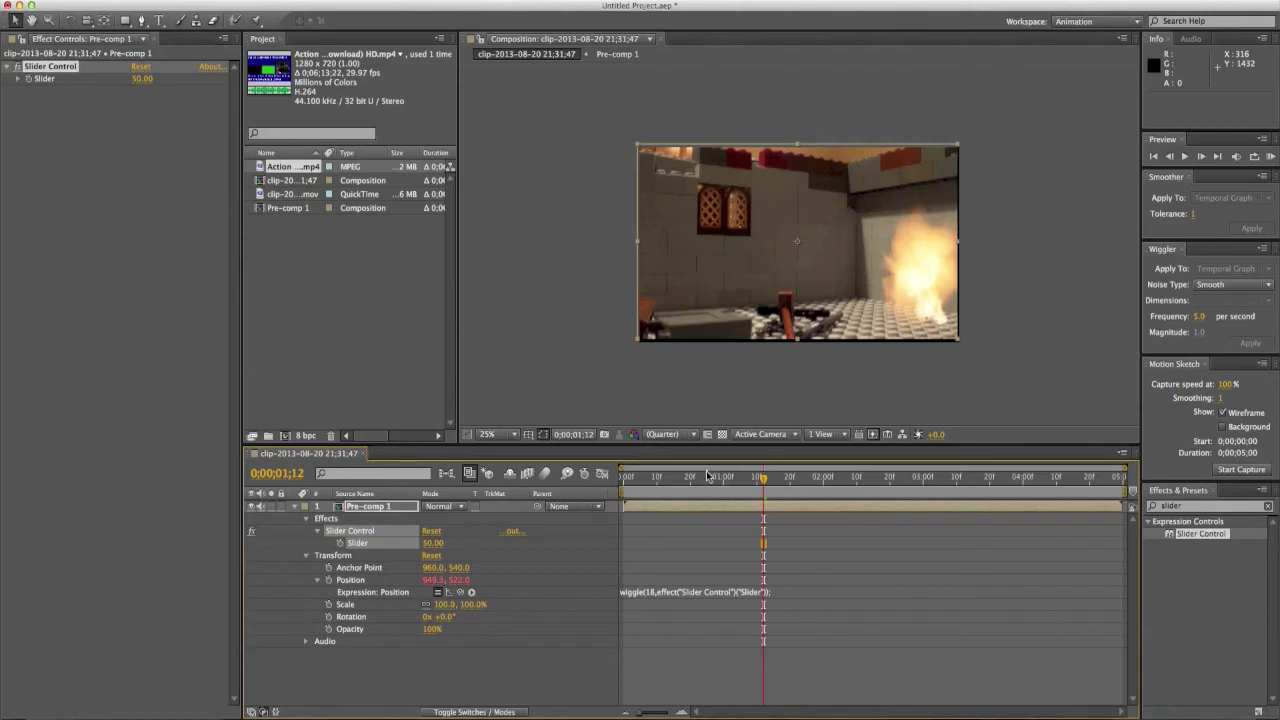
pyautogui.moveTo(759, 485)
pyautogui.mouseDown()
pyautogui.moveTo(747, 485)
pyautogui.moveTo(763, 483)
pyautogui.mouseUp()
pyautogui.click(341, 544)
# Step: Add a Slider keyframe of 0 at 0;00;01;11 and scrub across the two keyframes to check the shake's start
pyautogui.moveTo(763, 481); pyautogui.dragTo(759, 481)
pyautogui.click(432, 543)
pyautogui.write('0')
pyautogui.press('Return')
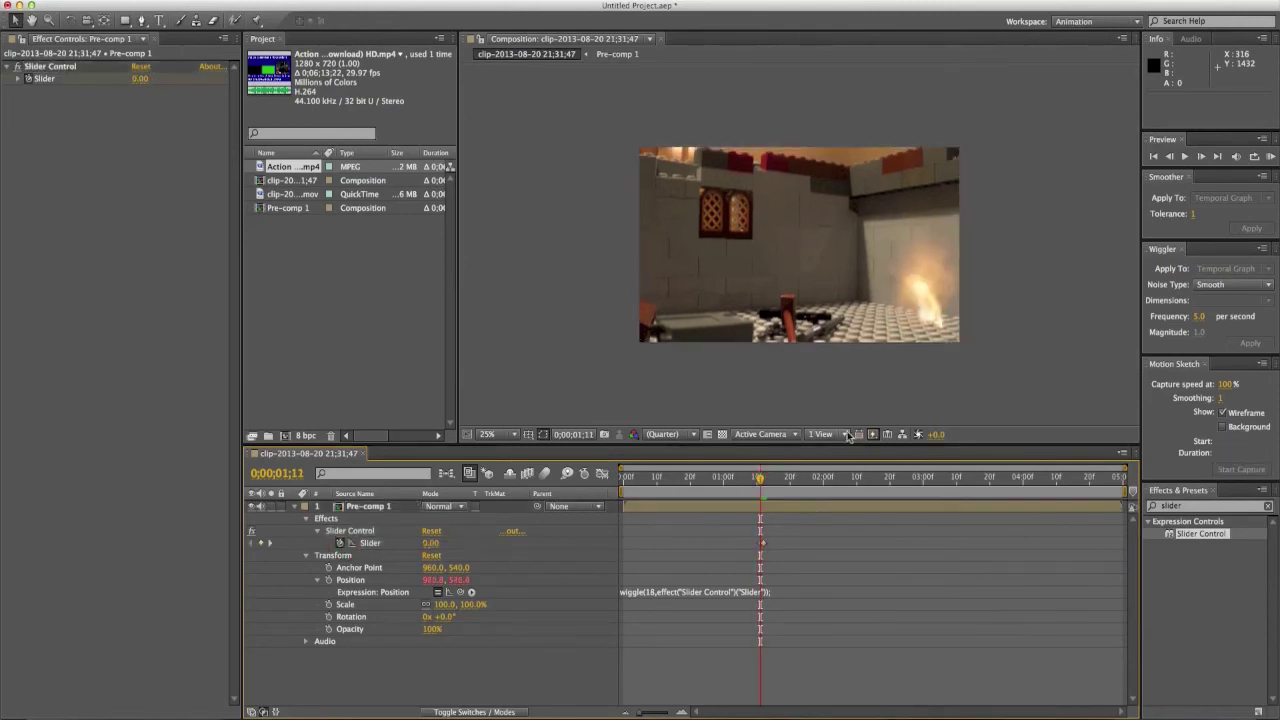
pyautogui.moveTo(760, 484)
pyautogui.mouseDown()
pyautogui.moveTo(742, 484)
pyautogui.moveTo(808, 484)
pyautogui.moveTo(759, 484)
pyautogui.mouseUp()
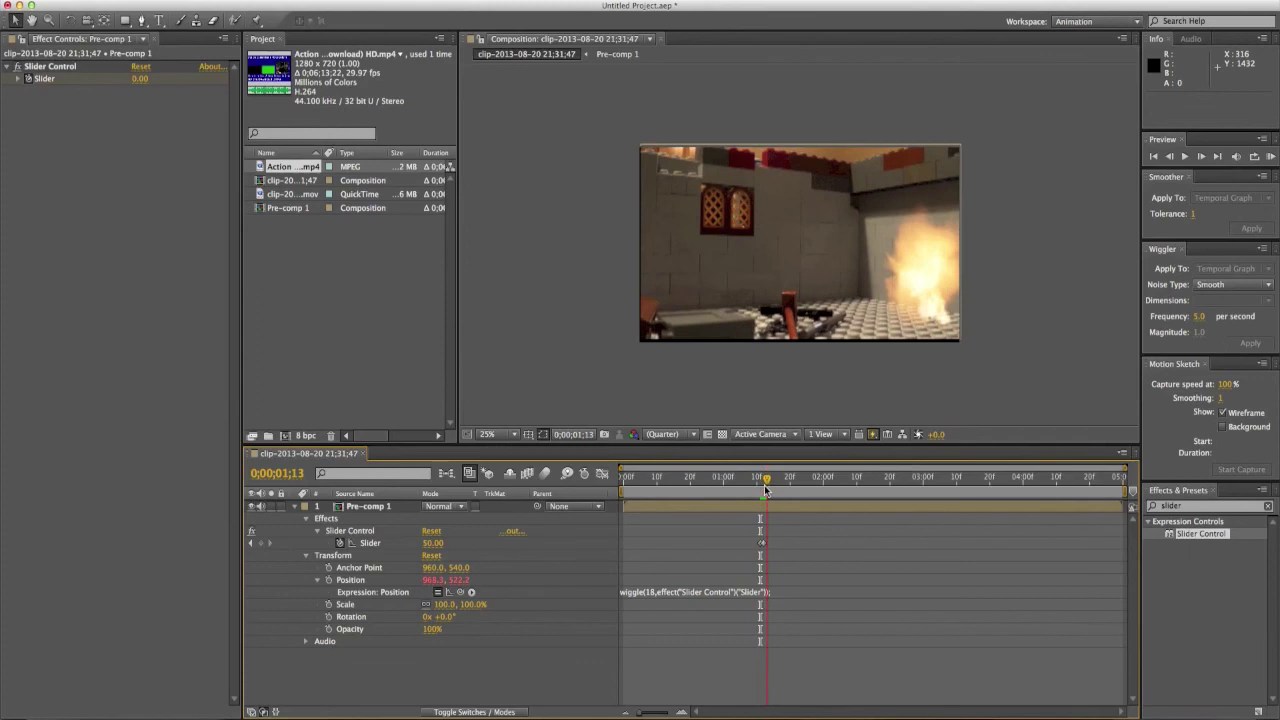
pyautogui.click(764, 488)
# Step: Add a Slider keyframe of 0 at 0;00;01;23 so the camera shake fades out
pyautogui.moveTo(670, 712); pyautogui.dragTo(686, 712)
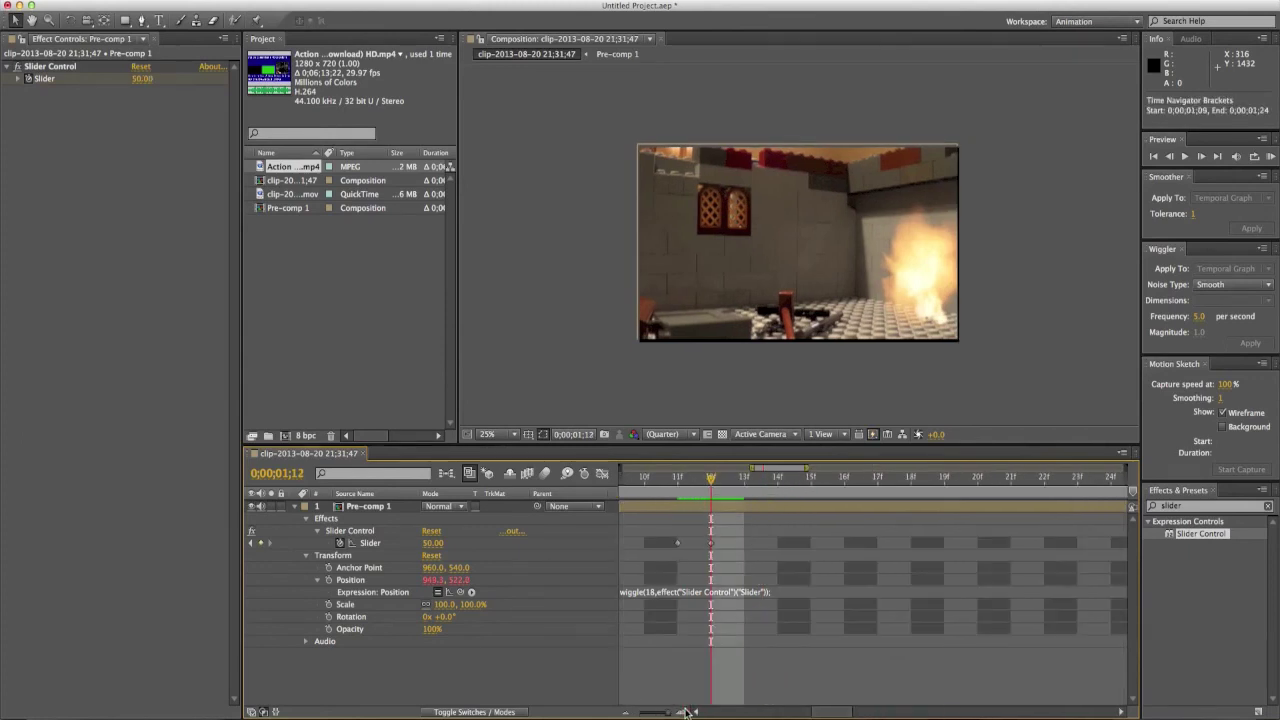
pyautogui.hscroll(2, 780, 562)
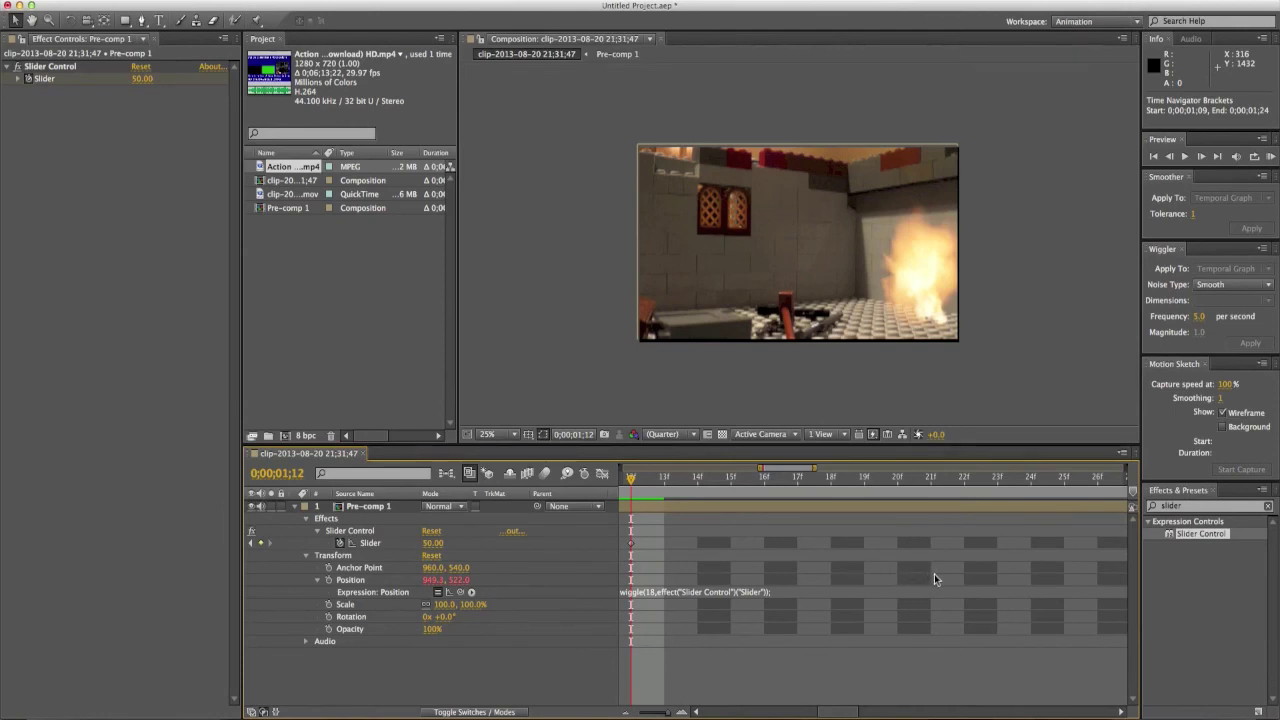
pyautogui.hscroll(2, 940, 574)
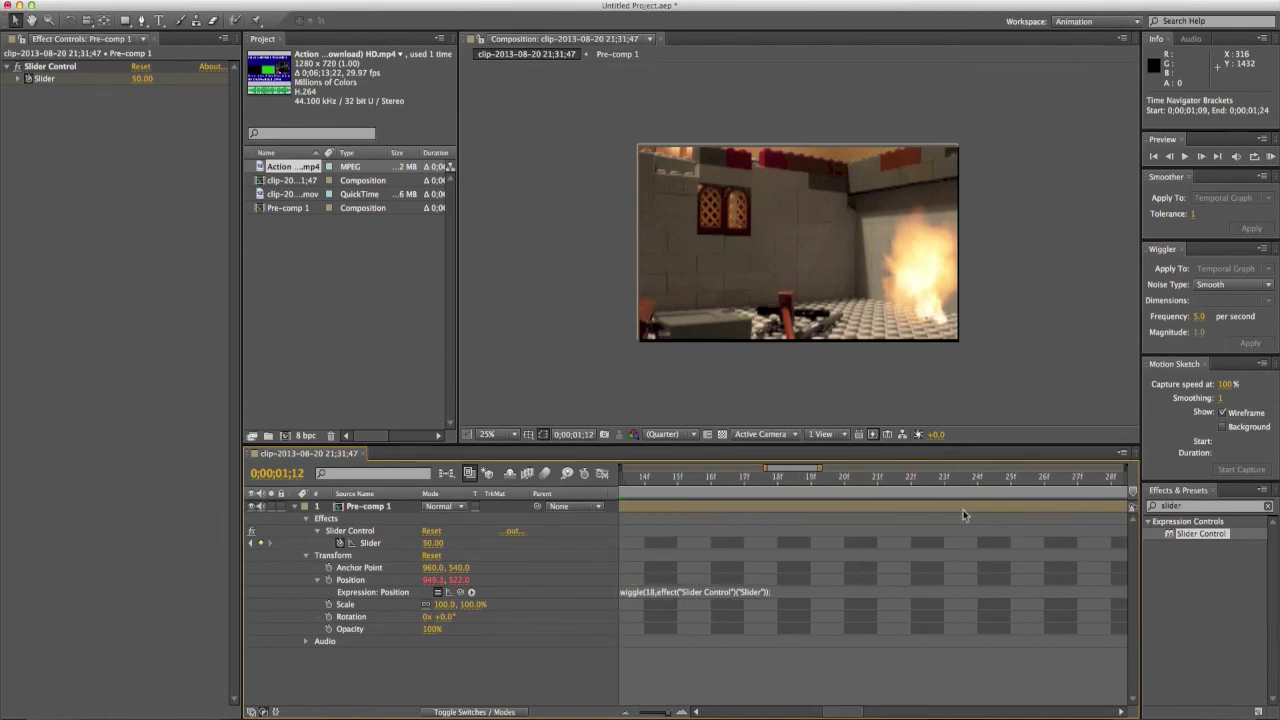
pyautogui.click(945, 479)
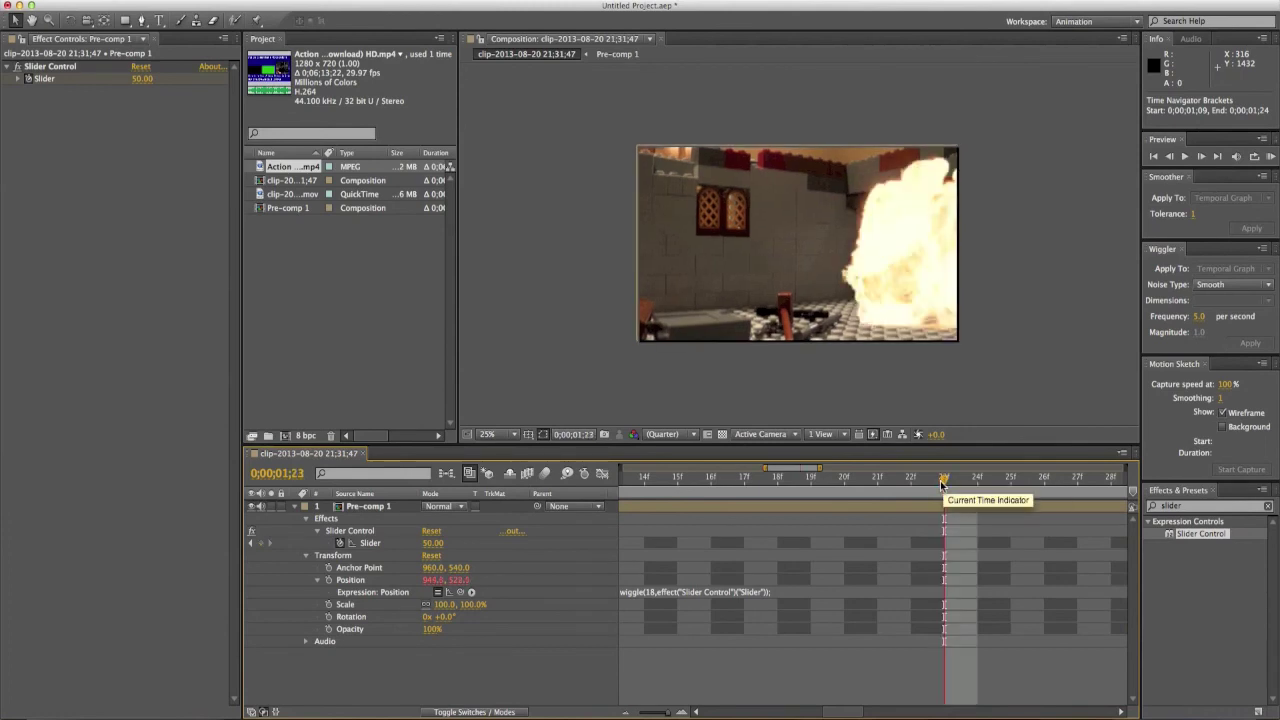
pyautogui.click(436, 544)
pyautogui.write('0')
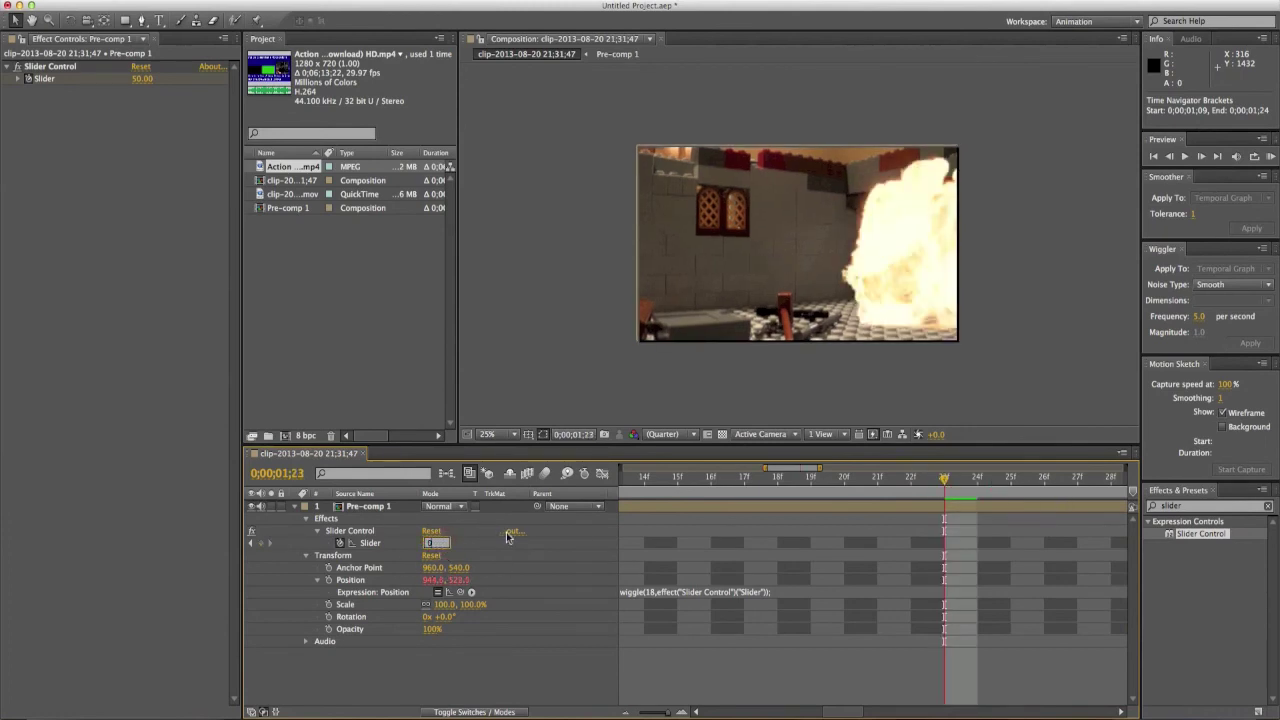
pyautogui.press('Return')
# Step: Play back the composition from 0;00;01;01 to review the camera shake during the explosion
pyautogui.click(627, 713)
pyautogui.click(627, 713)
pyautogui.click(627, 713)
pyautogui.click(627, 713)
pyautogui.click(753, 483)
pyautogui.click(727, 483)
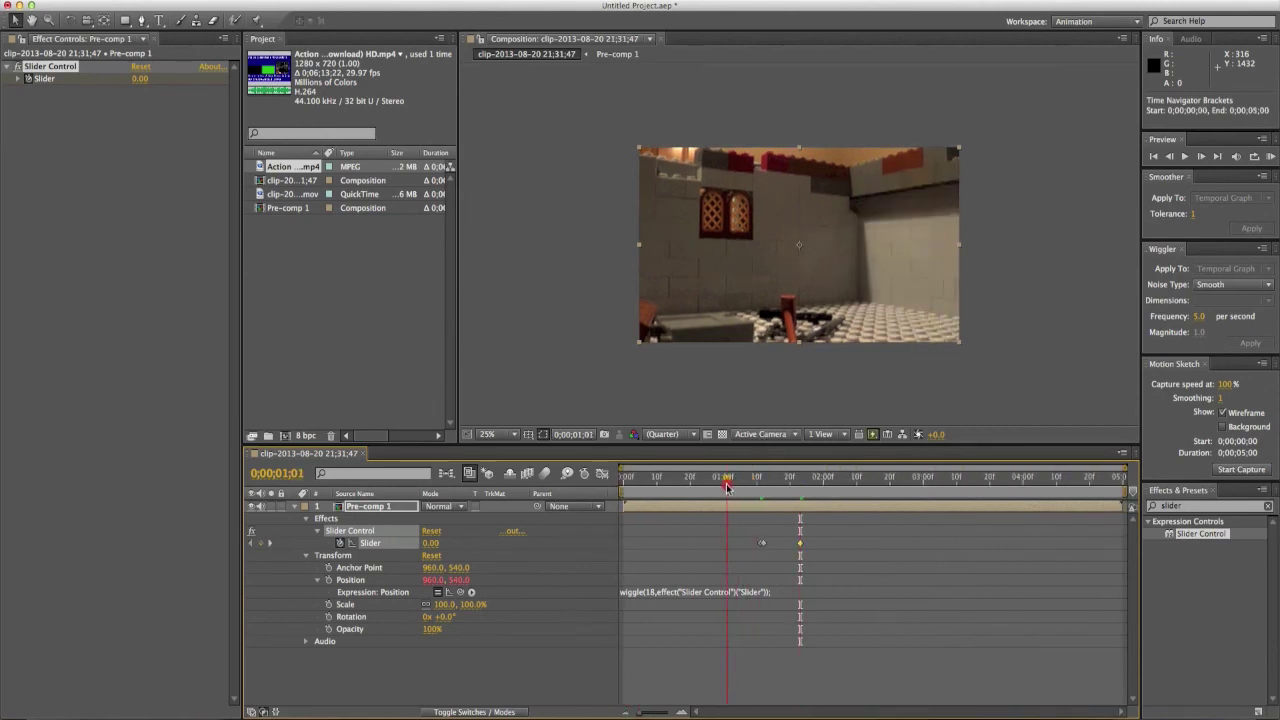
pyautogui.press('space')
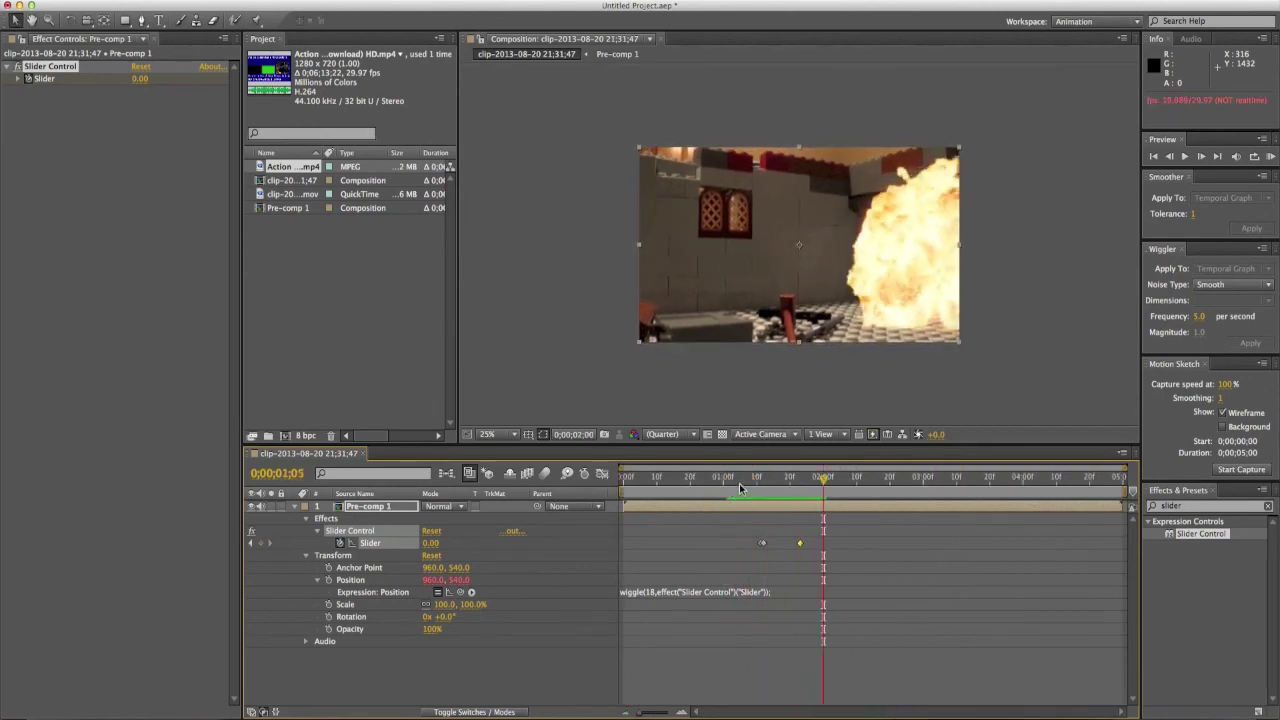
# Step: Scale Pre-comp 1 up to 110% so the shake does not expose the frame's edges
pyautogui.moveTo(763, 483)
pyautogui.mouseDown()
pyautogui.moveTo(791, 485)
pyautogui.moveTo(760, 485)
pyautogui.mouseUp()
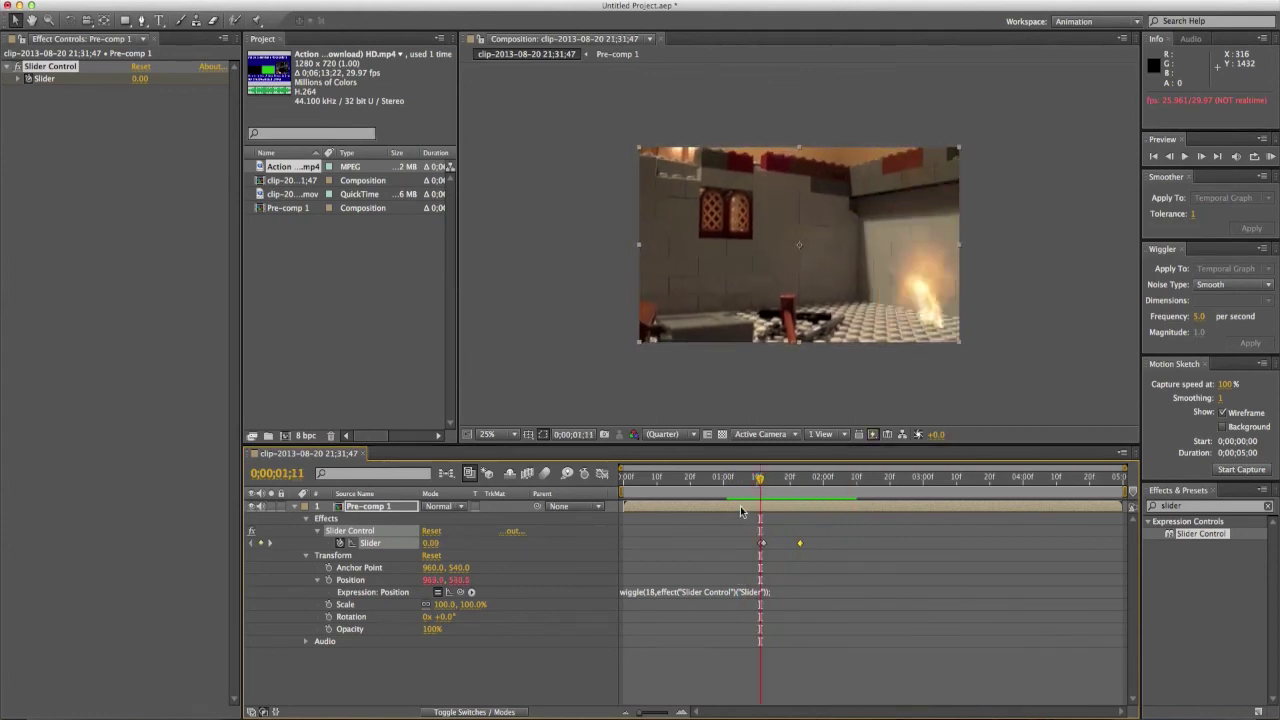
pyautogui.click(752, 508)
pyautogui.press('s')
pyautogui.click(474, 519)
pyautogui.write('110')
pyautogui.press('Return')
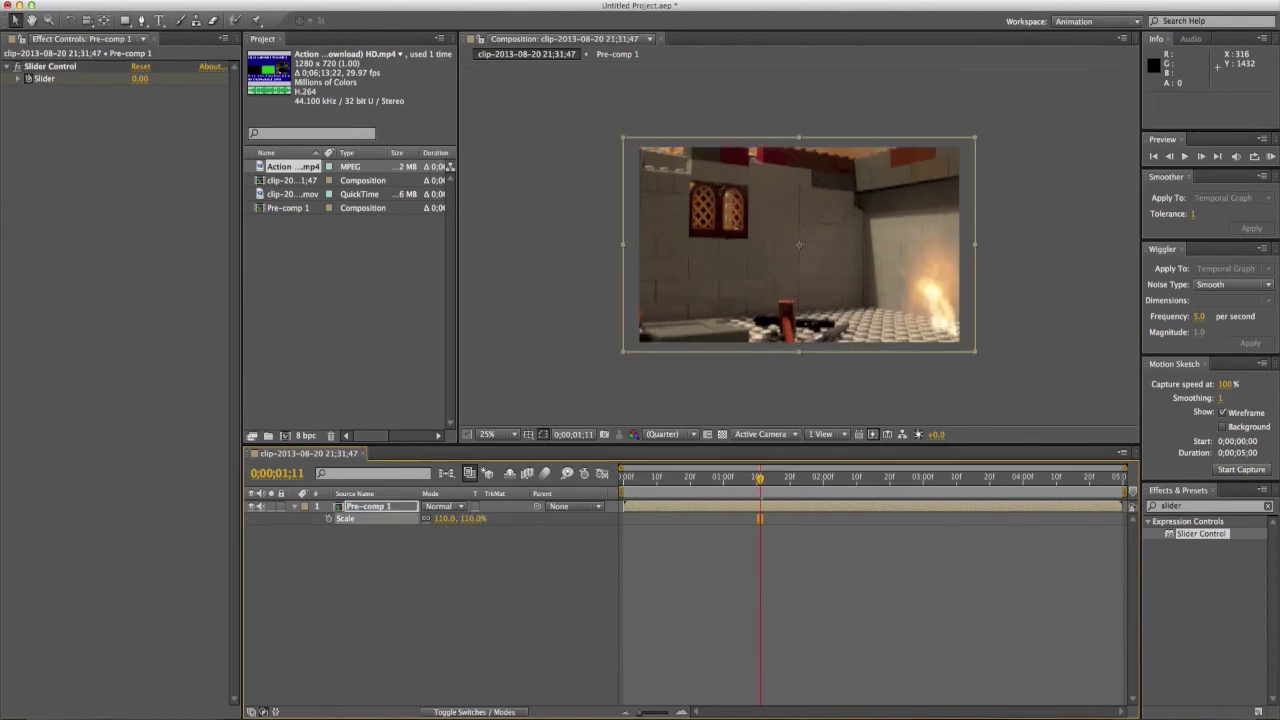
pyautogui.click(656, 572)
# Step: Preview the enlarged, shaking composition from just before the explosion begins up to 0;00;03;02
pyautogui.click(750, 480)
pyautogui.press('space')
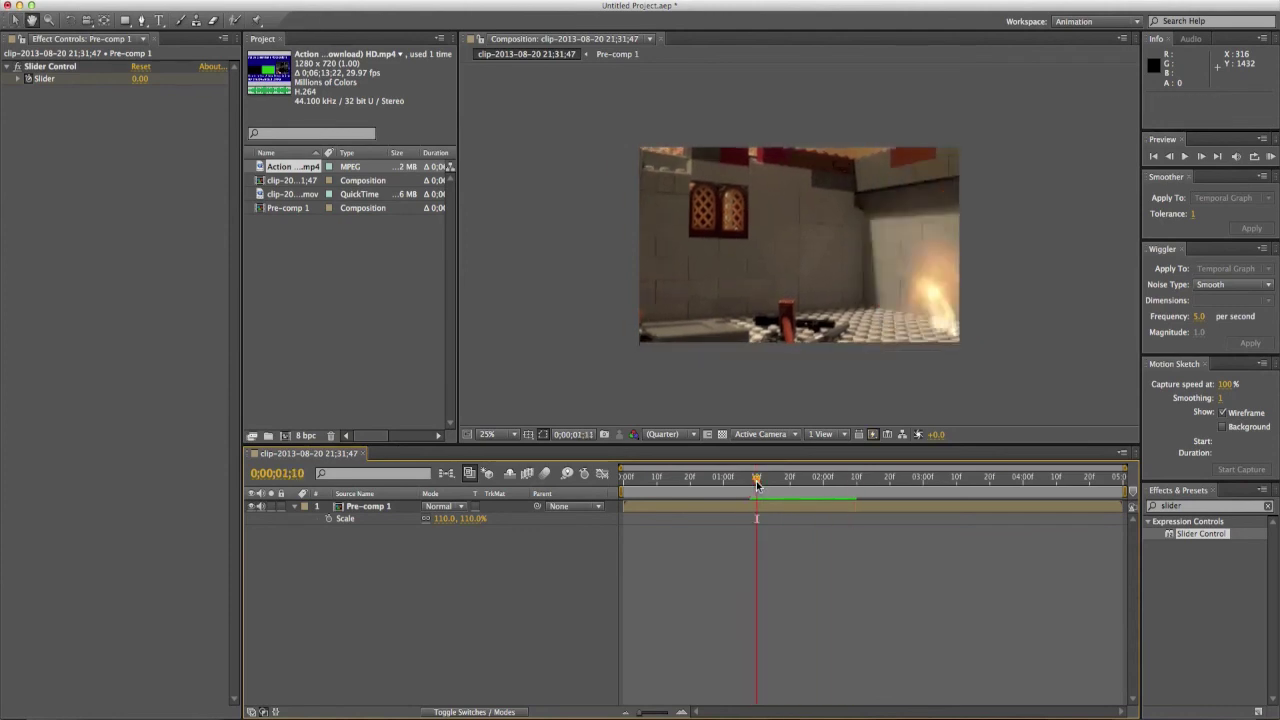
pyautogui.press('space')
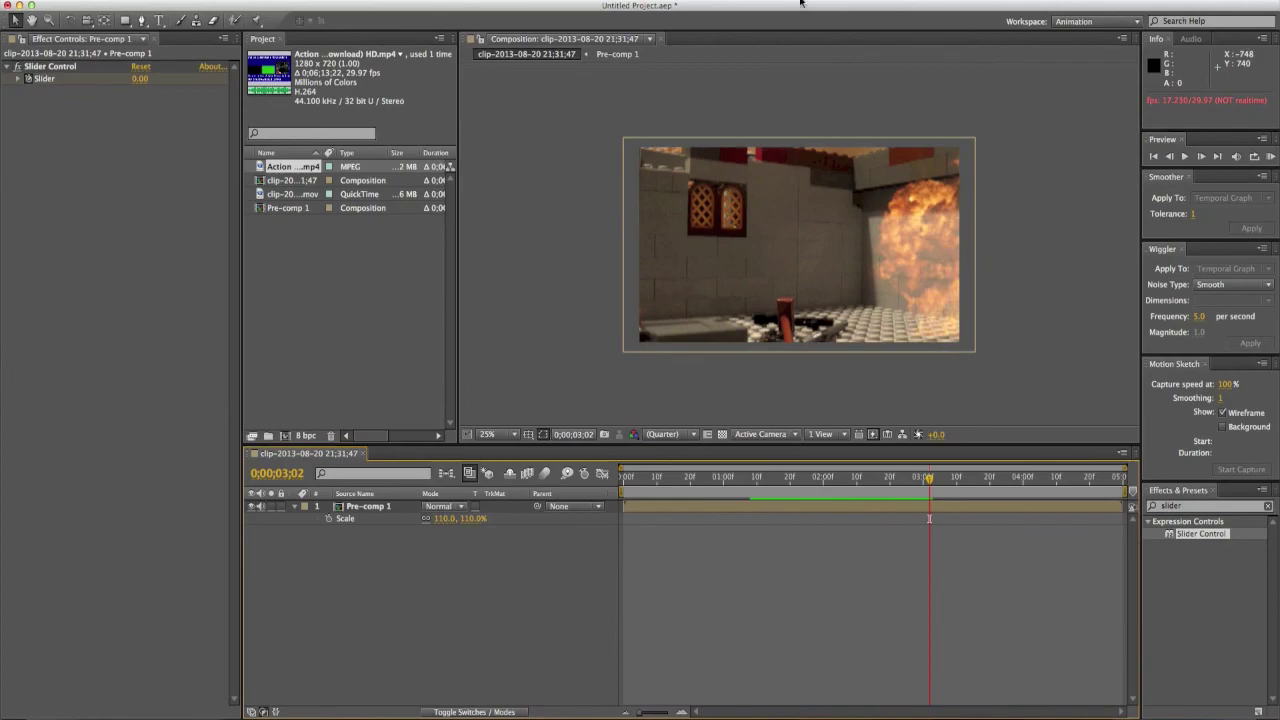